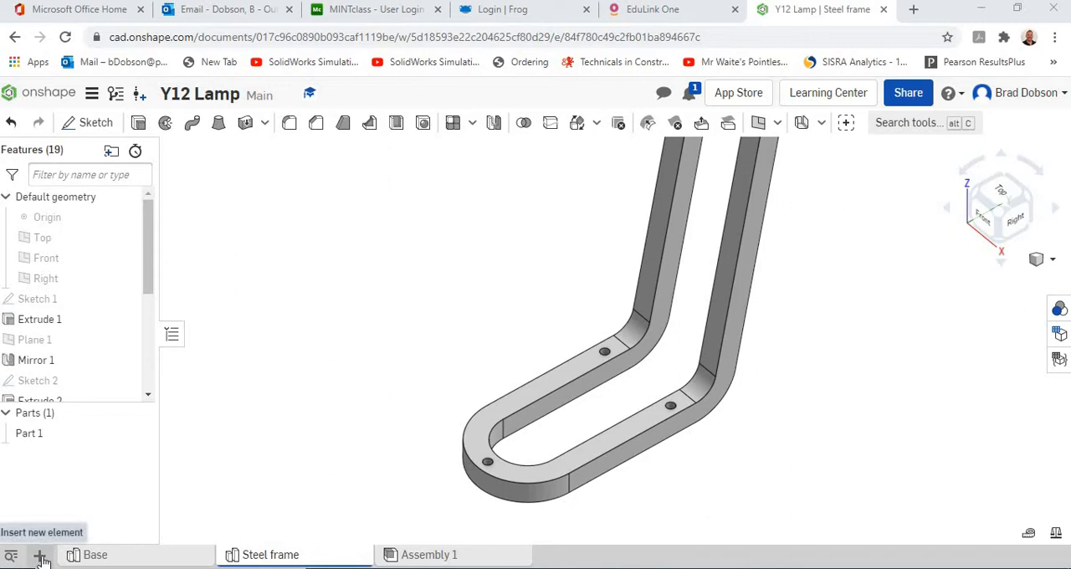
# Create a new drawing from the ISO_A3.dwt template with no views.
pyautogui.click(40, 556)
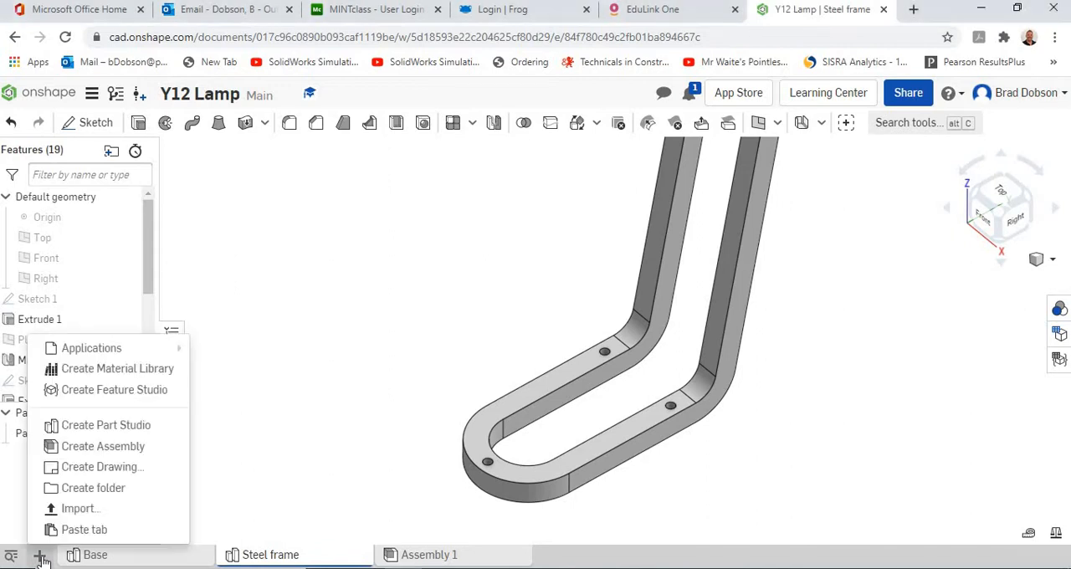
pyautogui.click(87, 470)
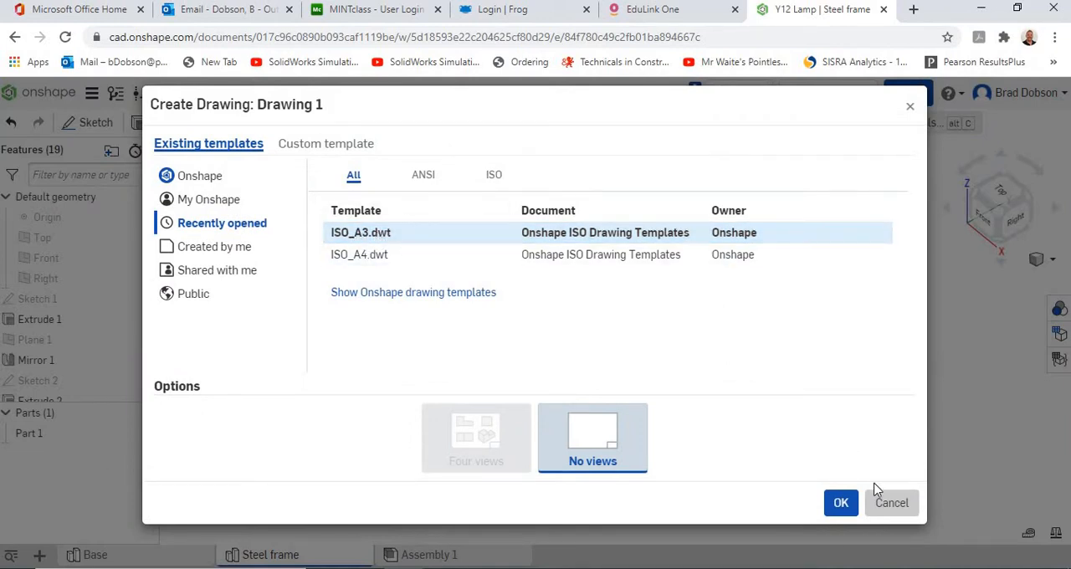
pyautogui.click(841, 504)
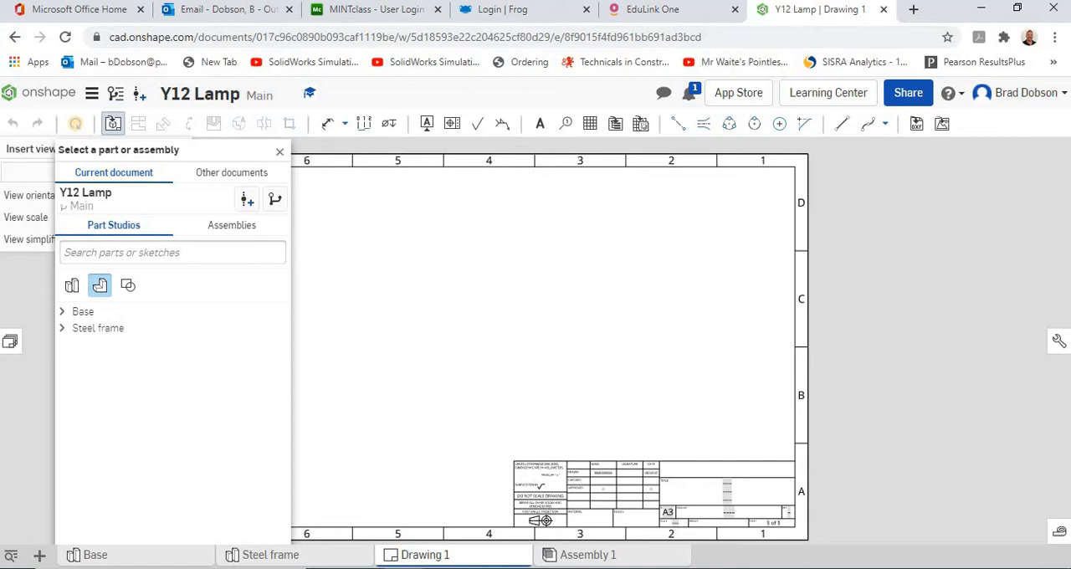
pyautogui.click(82, 312)
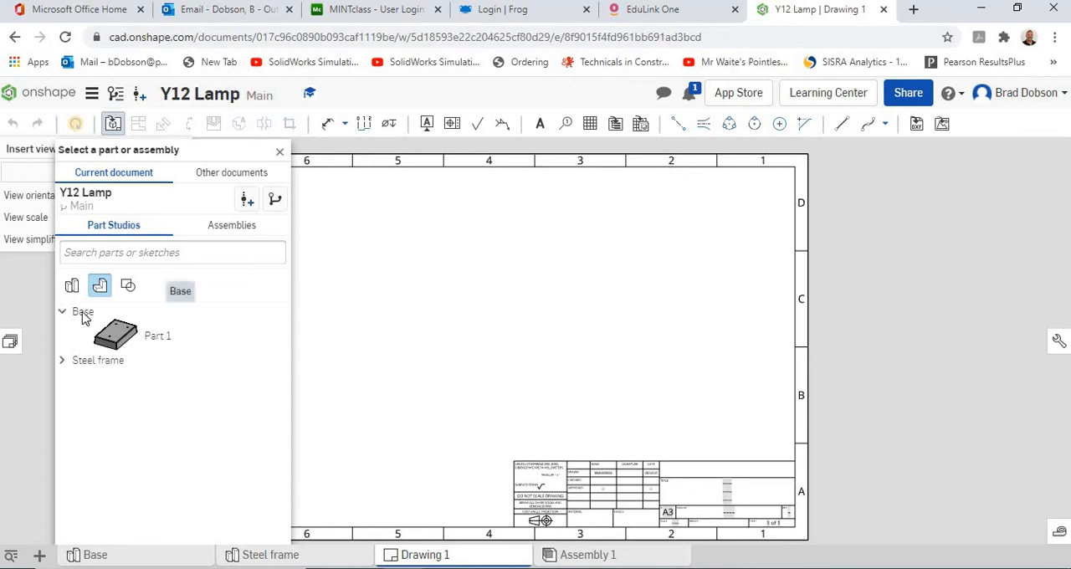
pyautogui.click(123, 339)
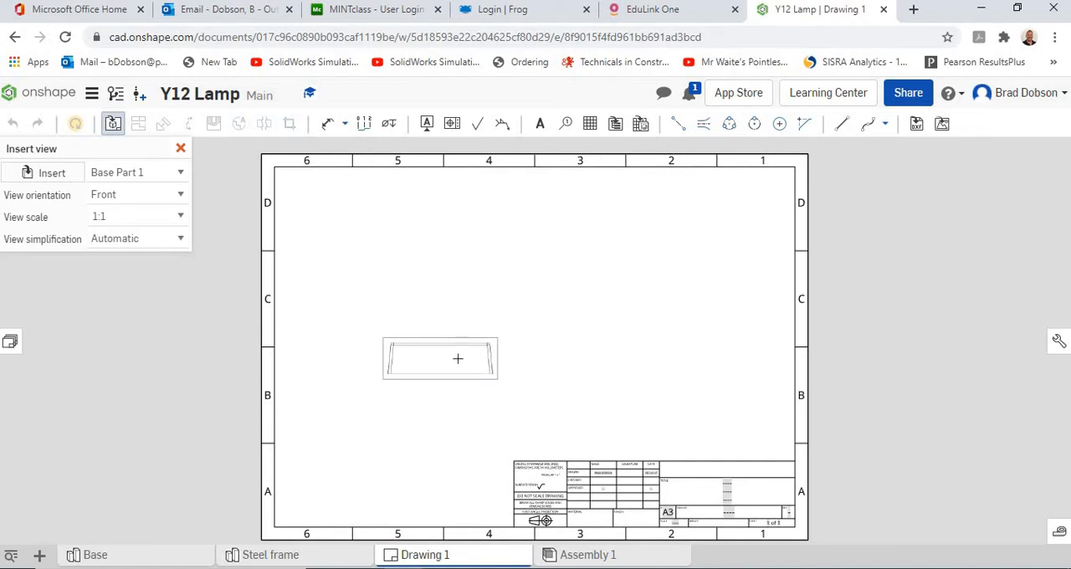
pyautogui.scroll(-3, 540, 411)
pyautogui.scroll(5, 539, 416)
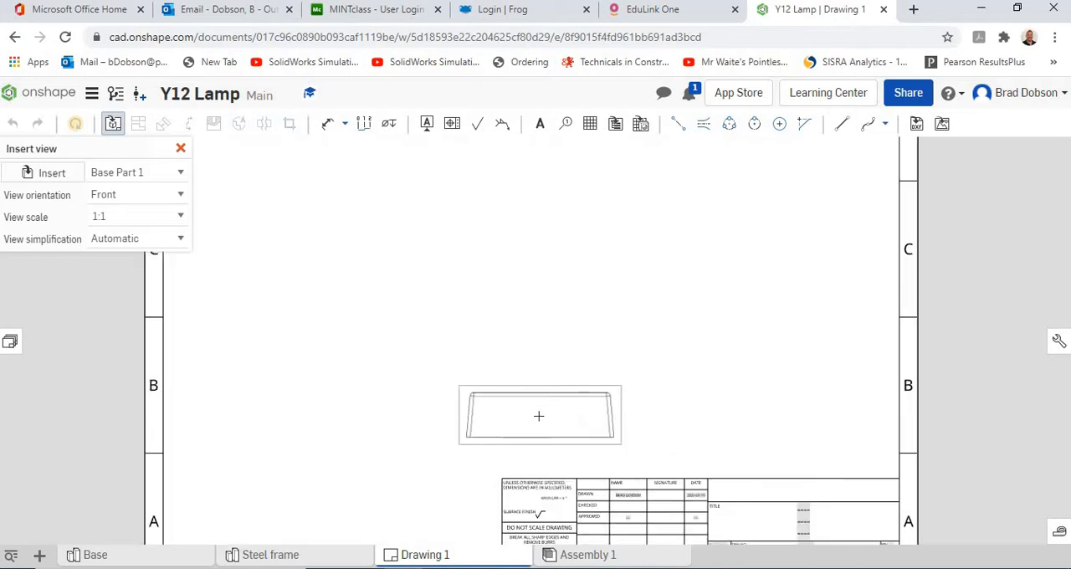
pyautogui.scroll(2, 539, 416)
pyautogui.moveTo(537, 409); pyautogui.dragTo(476, 196, button='middle')
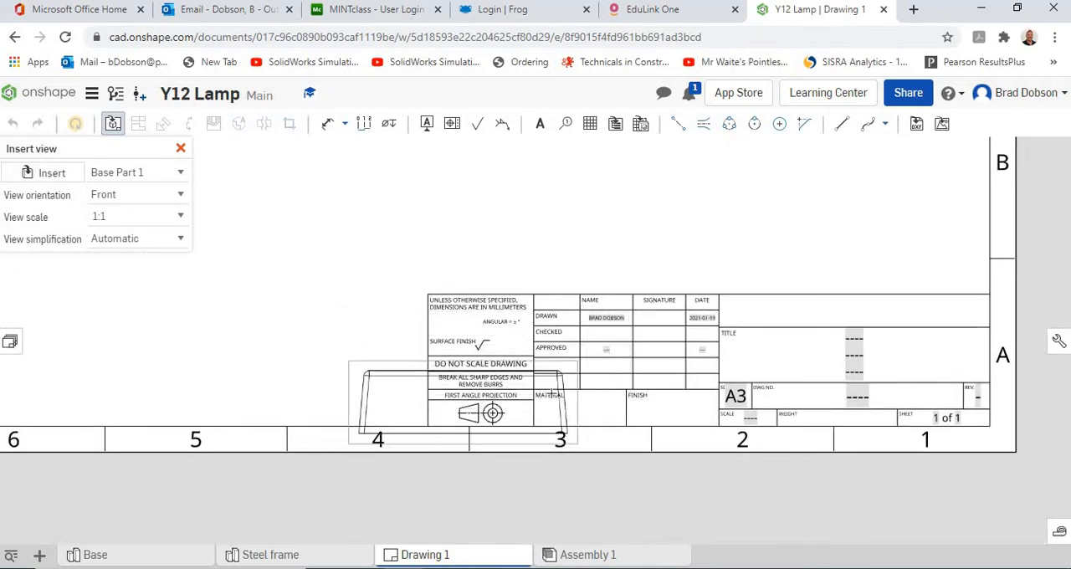
pyautogui.scroll(-1, 430, 276)
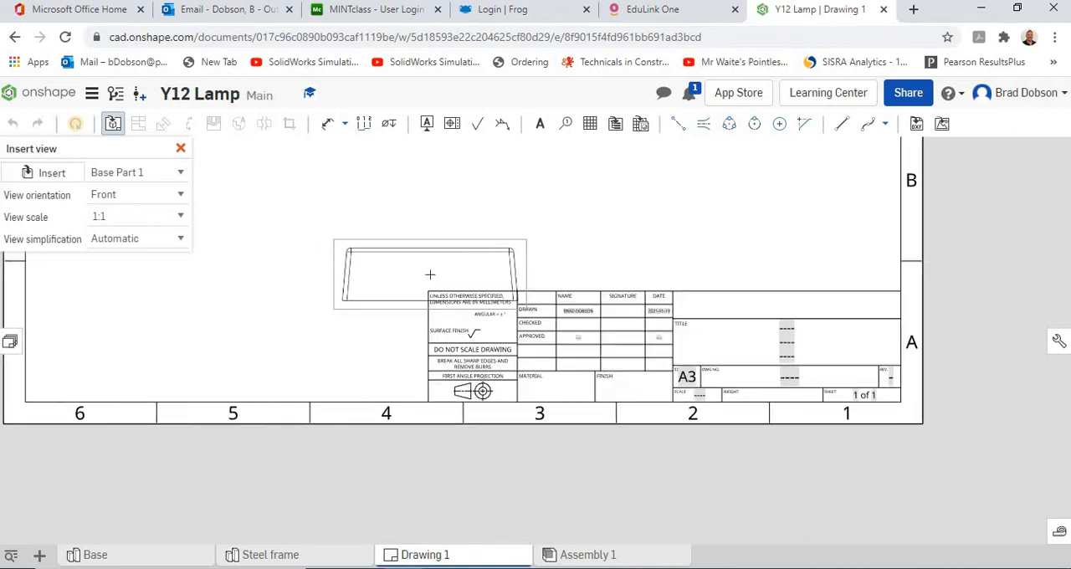
pyautogui.scroll(-2, 430, 274)
pyautogui.moveTo(373, 228)
pyautogui.mouseDown(button='middle')
pyautogui.moveTo(488, 388)
pyautogui.moveTo(457, 417)
pyautogui.mouseUp(button='middle')
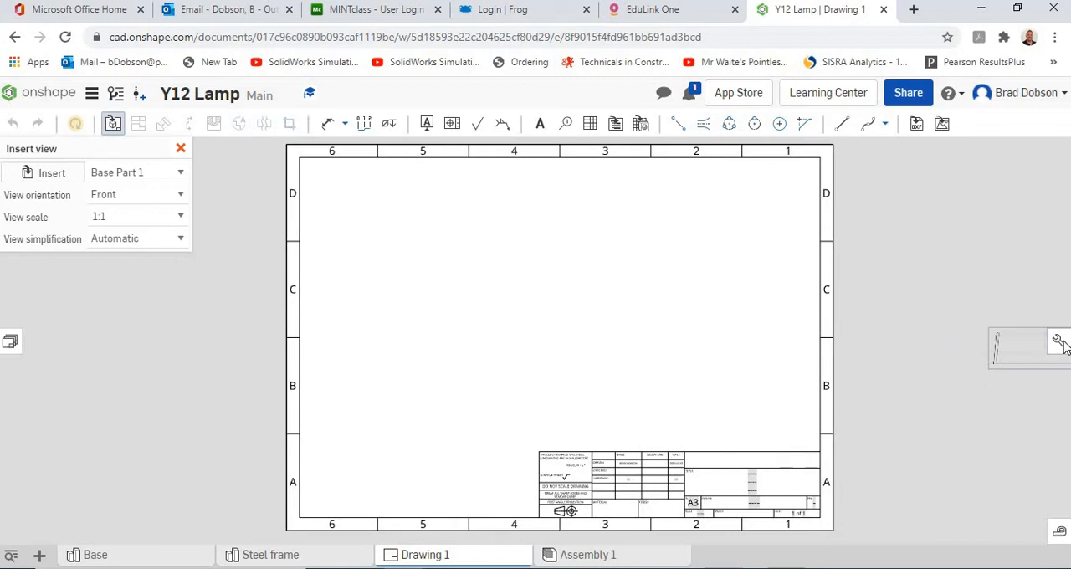
# Set the projection angle for all views in the drawing properties to Third angle.
pyautogui.click(1059, 342)
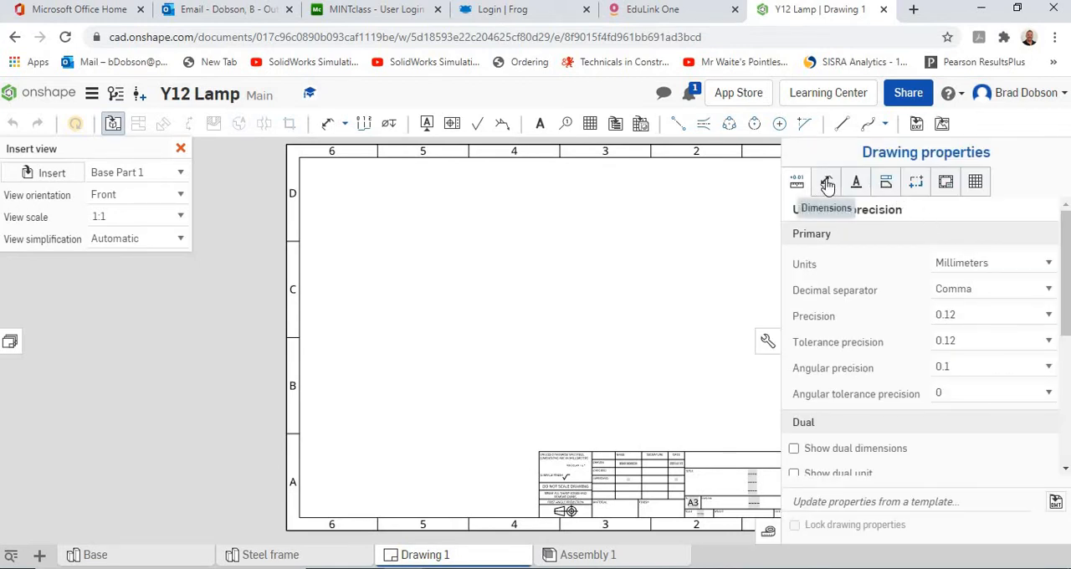
pyautogui.click(889, 190)
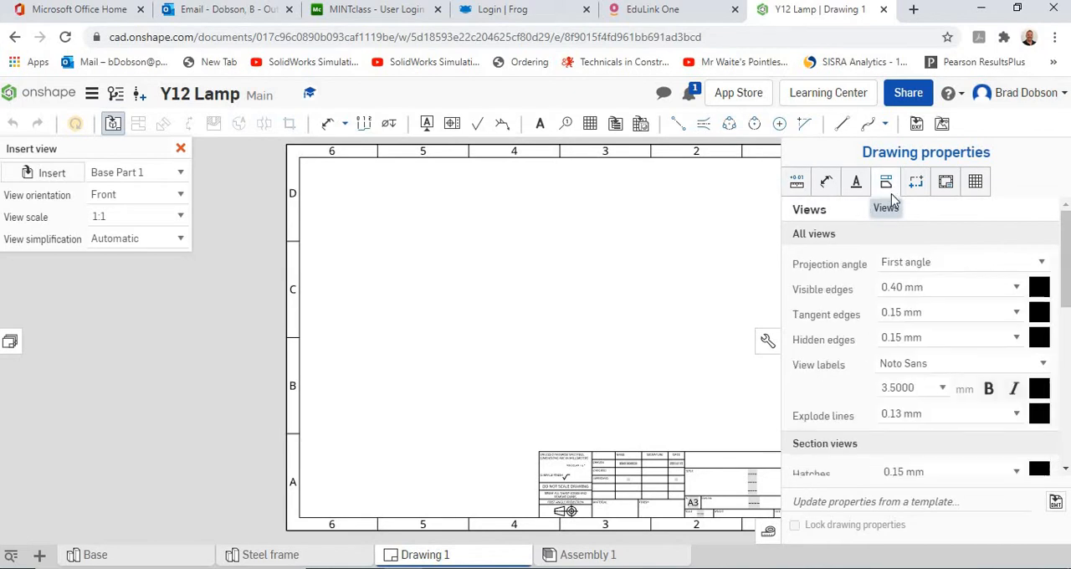
pyautogui.click(935, 266)
pyautogui.click(918, 295)
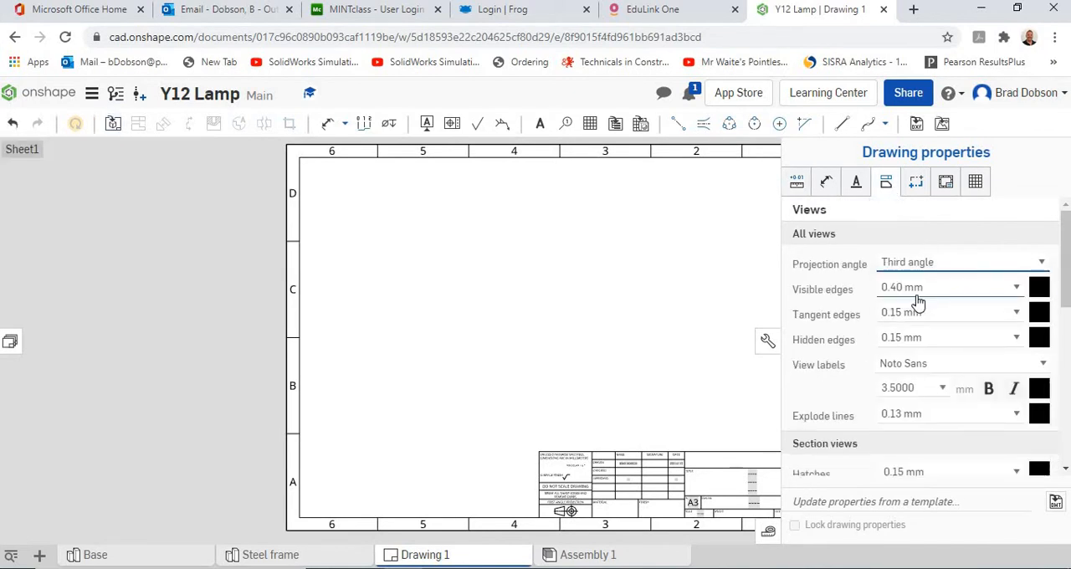
pyautogui.click(767, 342)
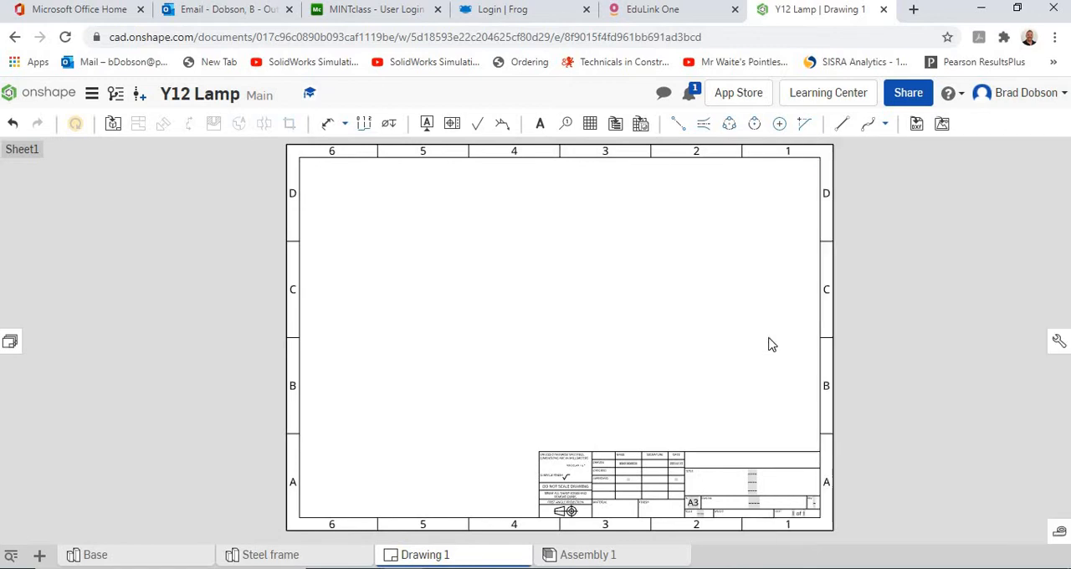
# Start inserting a view of Part 1 from the Base part studio with the Right orientation.
pyautogui.click(113, 124)
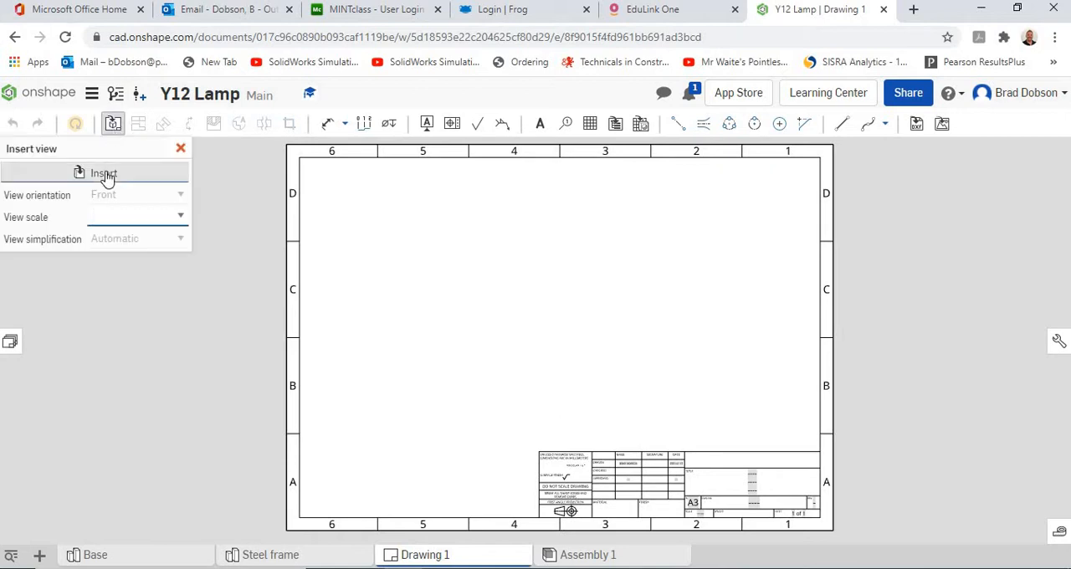
pyautogui.click(103, 173)
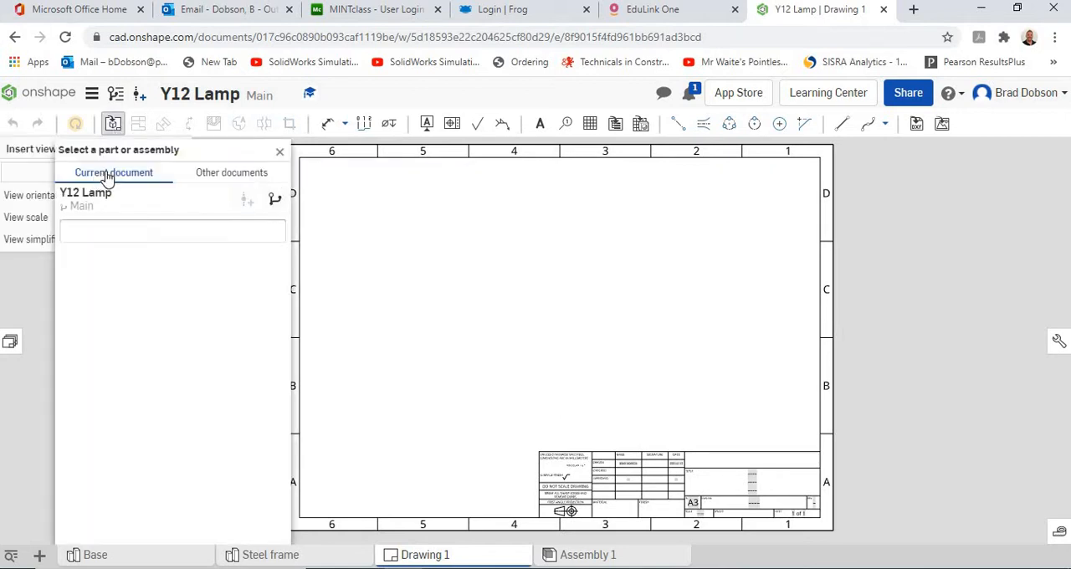
pyautogui.click(86, 312)
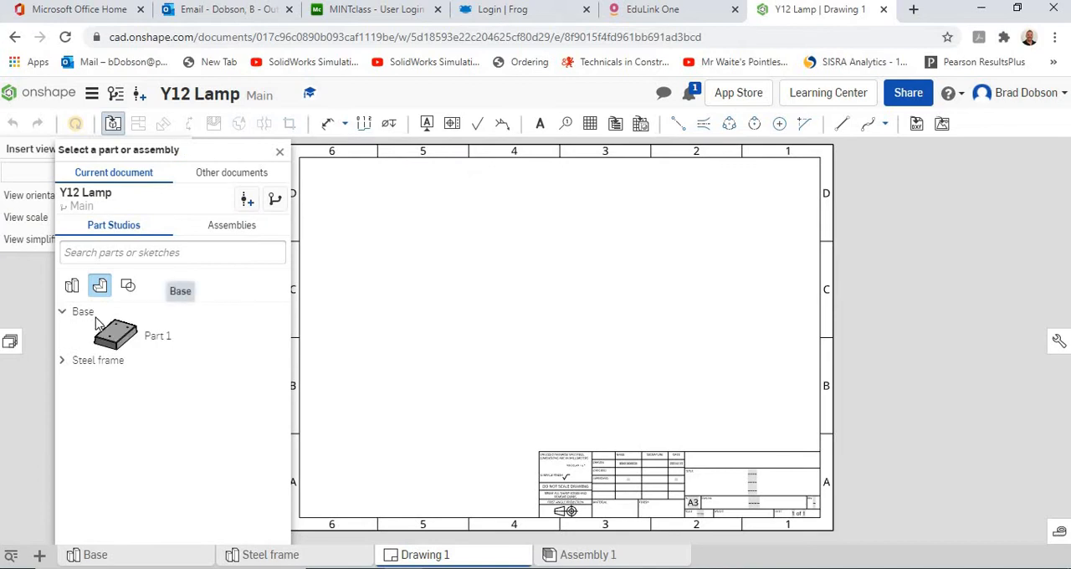
pyautogui.click(117, 334)
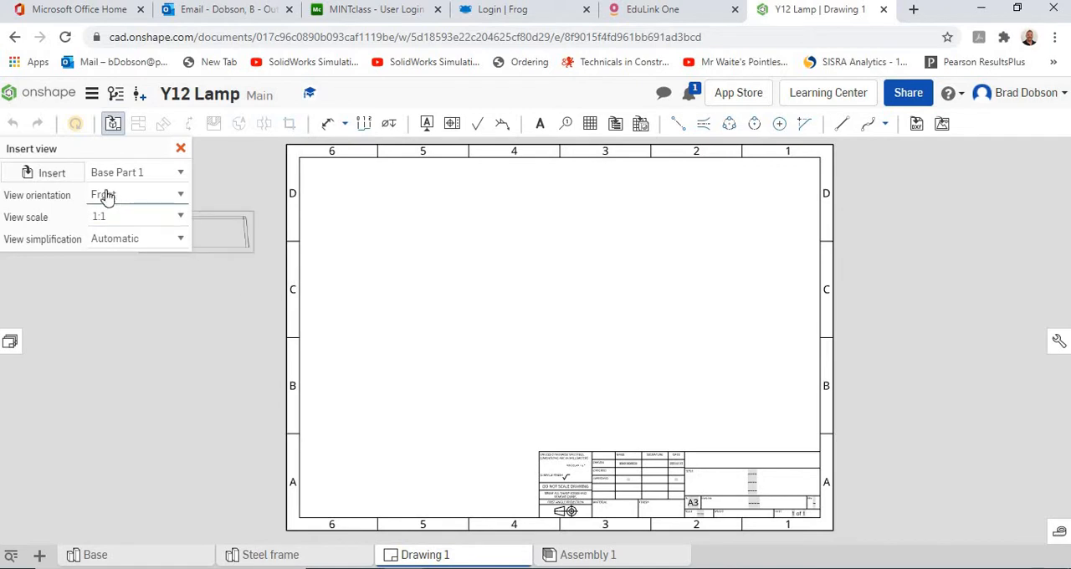
pyautogui.click(179, 201)
pyautogui.click(151, 242)
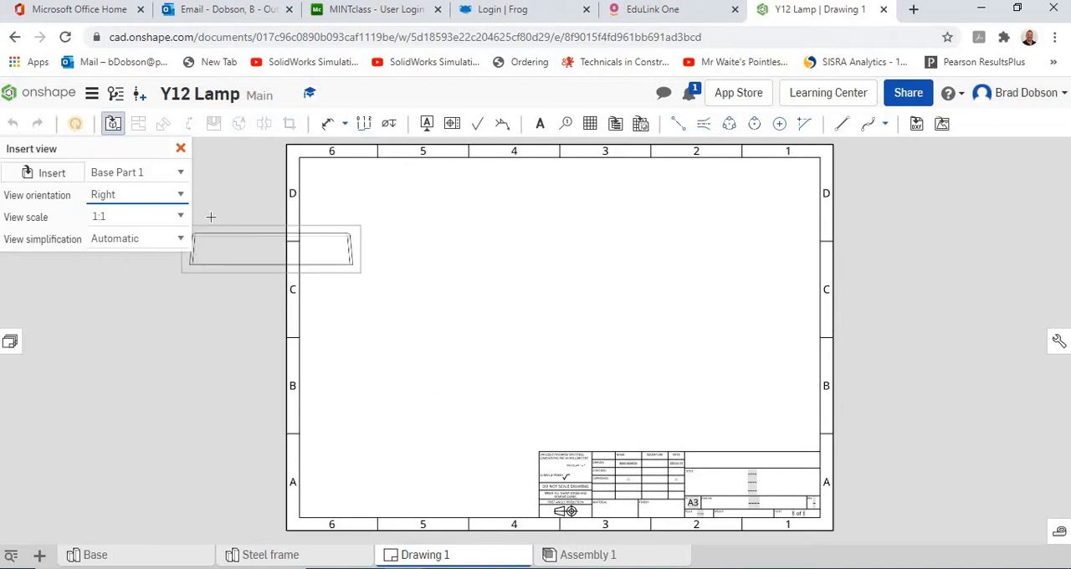
# Try a view scale of 1:2 and return the scale to 1:1.
pyautogui.click(180, 218)
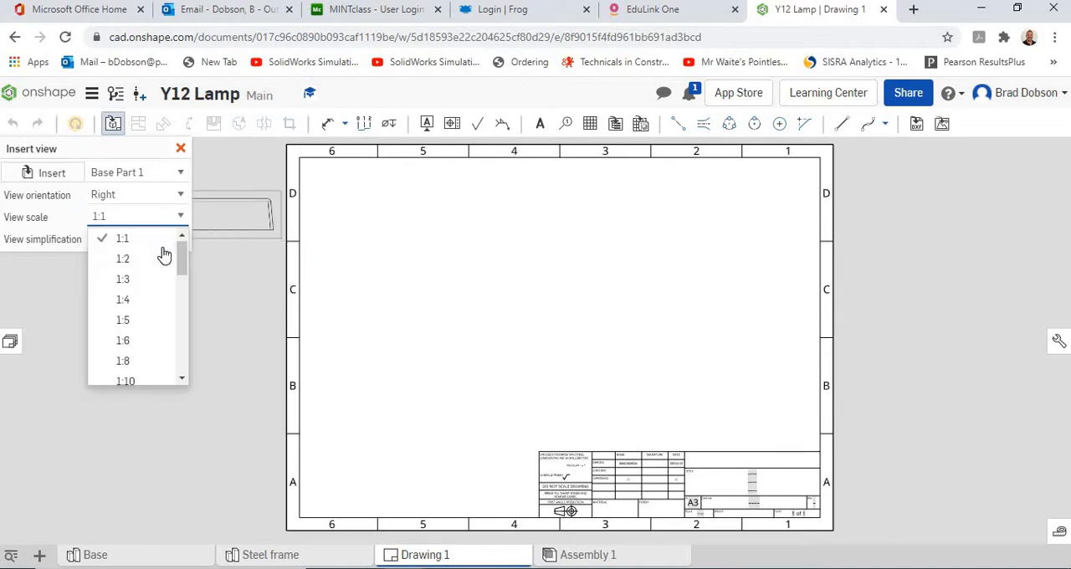
pyautogui.click(160, 257)
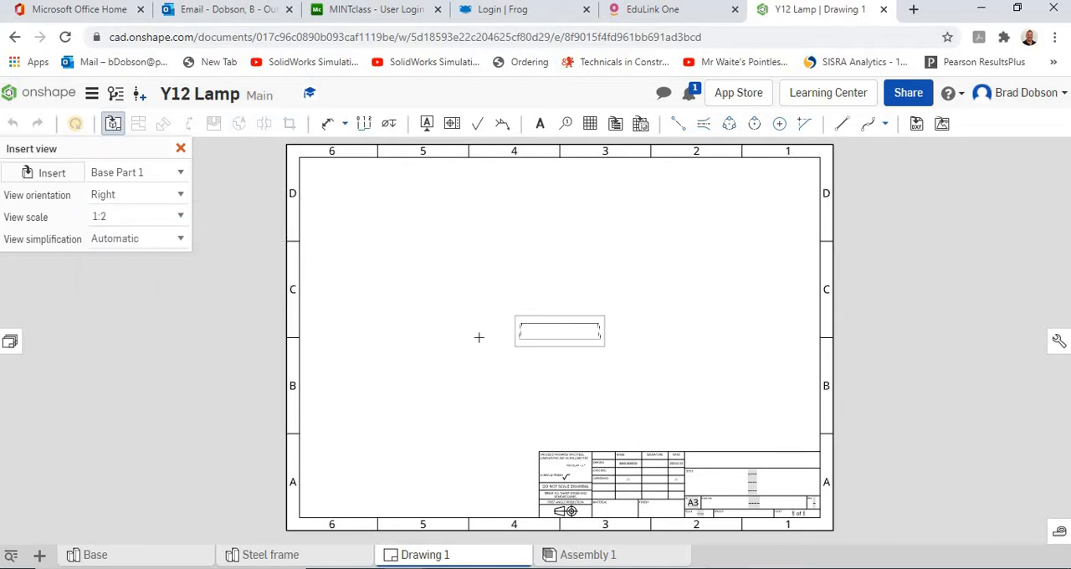
pyautogui.click(178, 217)
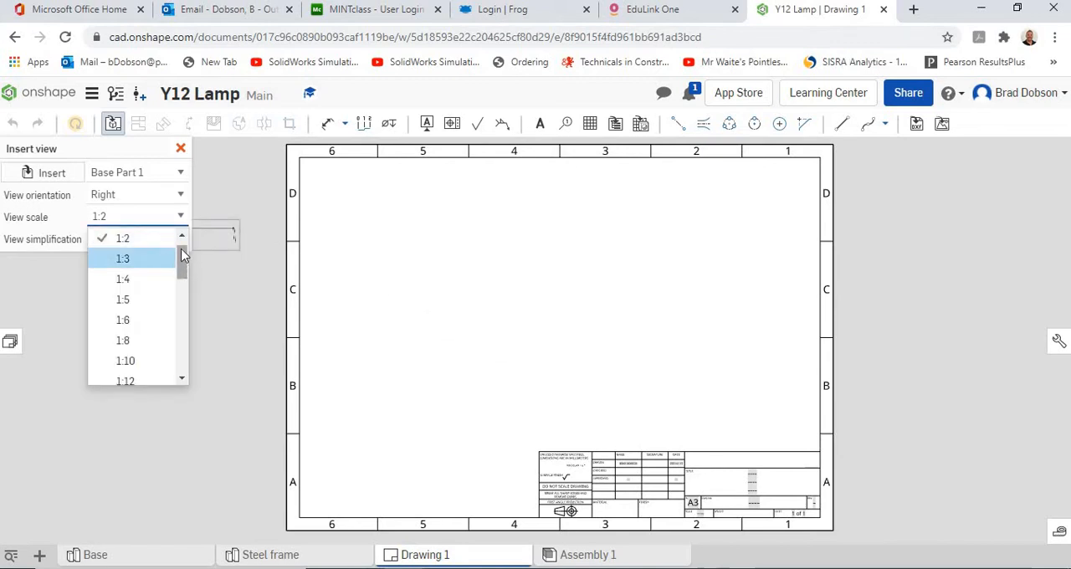
pyautogui.scroll(1, 181, 249)
pyautogui.click(159, 241)
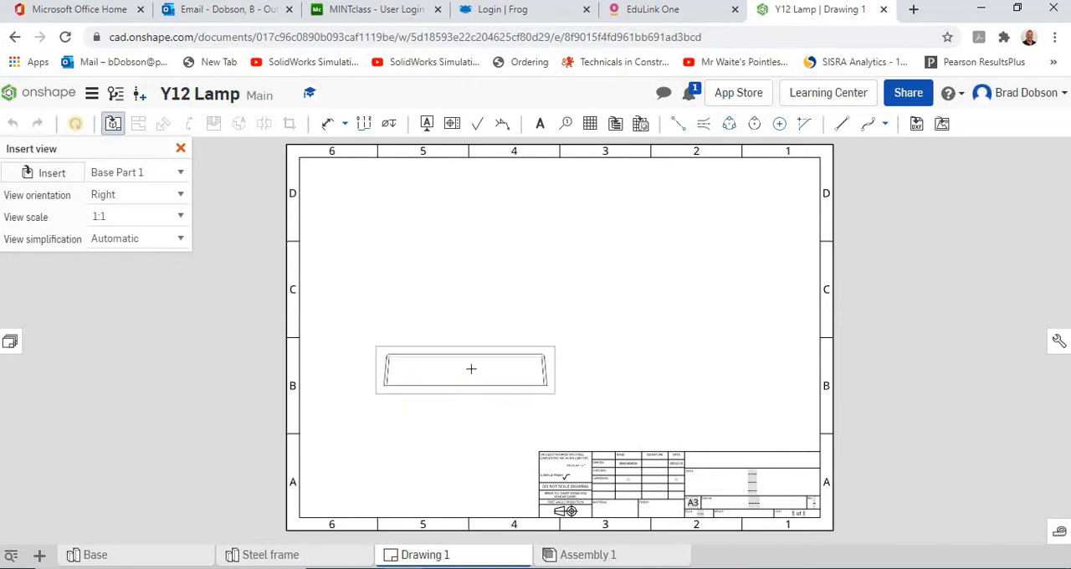
# Place the base view in the lower-left area of the sheet and project a plan view directly above it.
pyautogui.click(471, 368)
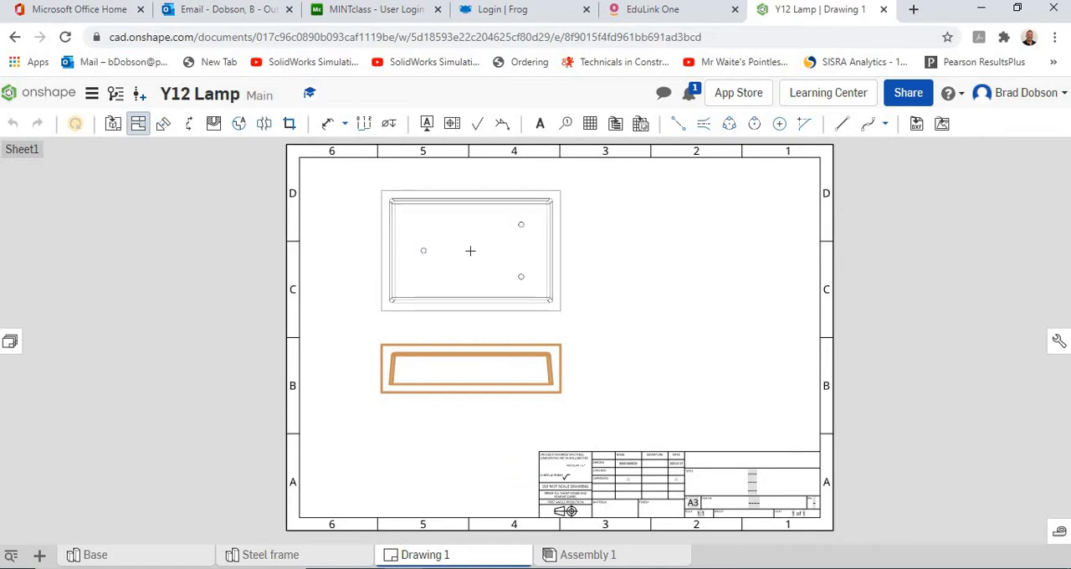
pyautogui.click(471, 250)
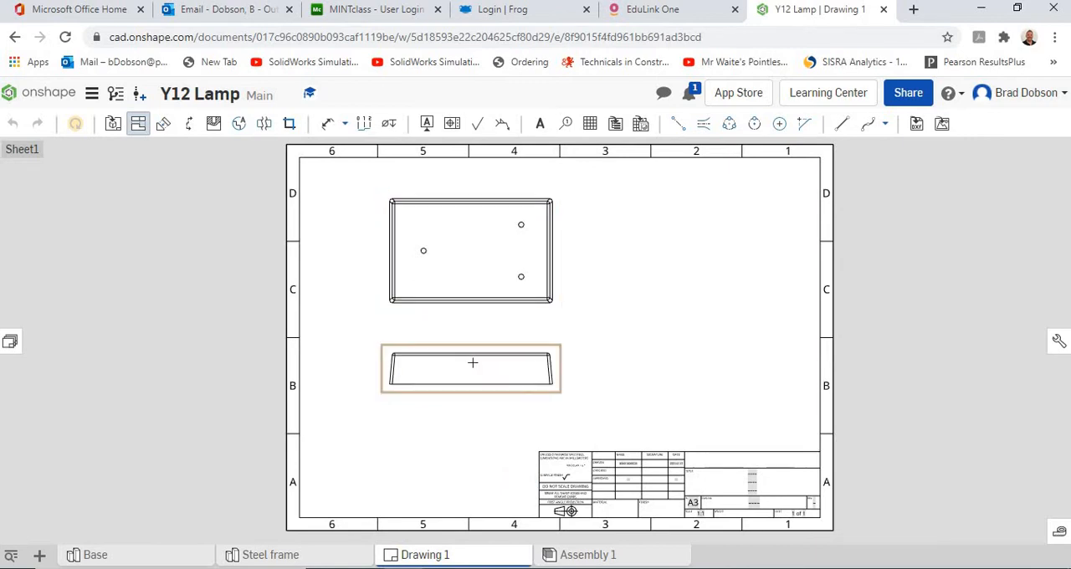
# Project an end view to the right of the base view and an isometric view in the sheet's upper-right area.
pyautogui.click(472, 362)
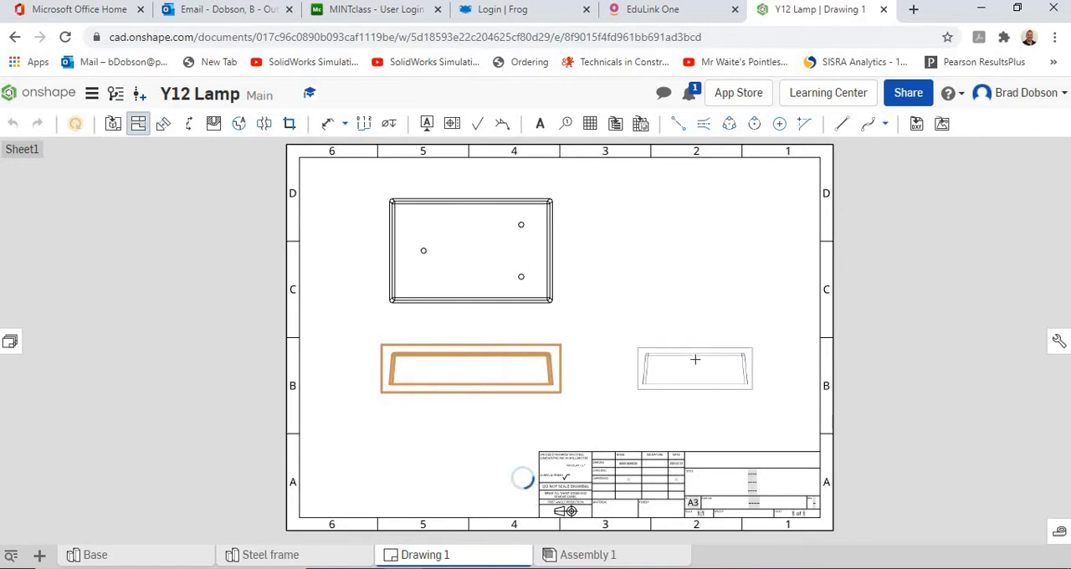
pyautogui.click(694, 359)
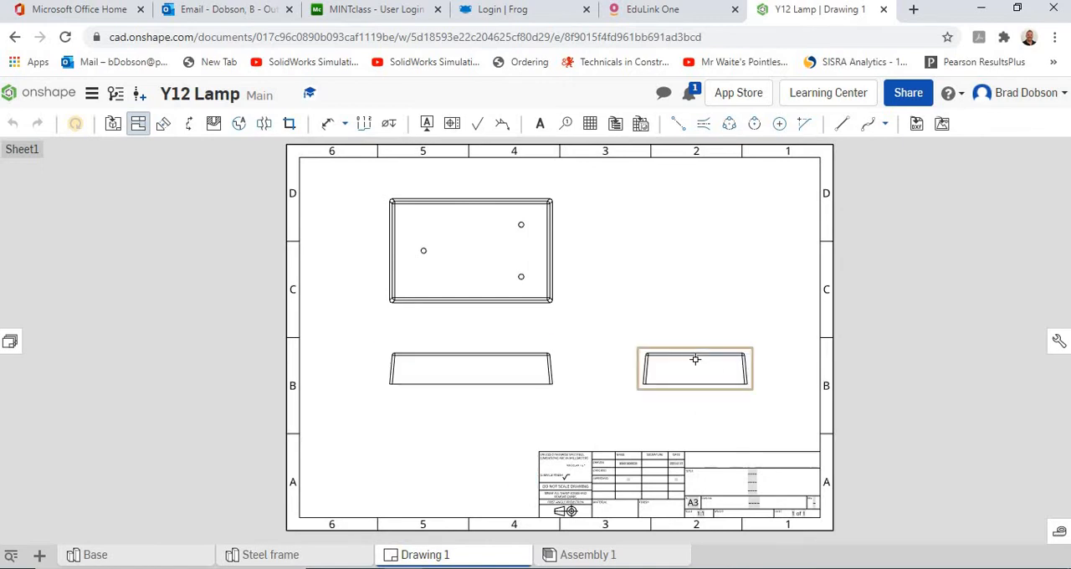
pyautogui.click(491, 362)
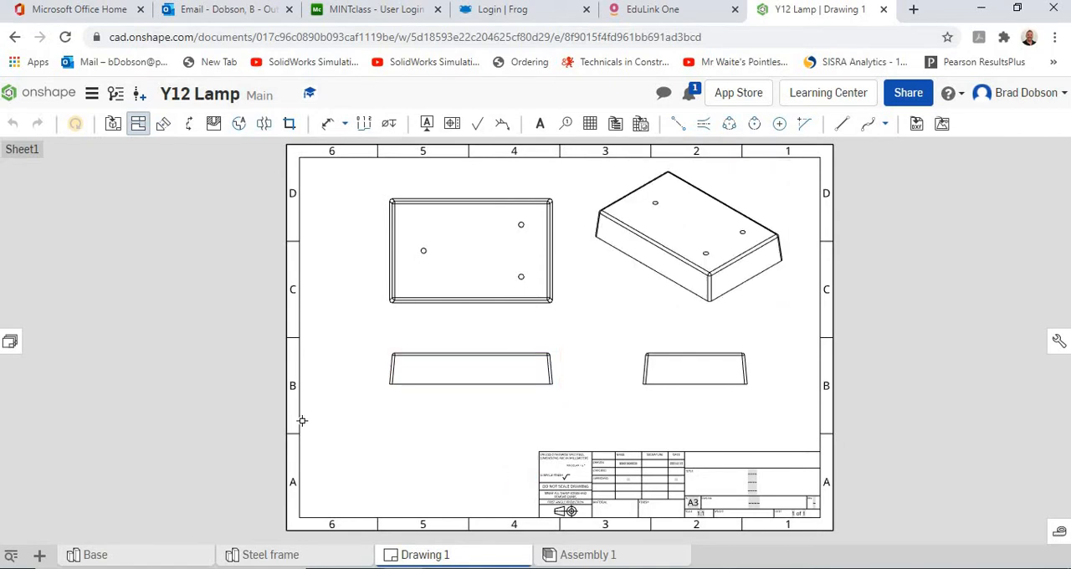
pyautogui.click(395, 377)
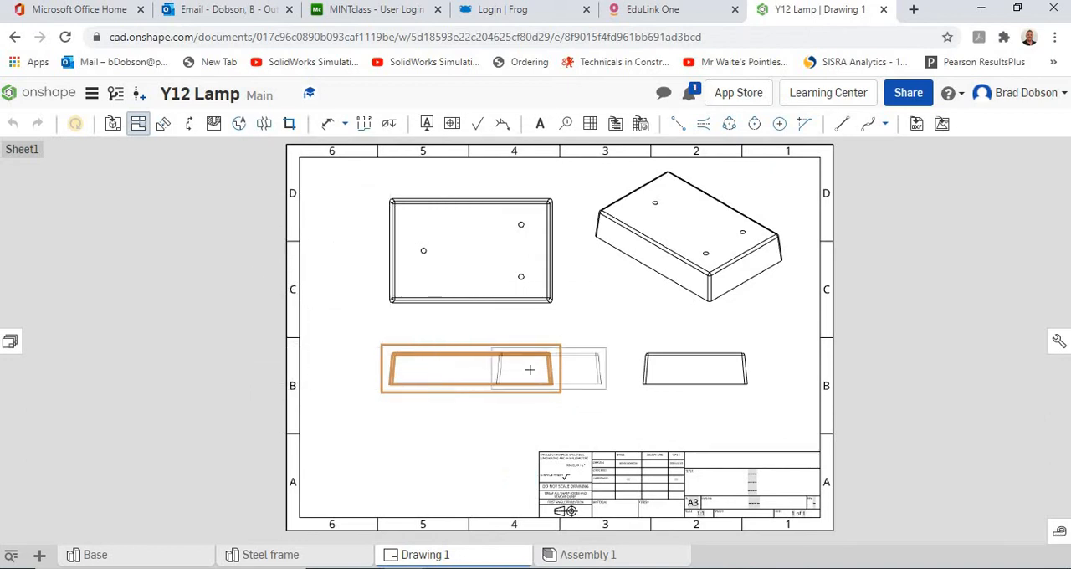
pyautogui.click(141, 125)
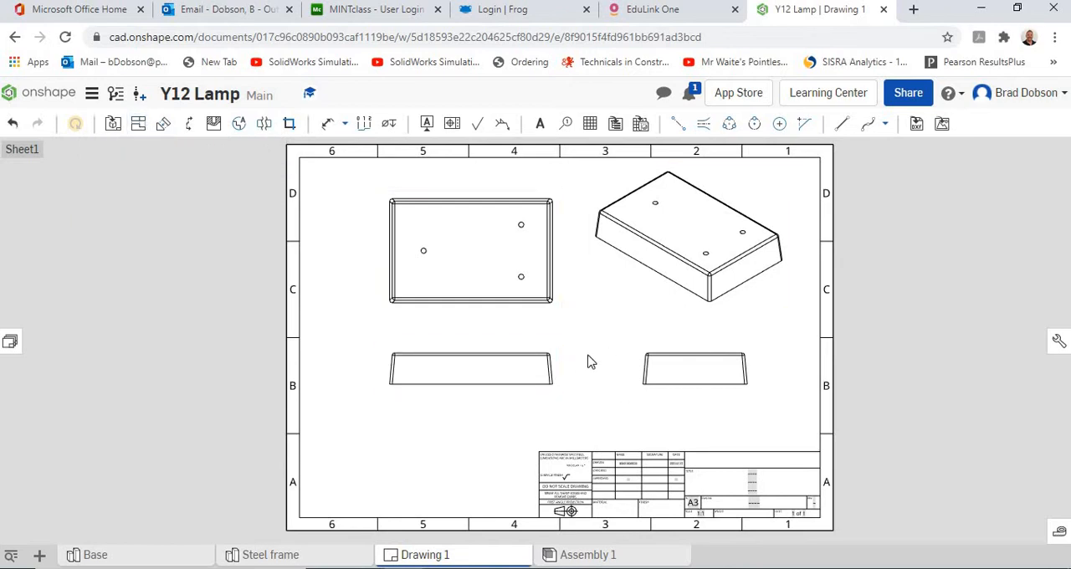
# Shift the base view down and left and the isometric view slightly down and right, and show the isometric as a shaded view.
pyautogui.moveTo(489, 349); pyautogui.dragTo(478, 370)
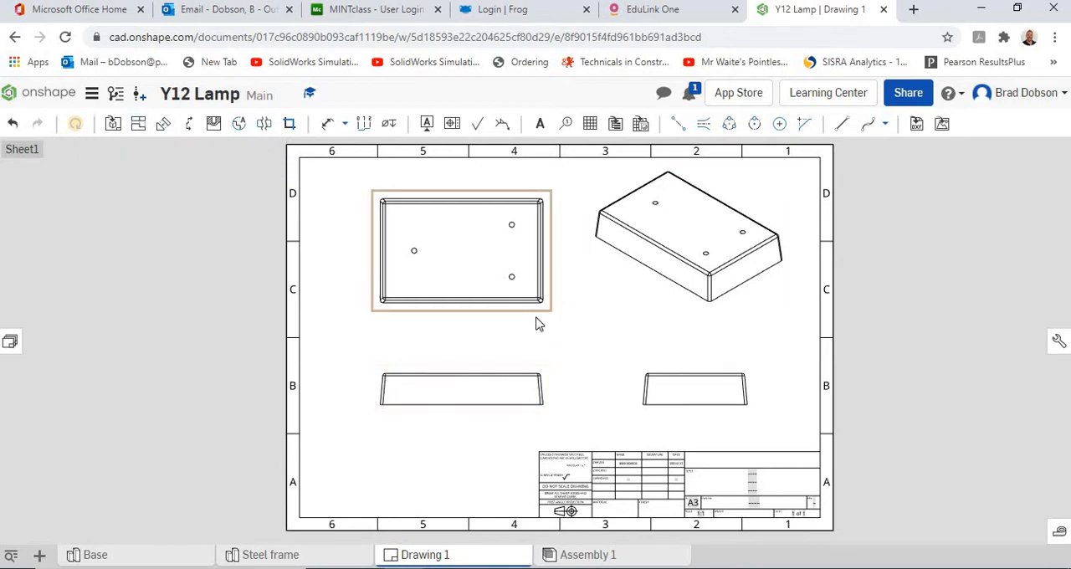
pyautogui.moveTo(676, 320); pyautogui.dragTo(681, 328)
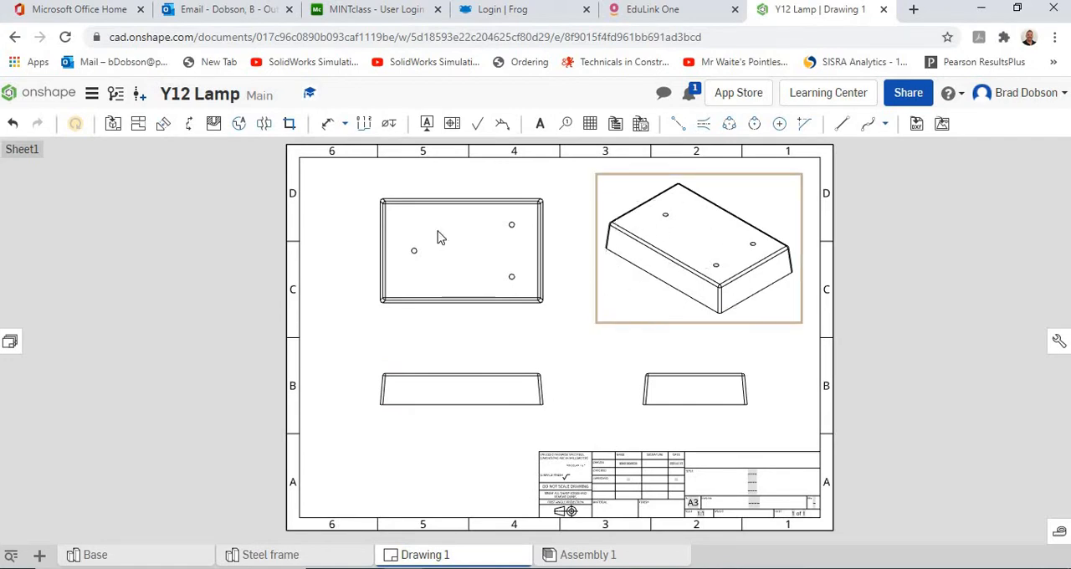
pyautogui.rightClick(667, 316)
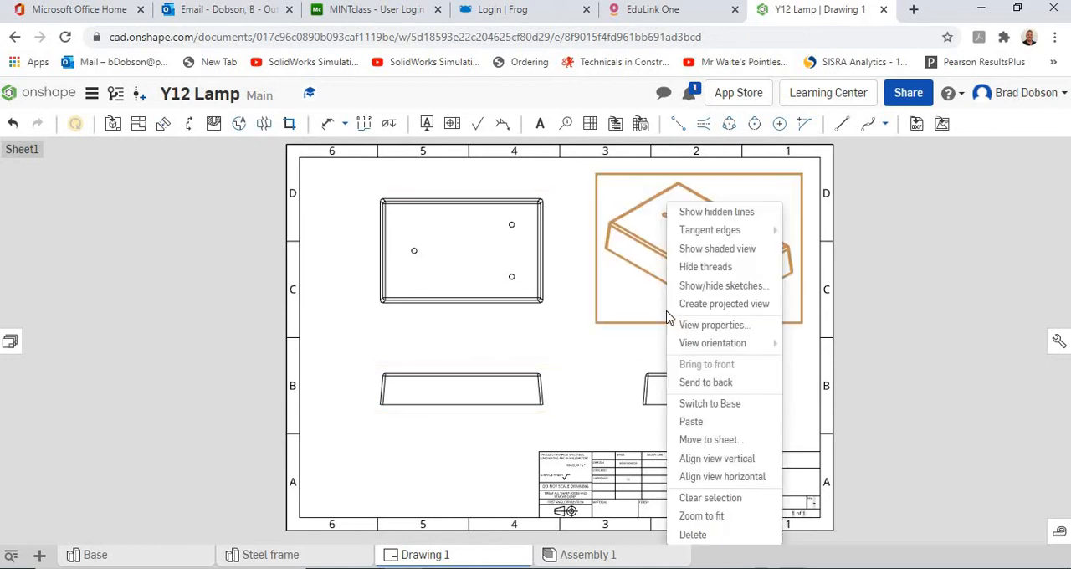
pyautogui.click(712, 249)
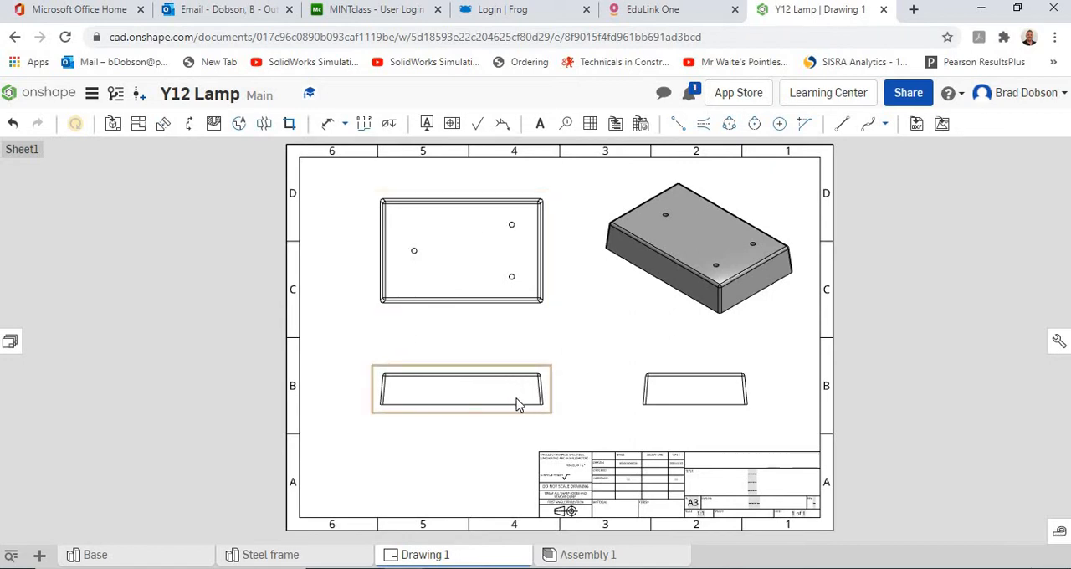
# Show hidden lines in the front, plan and end views together.
pyautogui.click(424, 368)
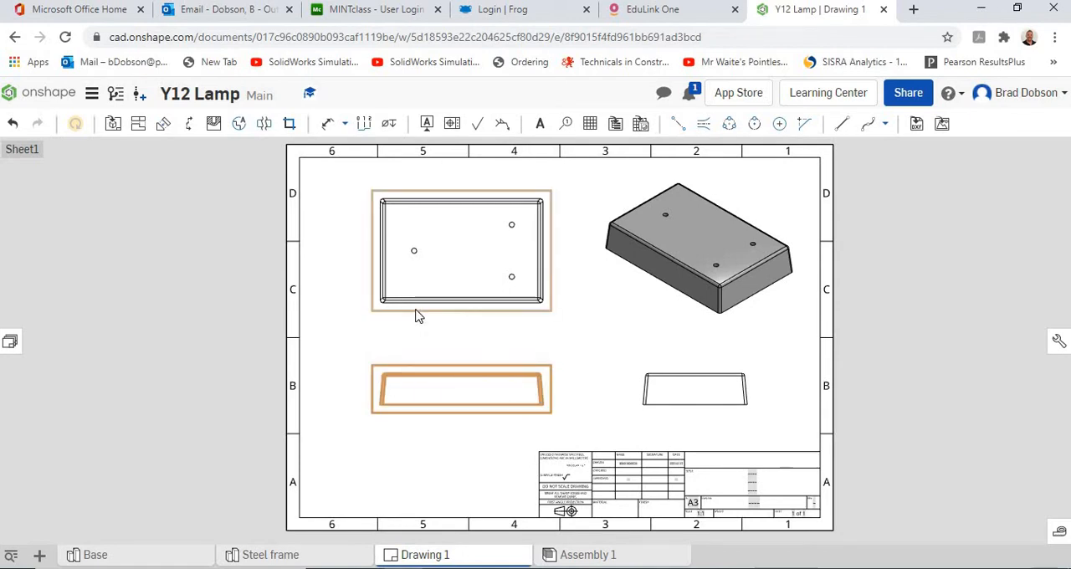
pyautogui.click(418, 316)
pyautogui.click(651, 379)
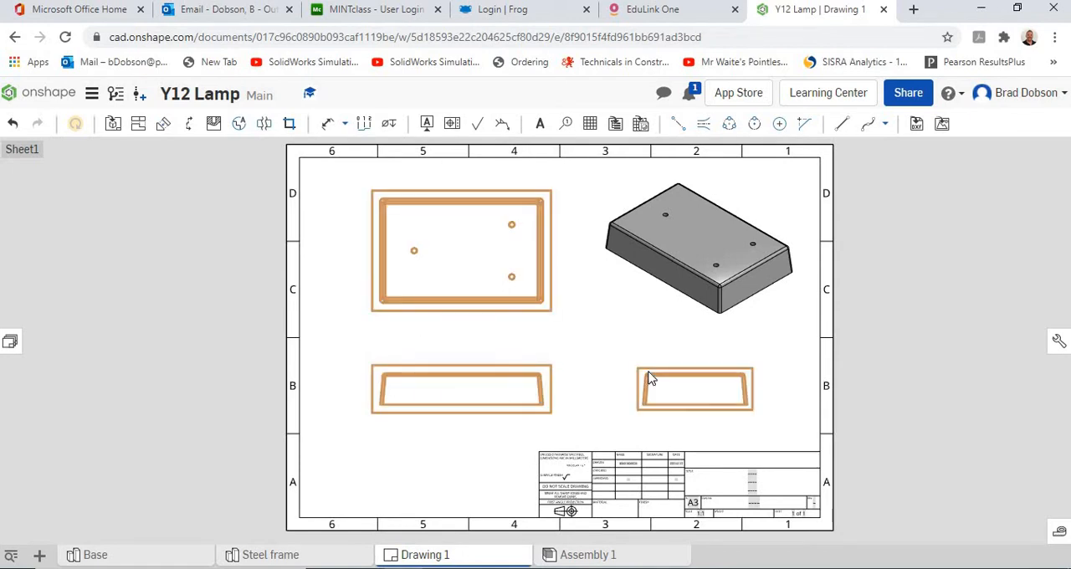
pyautogui.rightClick(651, 379)
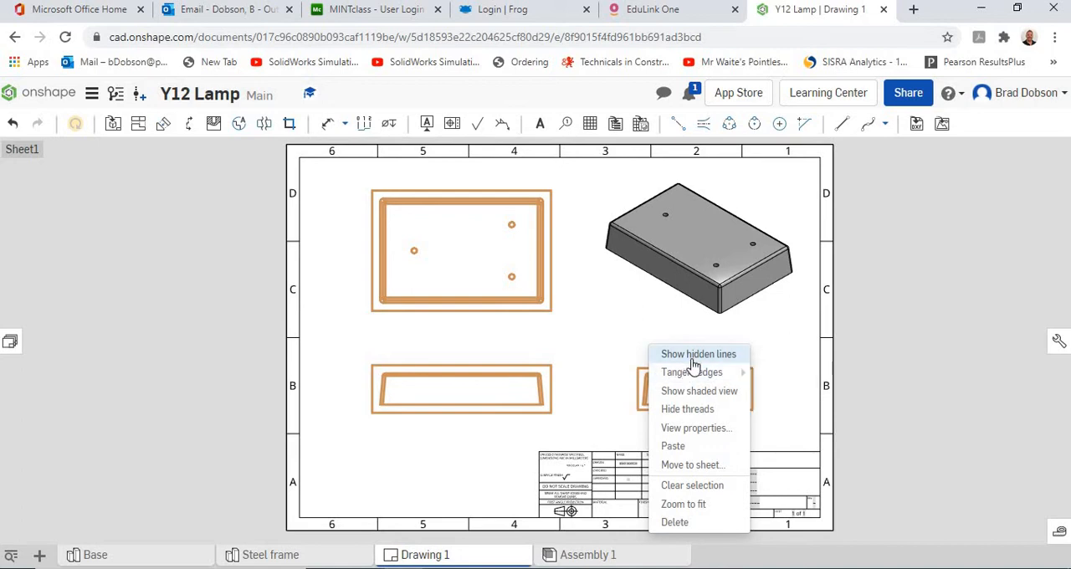
pyautogui.click(694, 355)
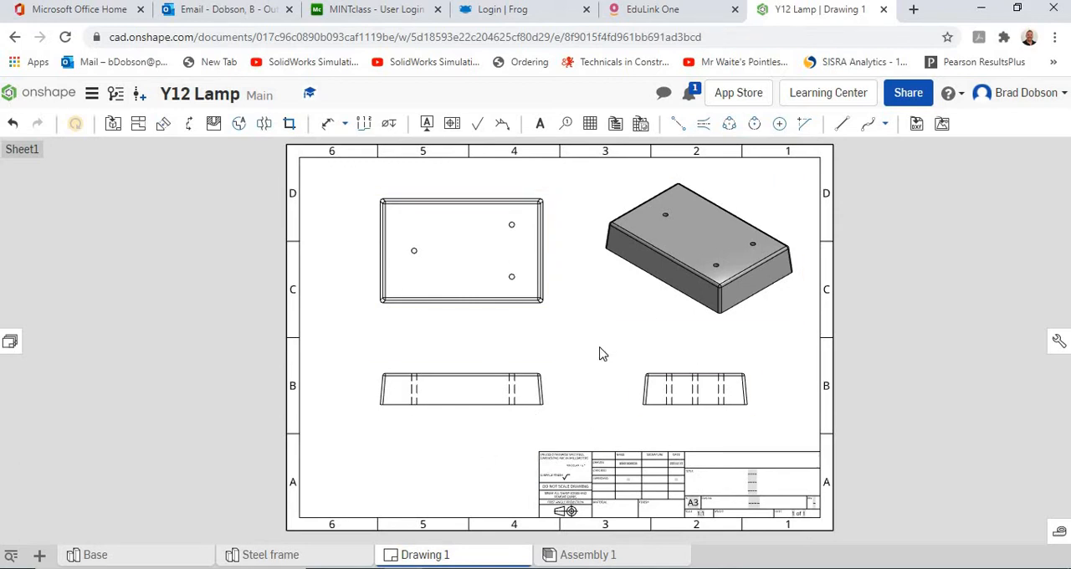
# Dimension the overall length of the front view's bottom edge, placing the dimension below the view.
pyautogui.click(333, 126)
pyautogui.scroll(-2, 417, 315)
pyautogui.scroll(5, 419, 323)
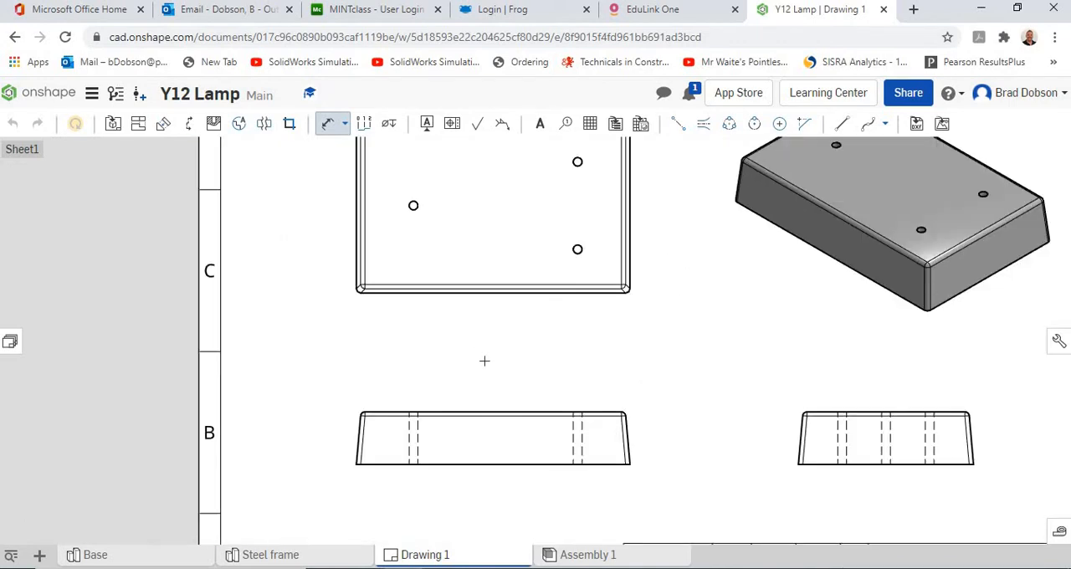
pyautogui.moveTo(484, 361); pyautogui.dragTo(476, 232, button='middle')
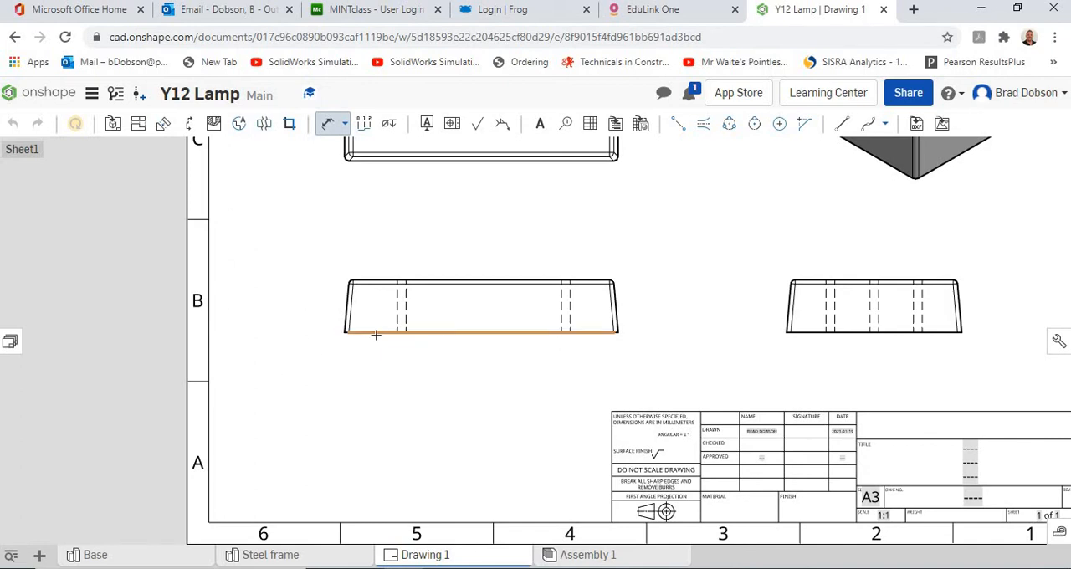
pyautogui.scroll(4, 375, 334)
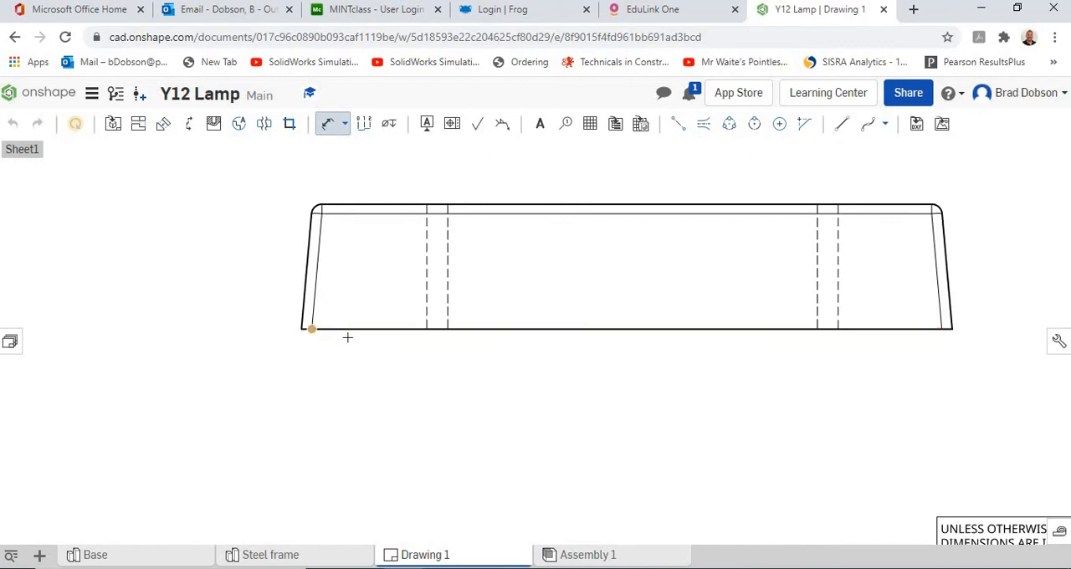
pyautogui.scroll(-4, 374, 354)
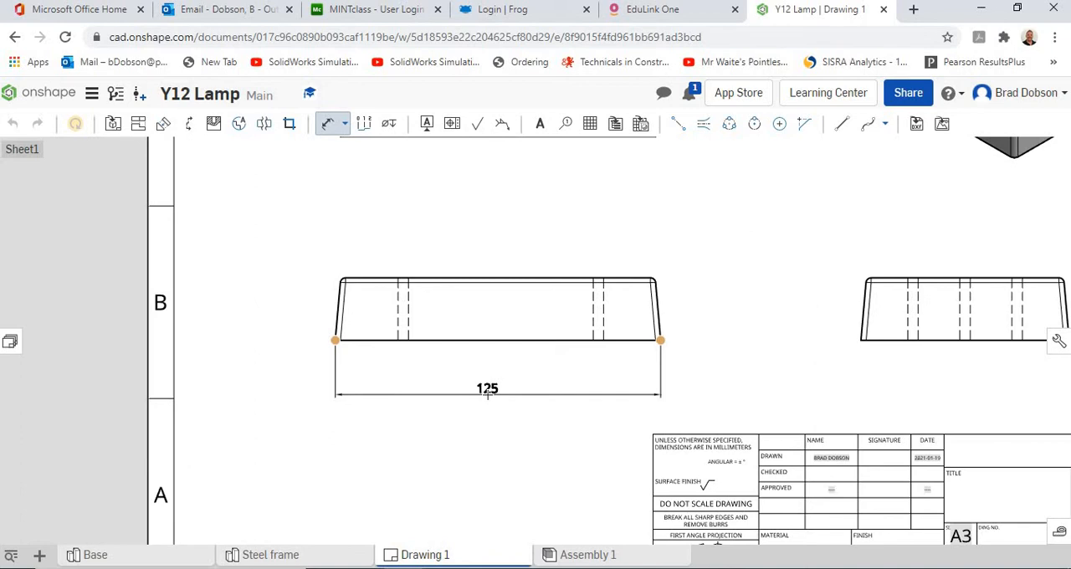
pyautogui.click(488, 391)
# Dimension the base's height in the front view from the lower-left corner to the top edge, placing it left of the view.
pyautogui.scroll(-4, 697, 414)
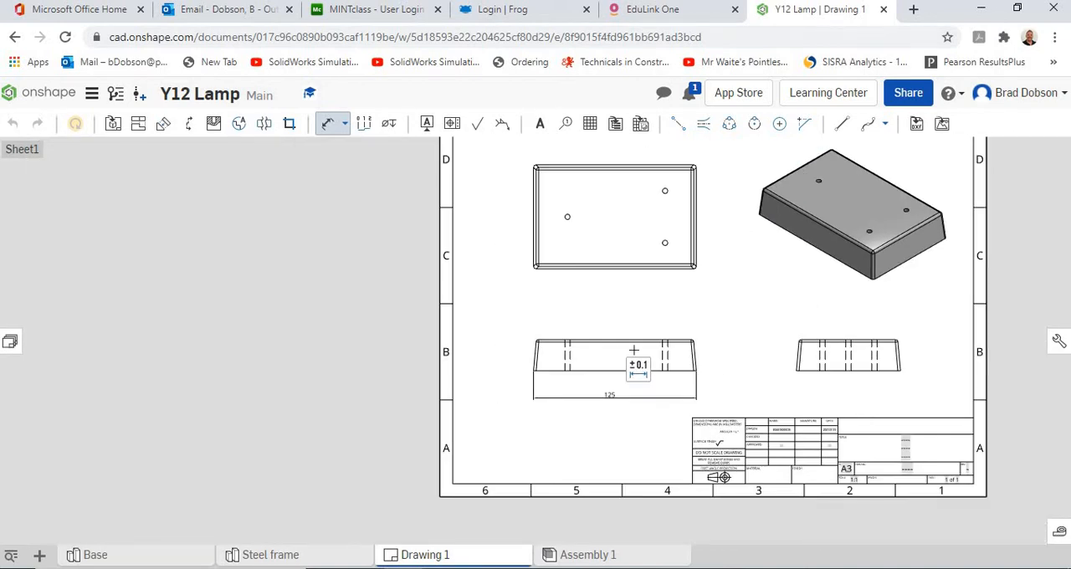
pyautogui.click(532, 370)
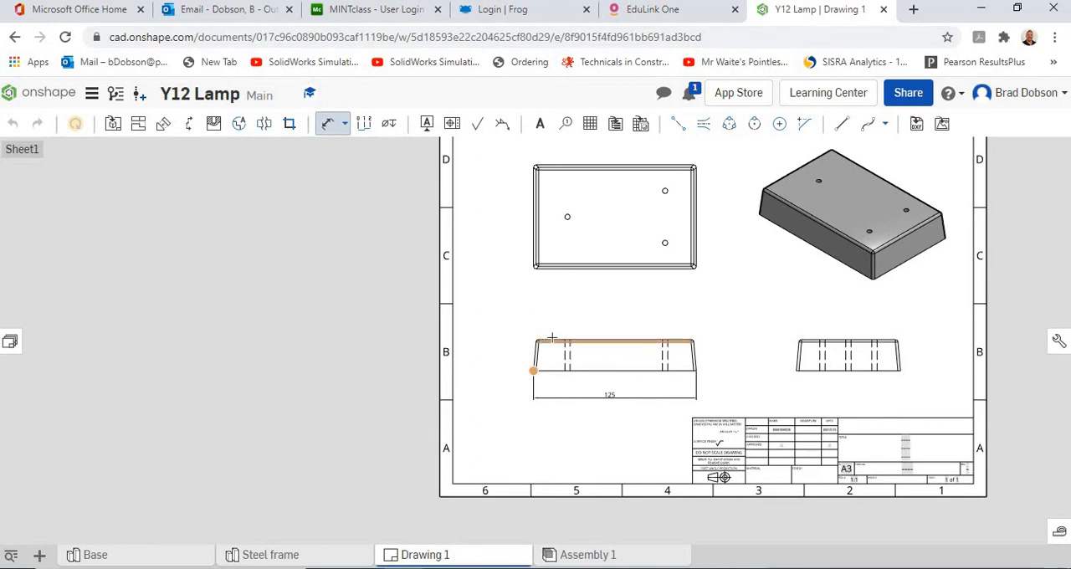
pyautogui.scroll(3, 551, 339)
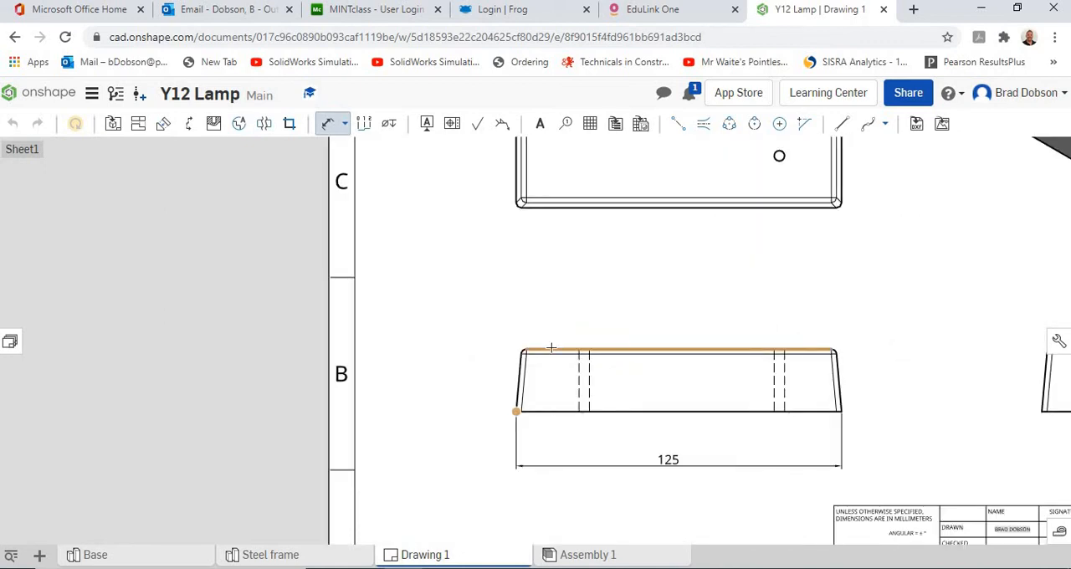
pyautogui.click(551, 348)
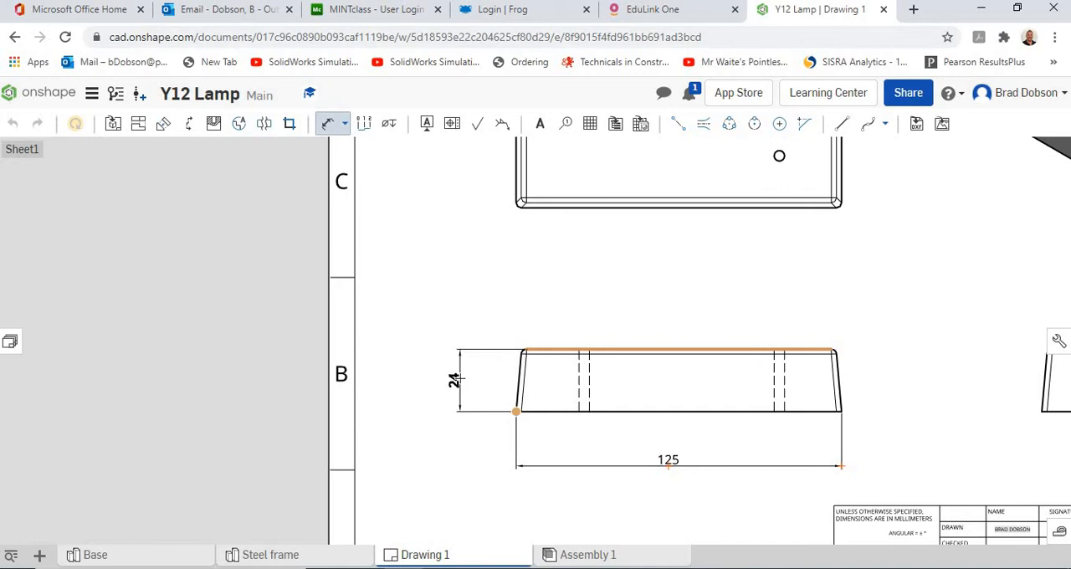
pyautogui.click(454, 380)
# Dimension the plan view's depth between its two long outer edges, aligning the dimension with the front view's height dimension.
pyautogui.scroll(3, 559, 343)
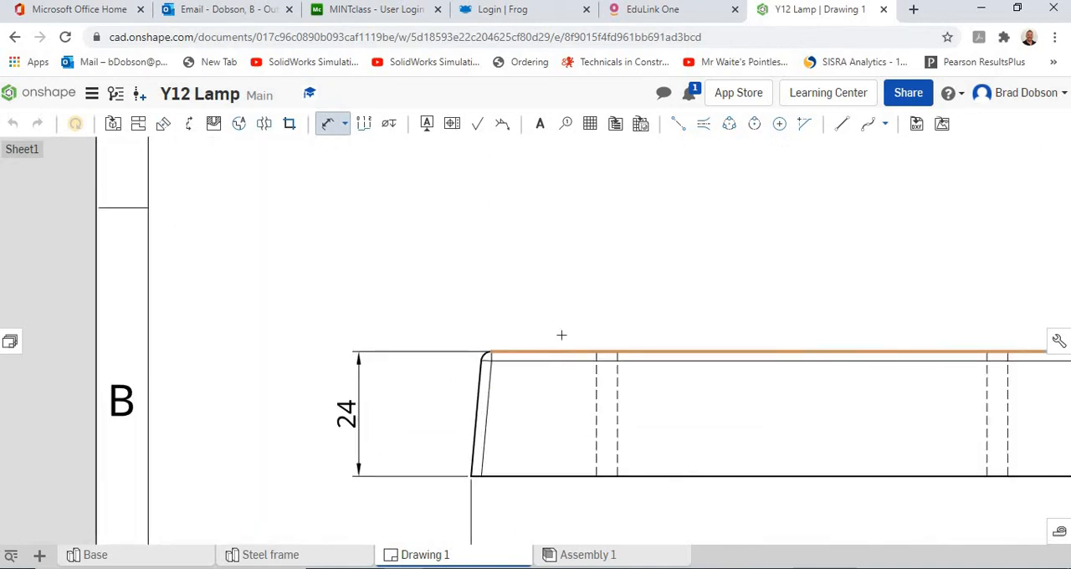
pyautogui.scroll(-6, 561, 334)
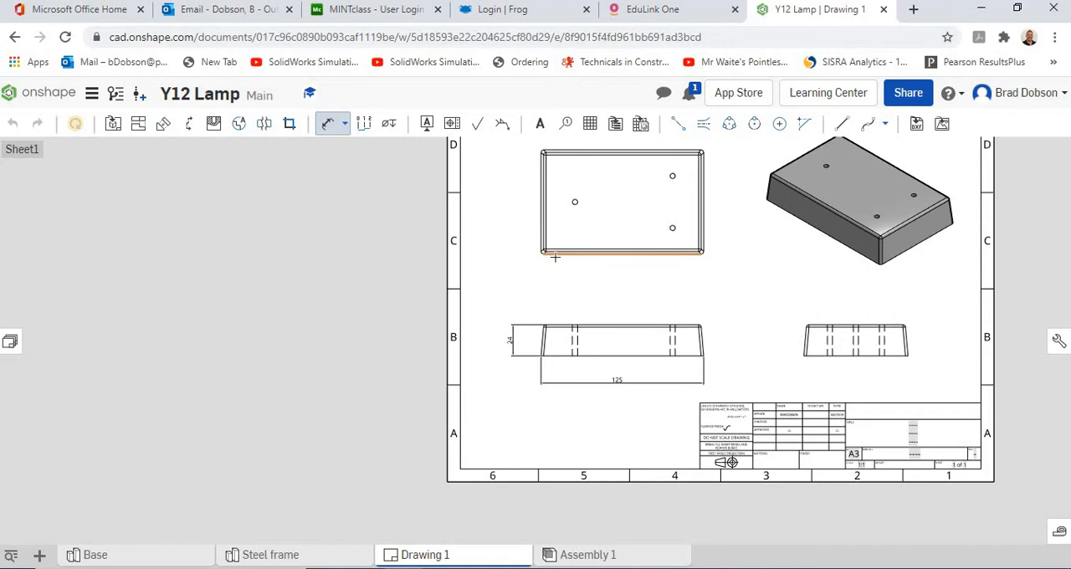
pyautogui.click(555, 254)
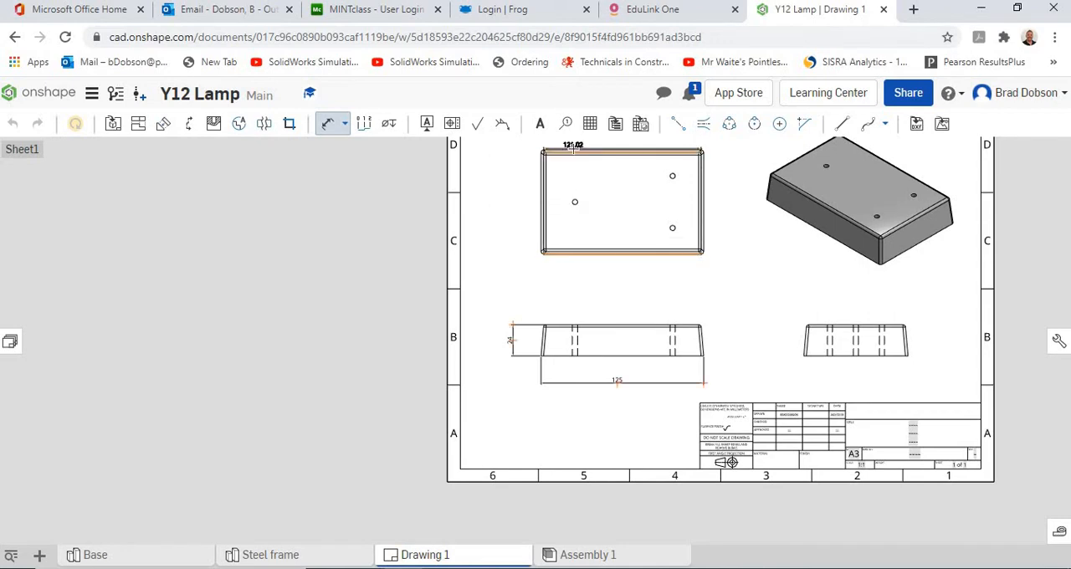
pyautogui.scroll(4, 571, 146)
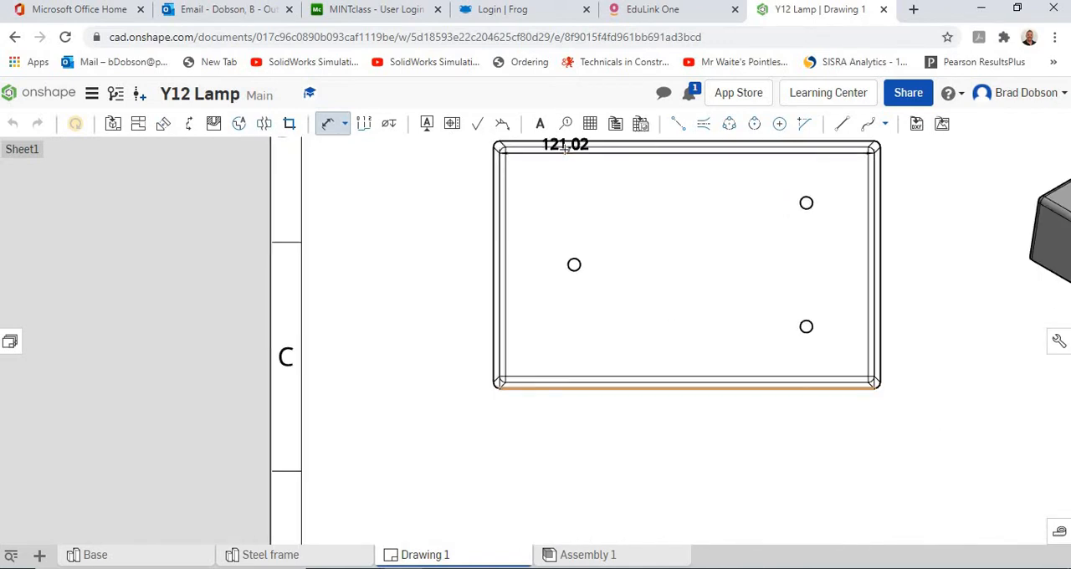
pyautogui.click(564, 145)
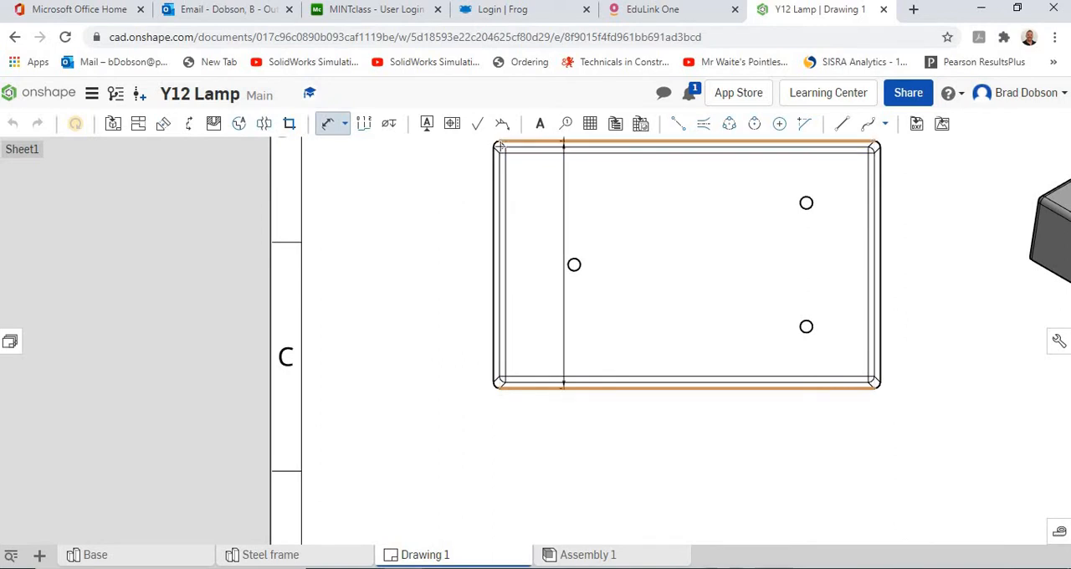
pyautogui.scroll(2, 457, 283)
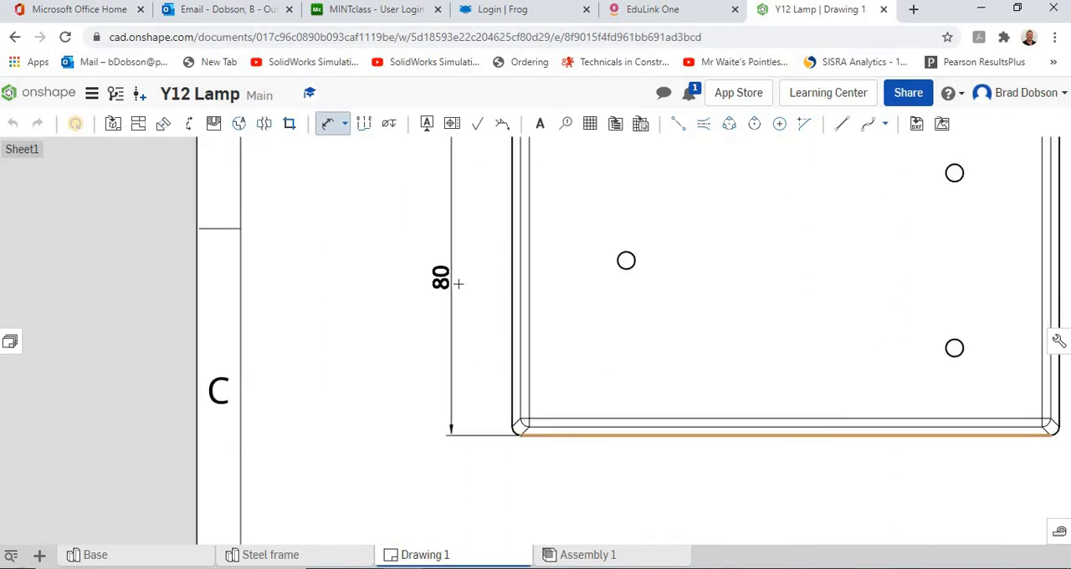
pyautogui.scroll(-2, 458, 284)
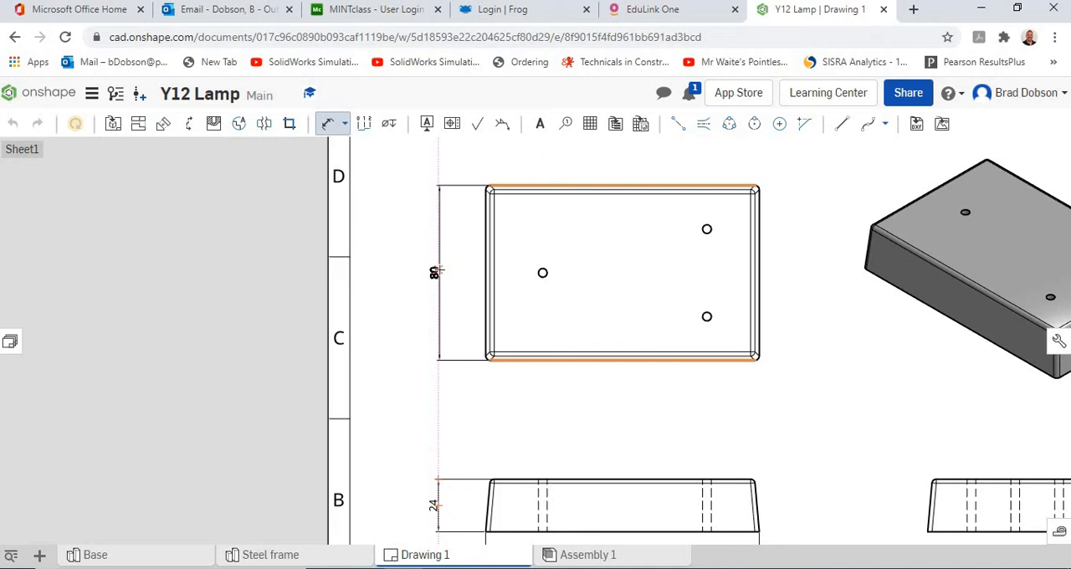
pyautogui.click(437, 270)
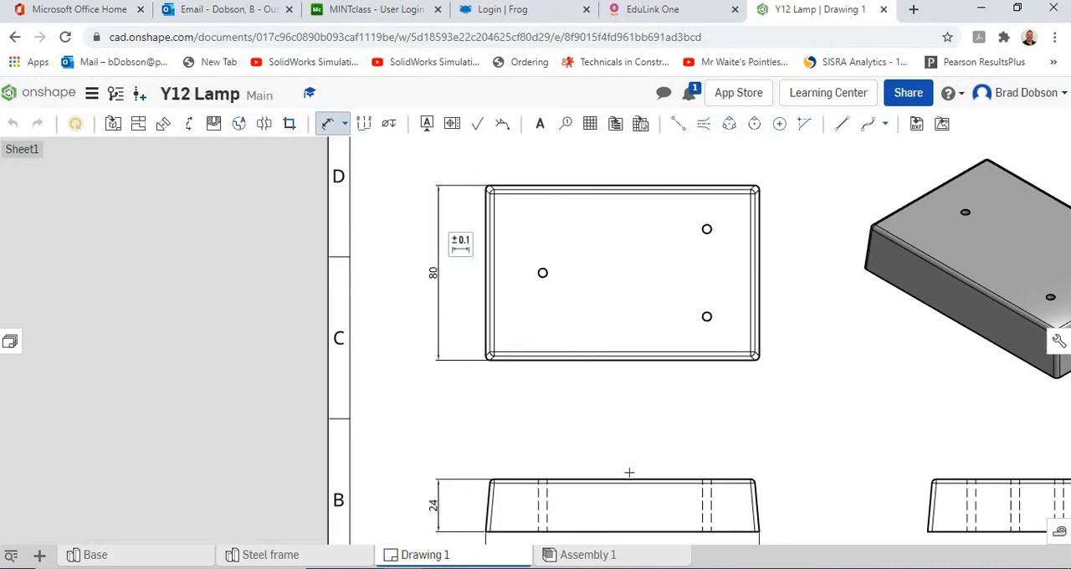
# Dimension the end view's overall width between its bottom corners, placing the dimension below the view.
pyautogui.scroll(-3, 725, 452)
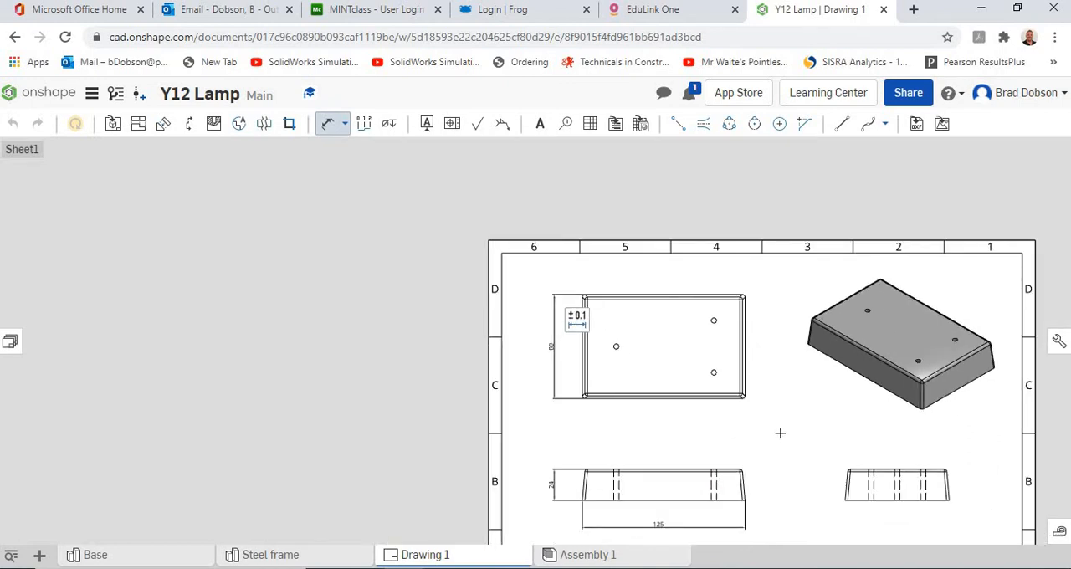
pyautogui.moveTo(779, 432); pyautogui.dragTo(562, 349, button='middle')
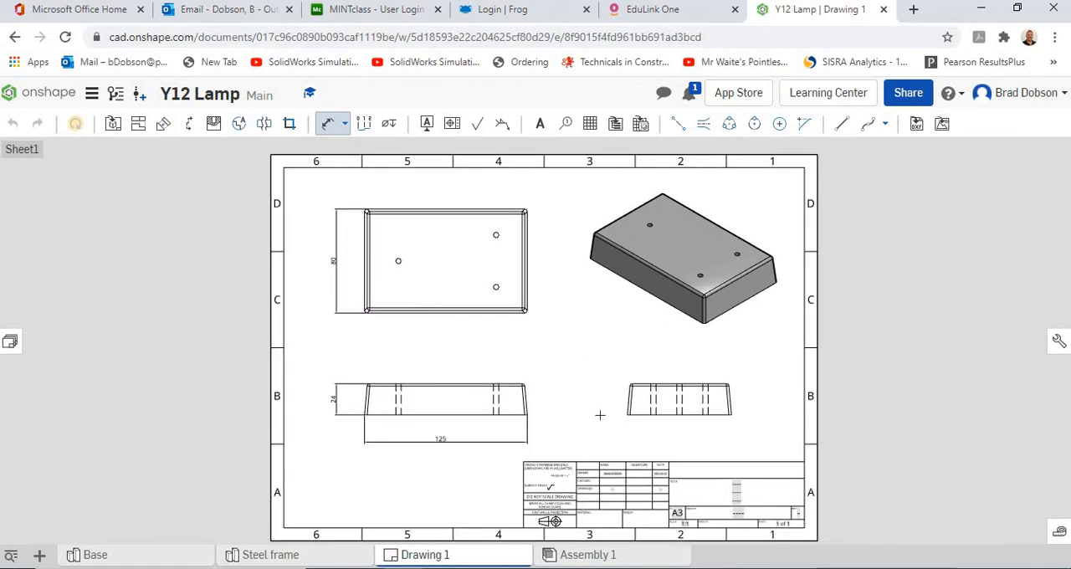
pyautogui.scroll(2, 615, 416)
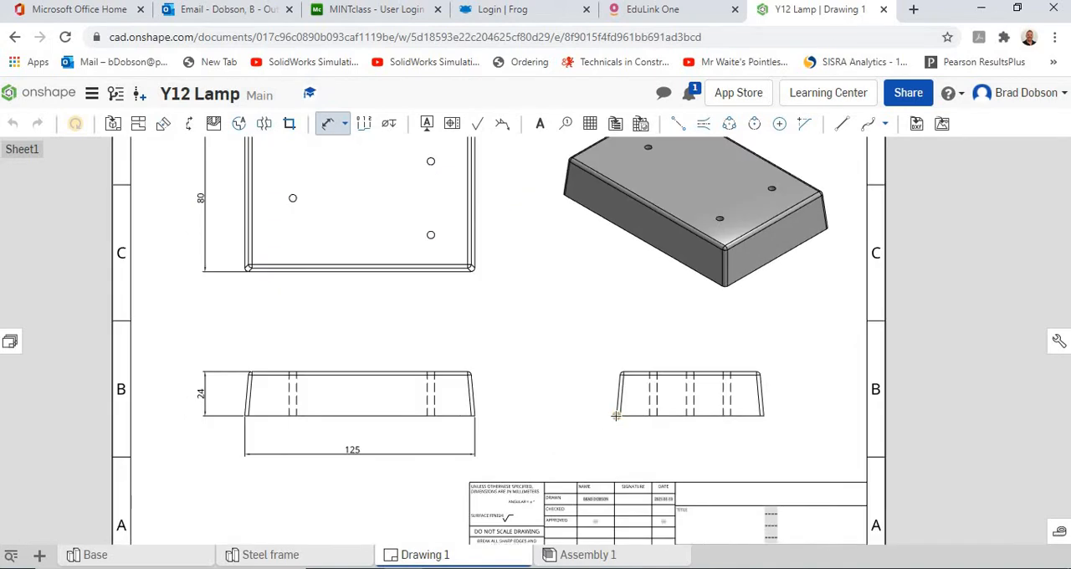
pyautogui.click(763, 416)
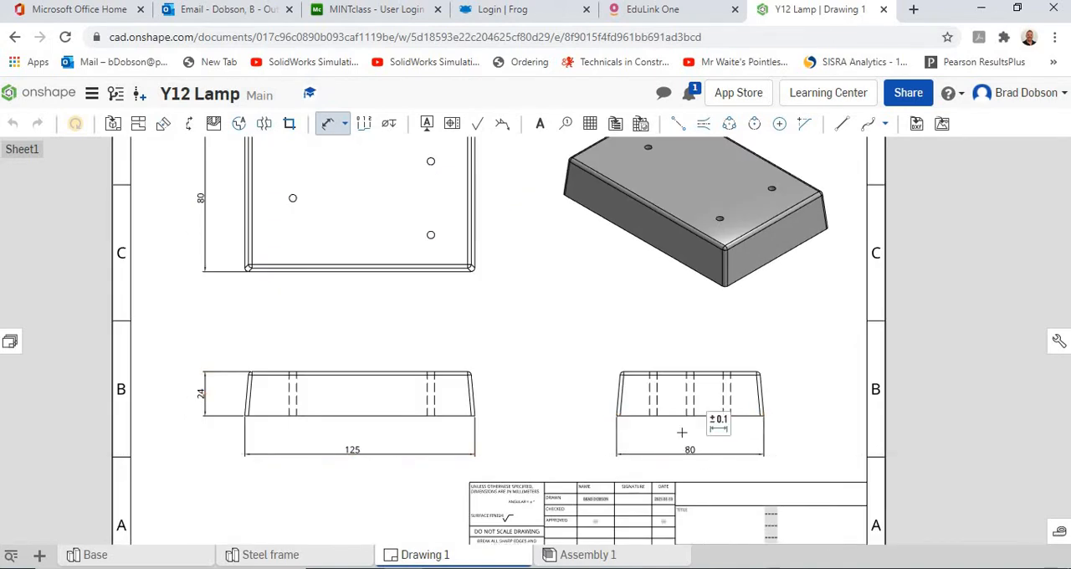
pyautogui.click(690, 452)
# Add centre marks to the three holes in the plan view.
pyautogui.scroll(2, 629, 295)
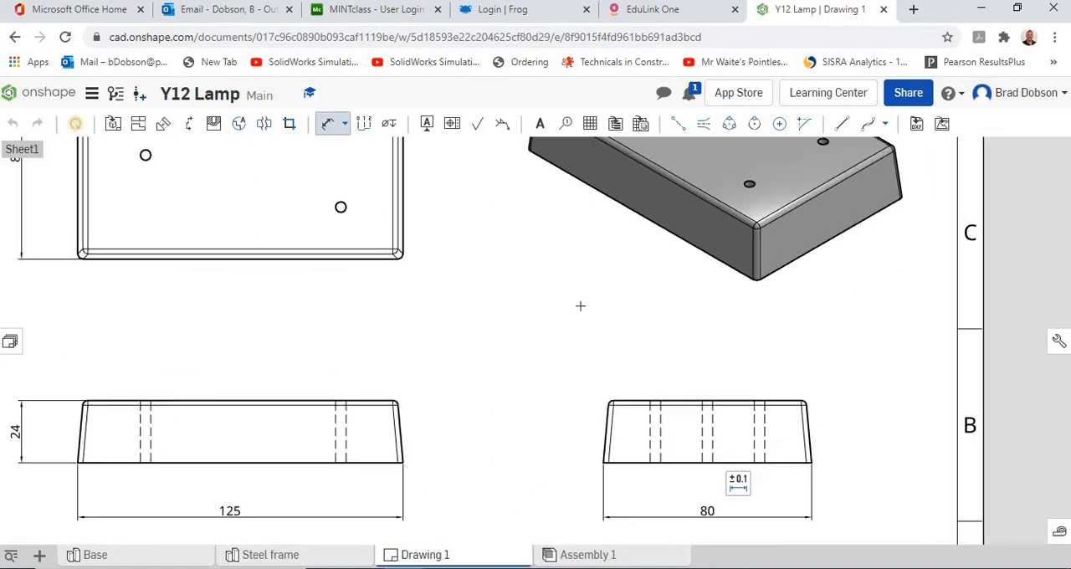
pyautogui.scroll(-3, 579, 306)
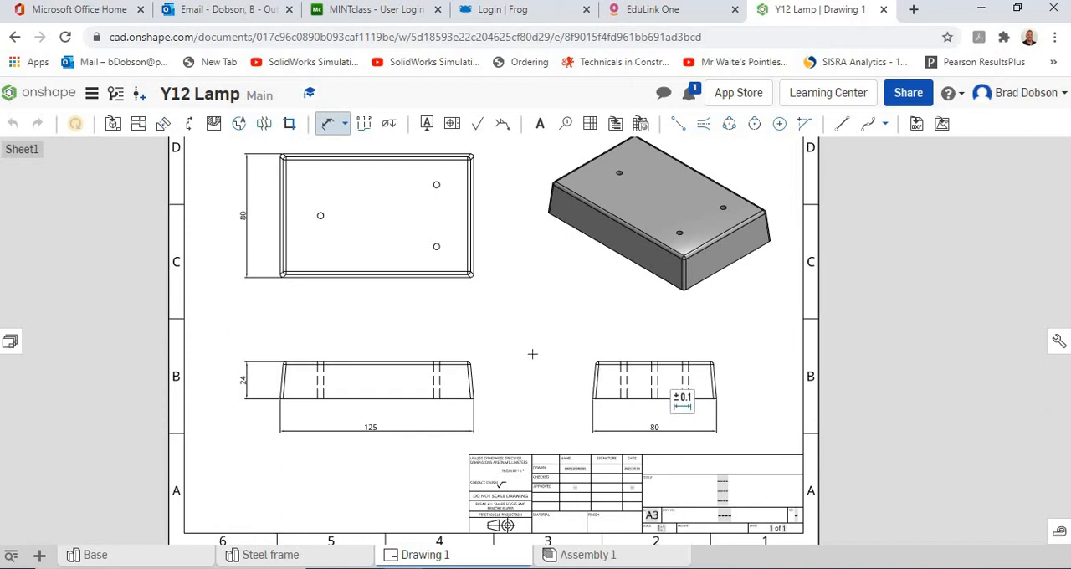
pyautogui.moveTo(509, 316); pyautogui.dragTo(513, 355, button='middle')
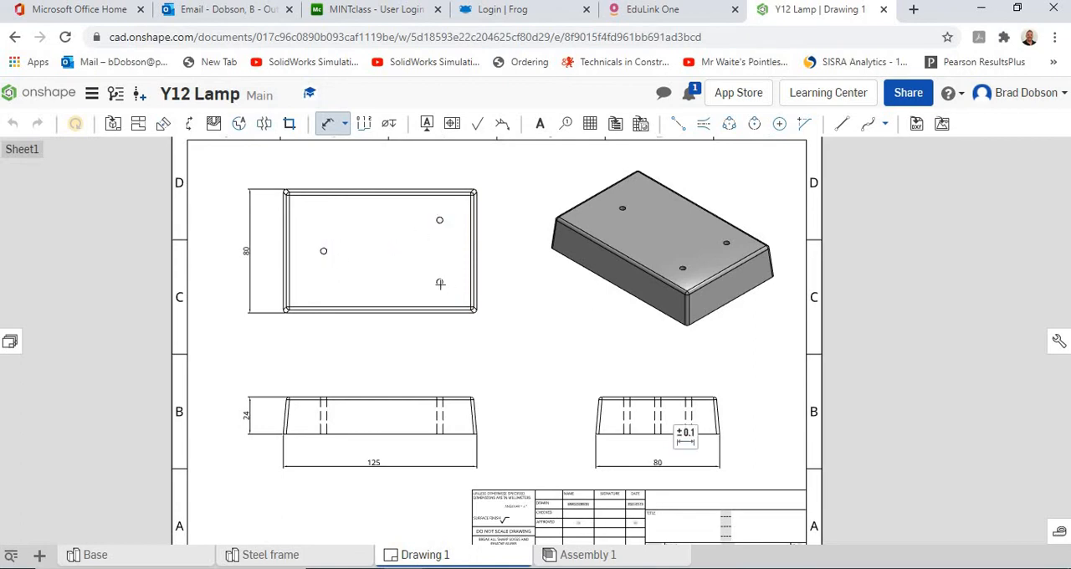
pyautogui.scroll(3, 471, 303)
pyautogui.moveTo(454, 299); pyautogui.dragTo(499, 391, button='middle')
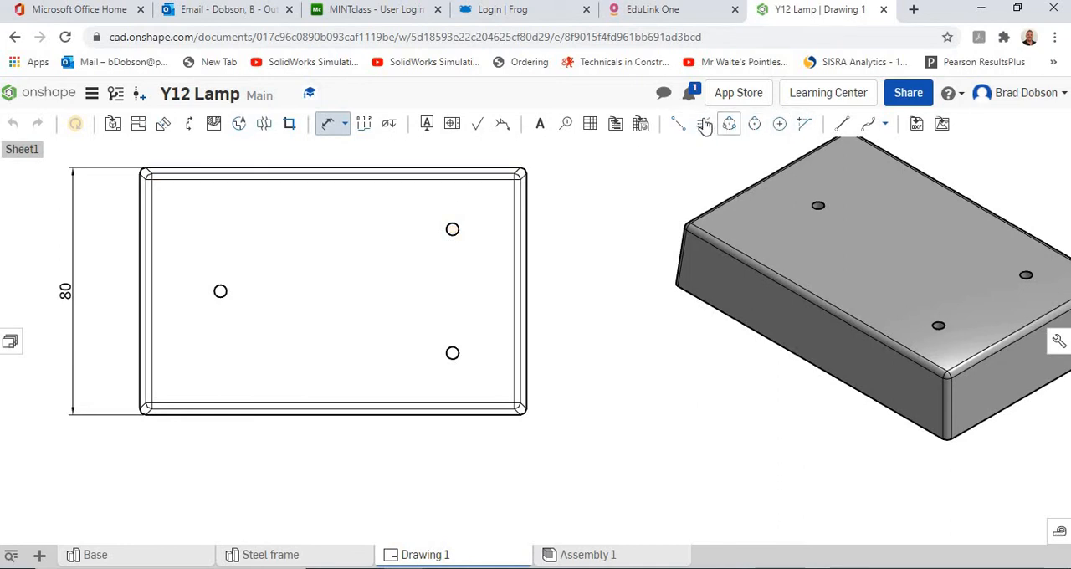
pyautogui.click(778, 126)
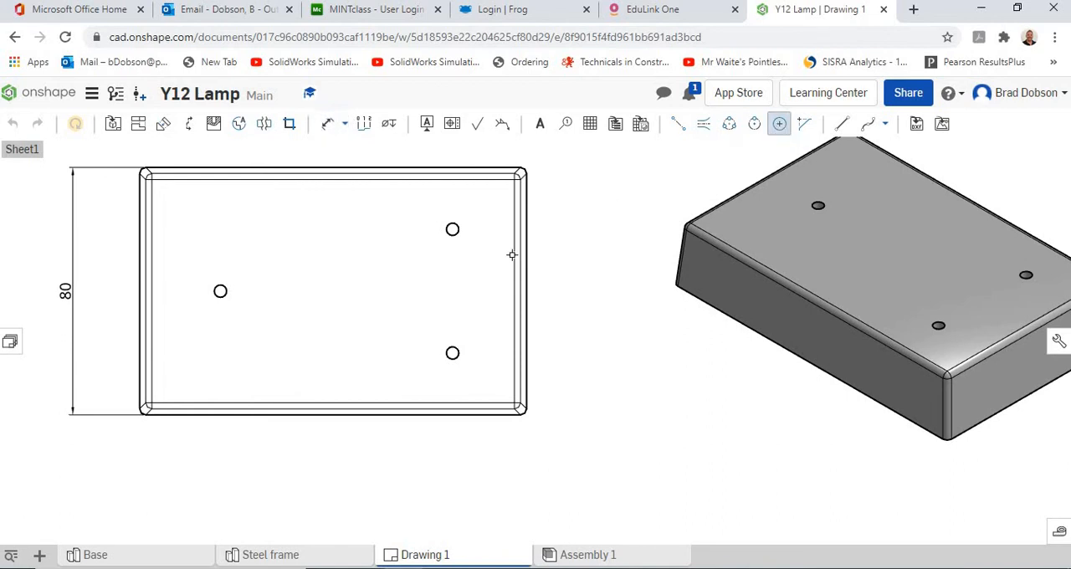
pyautogui.click(220, 291)
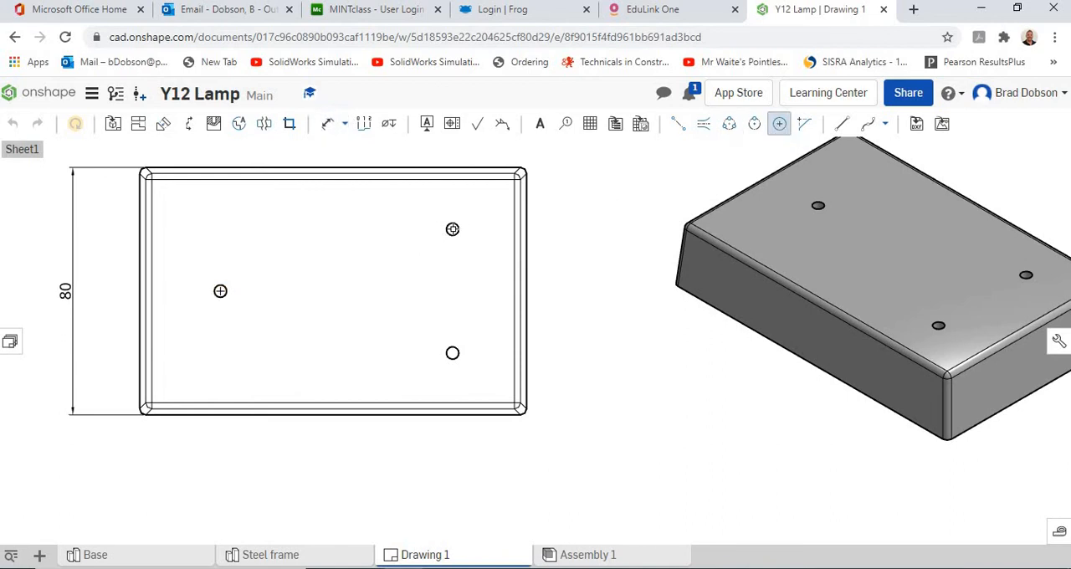
pyautogui.click(452, 229)
pyautogui.scroll(-3, 612, 333)
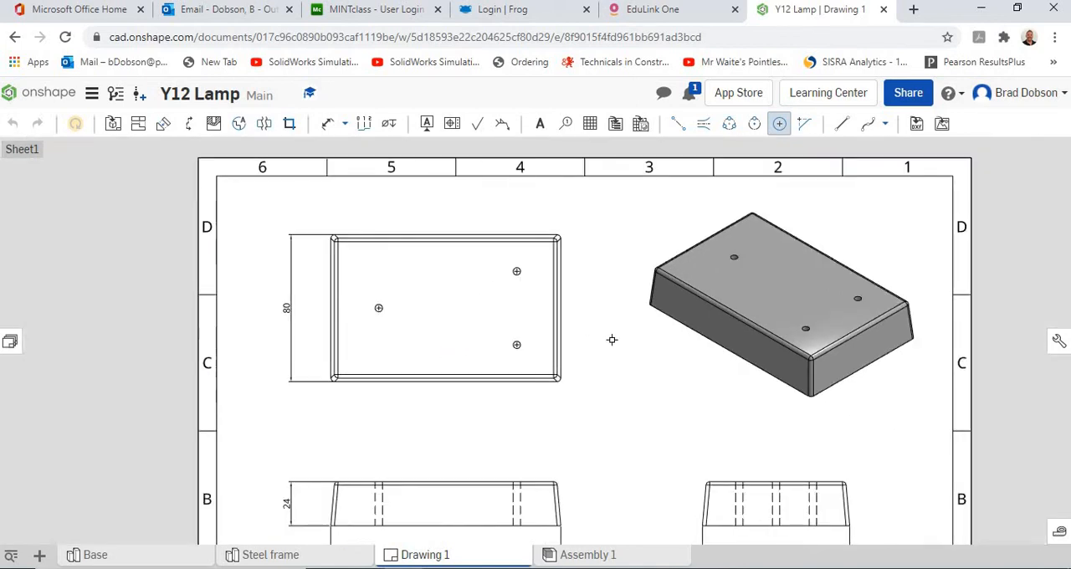
# Draw a vertical centreline through the left hidden hole in the front view, from the bottom edge to the top edge.
pyautogui.moveTo(610, 403); pyautogui.dragTo(595, 332, button='middle')
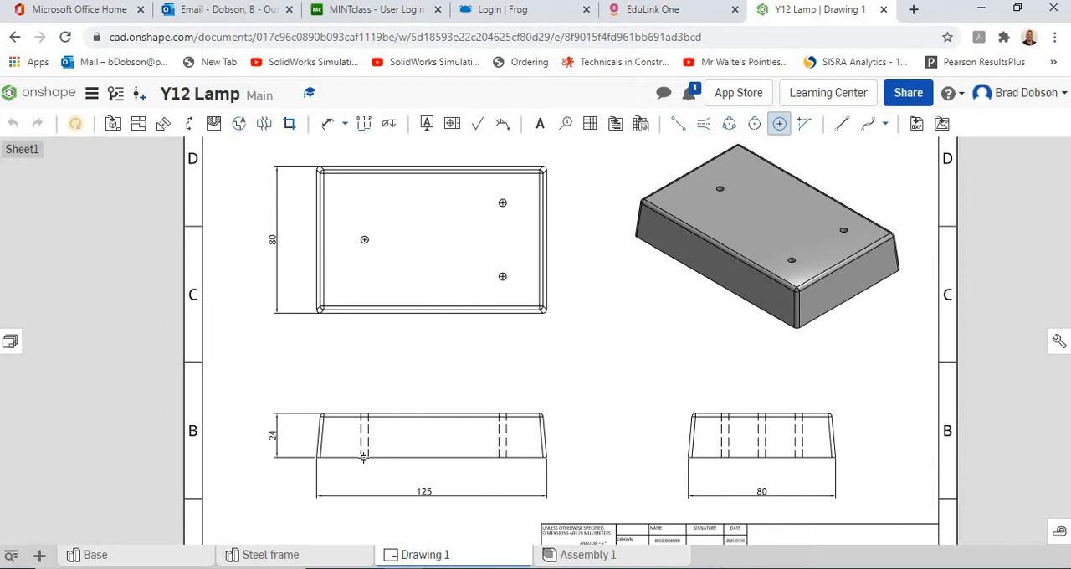
pyautogui.scroll(-2, 416, 398)
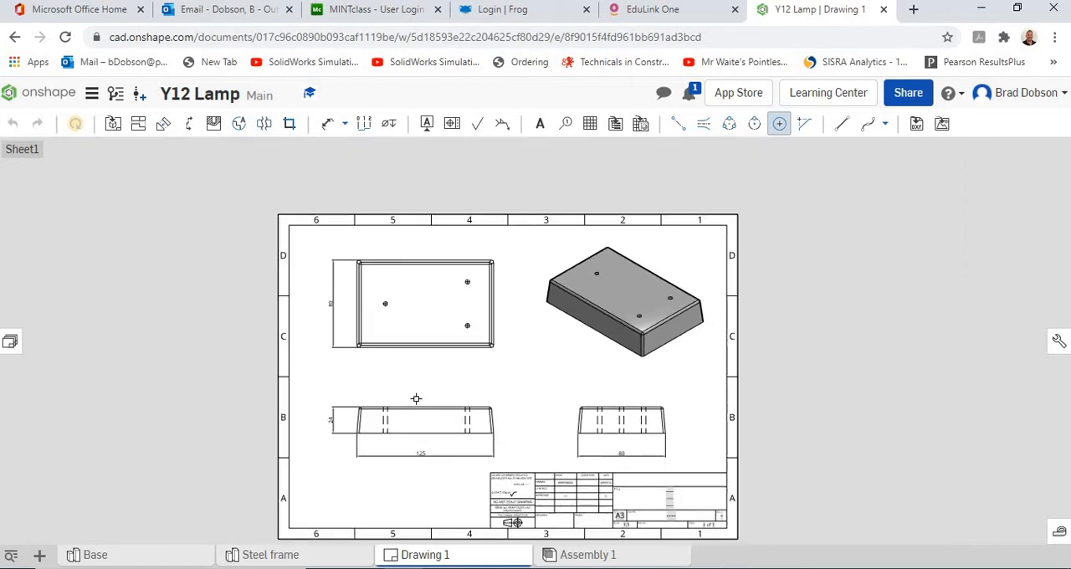
pyautogui.scroll(5, 416, 399)
pyautogui.moveTo(442, 375); pyautogui.dragTo(452, 341, button='middle')
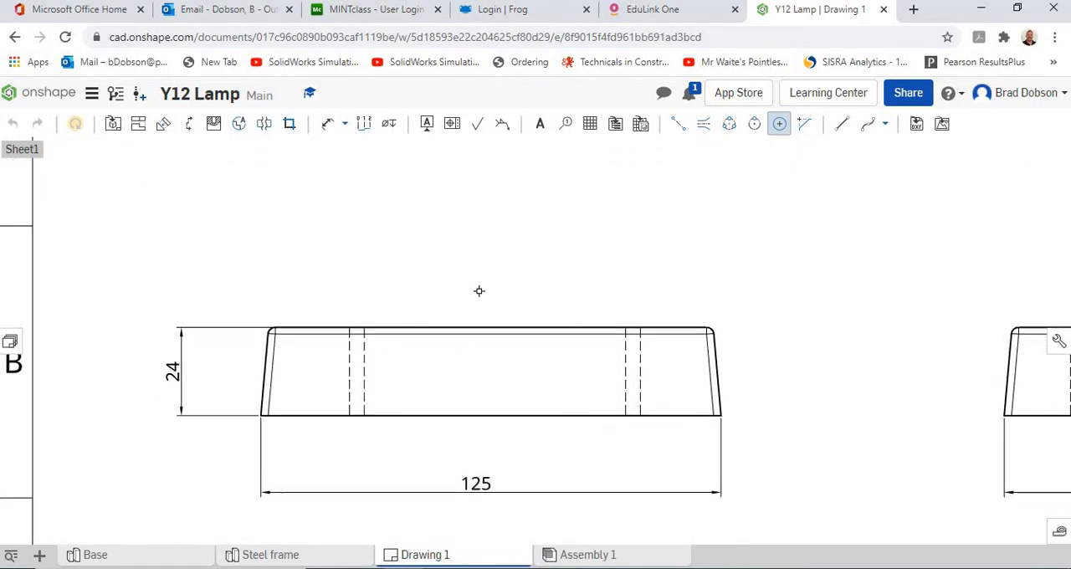
pyautogui.moveTo(478, 291)
pyautogui.mouseDown(button='middle')
pyautogui.moveTo(443, 519)
pyautogui.moveTo(461, 397)
pyautogui.moveTo(454, 360)
pyautogui.mouseUp(button='middle')
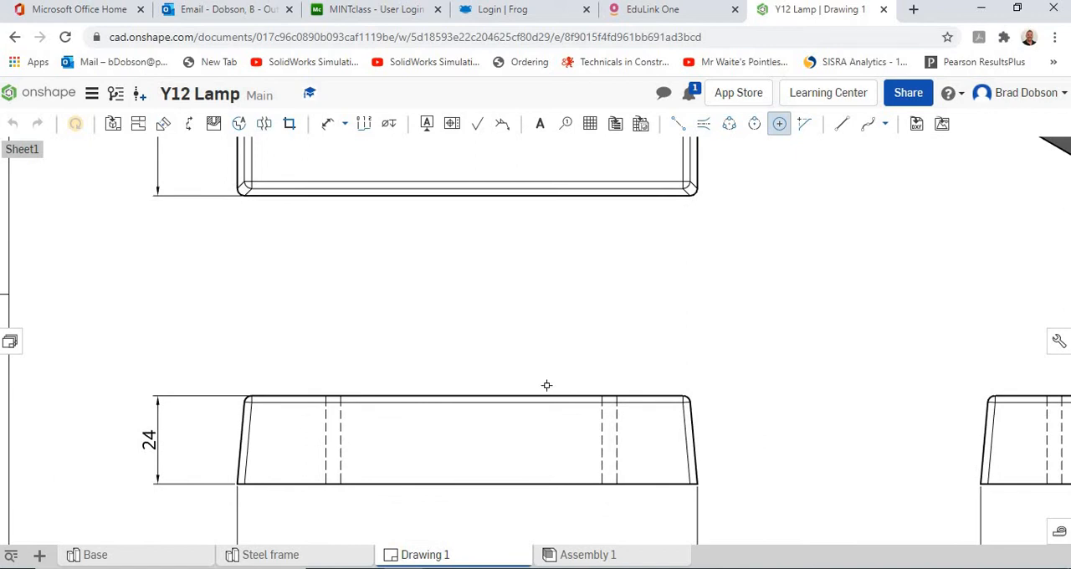
pyautogui.click(678, 126)
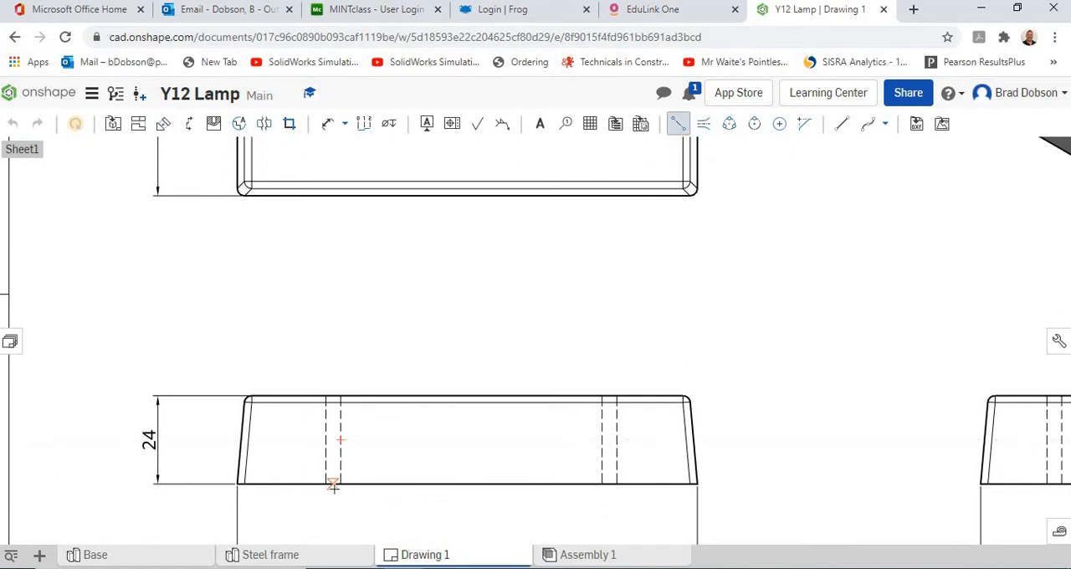
pyautogui.scroll(5, 333, 485)
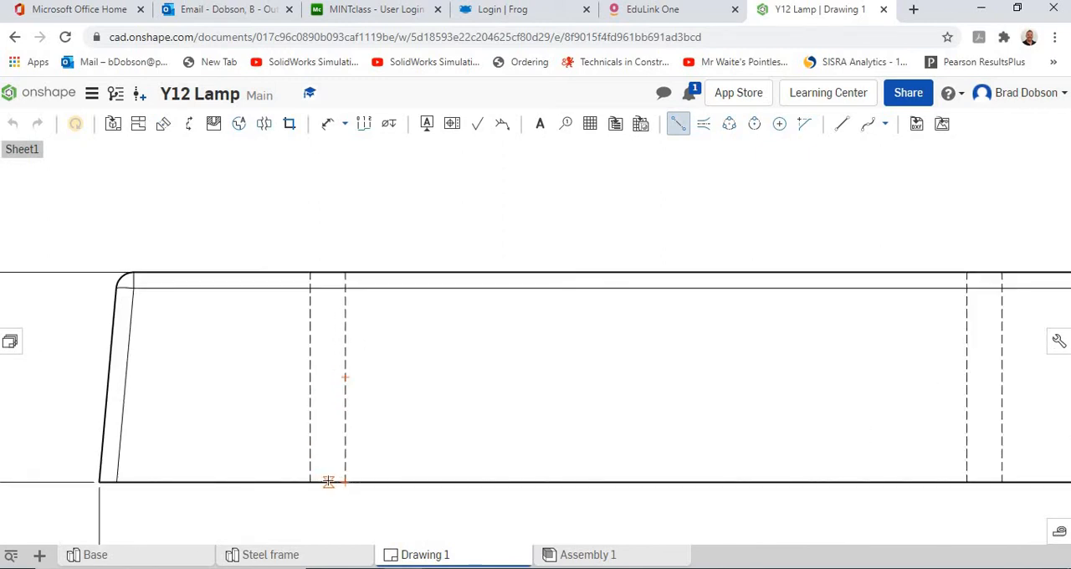
pyautogui.click(327, 481)
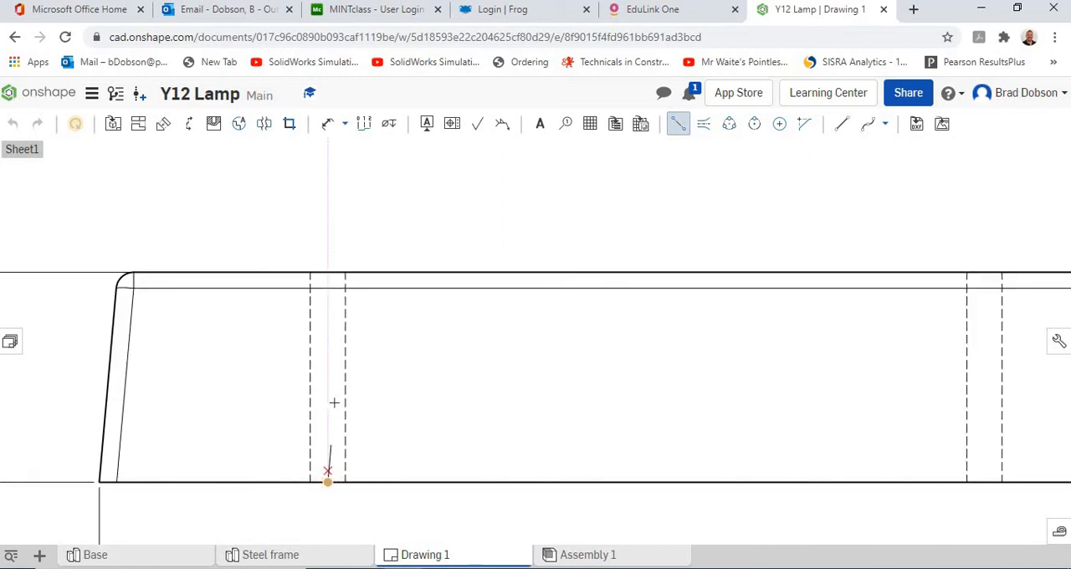
pyautogui.click(327, 271)
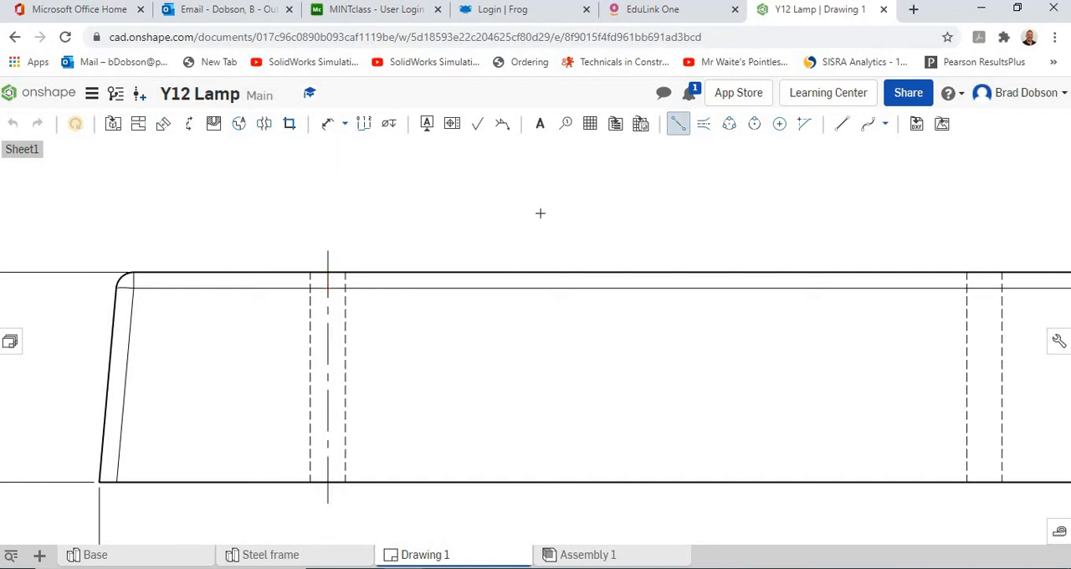
# Add a matching vertical centreline through the right hidden hole in the front view.
pyautogui.scroll(-2, 612, 305)
pyautogui.scroll(3, 840, 426)
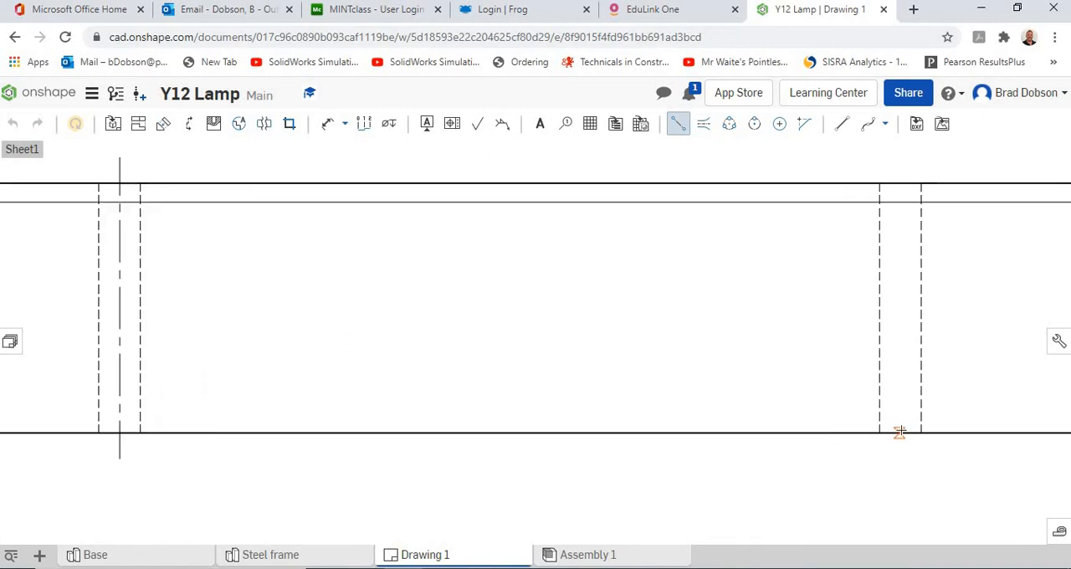
pyautogui.click(900, 433)
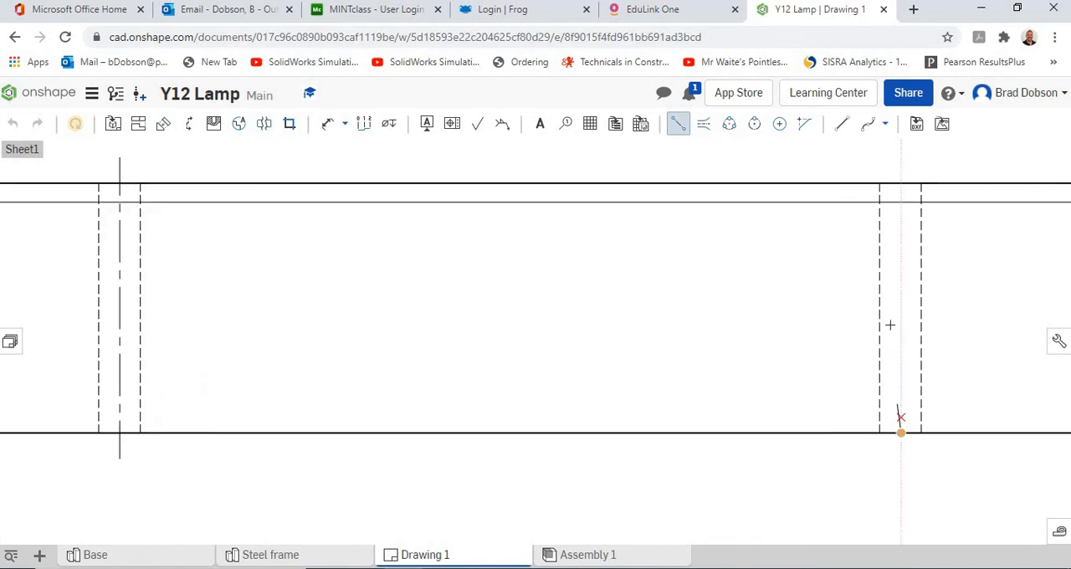
pyautogui.click(899, 183)
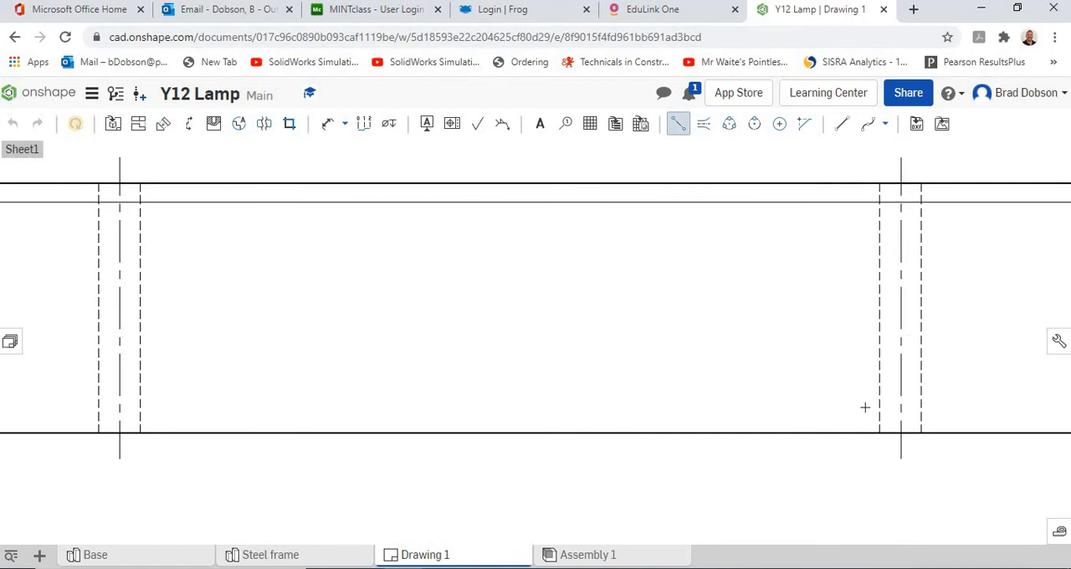
# Draw vertical centrelines through all three hidden holes in the end view, from the bottom edge to the top edge.
pyautogui.scroll(-3, 863, 407)
pyautogui.scroll(-2, 861, 409)
pyautogui.moveTo(688, 370)
pyautogui.mouseDown(button='middle')
pyautogui.moveTo(380, 347)
pyautogui.moveTo(130, 350)
pyautogui.mouseUp(button='middle')
pyautogui.scroll(3, 691, 402)
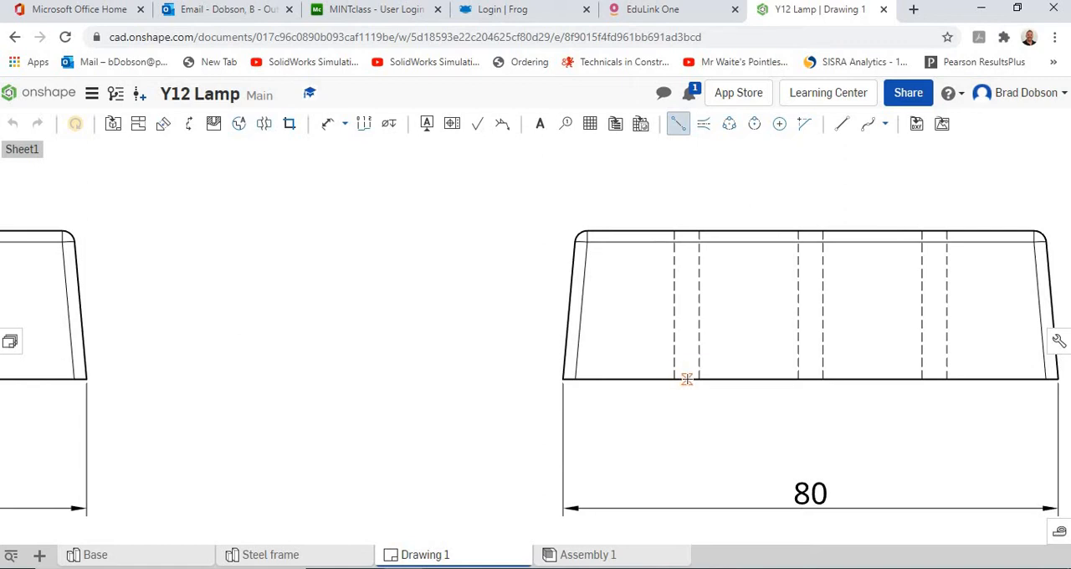
pyautogui.click(686, 379)
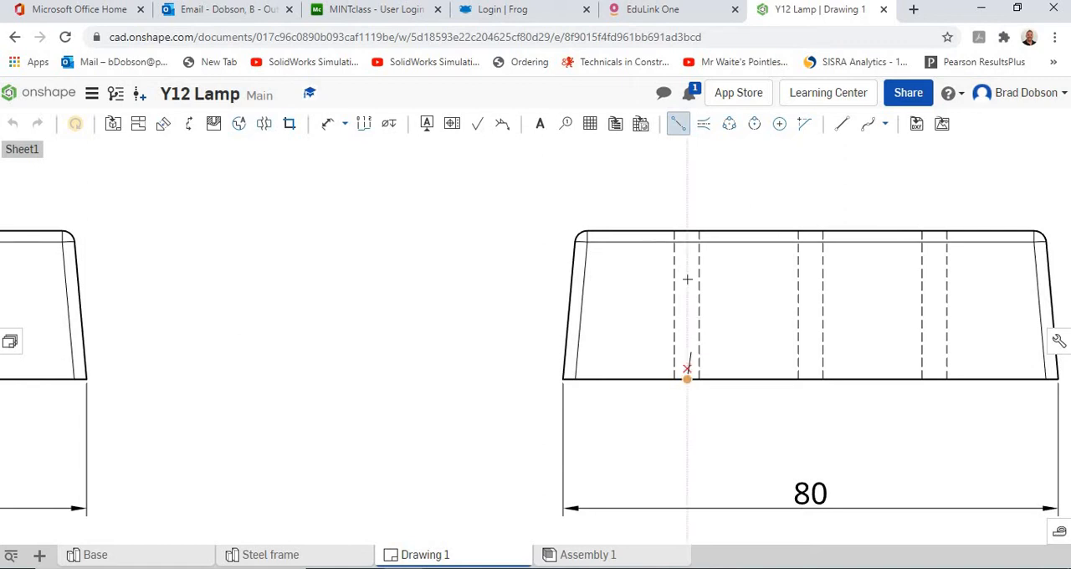
pyautogui.click(686, 220)
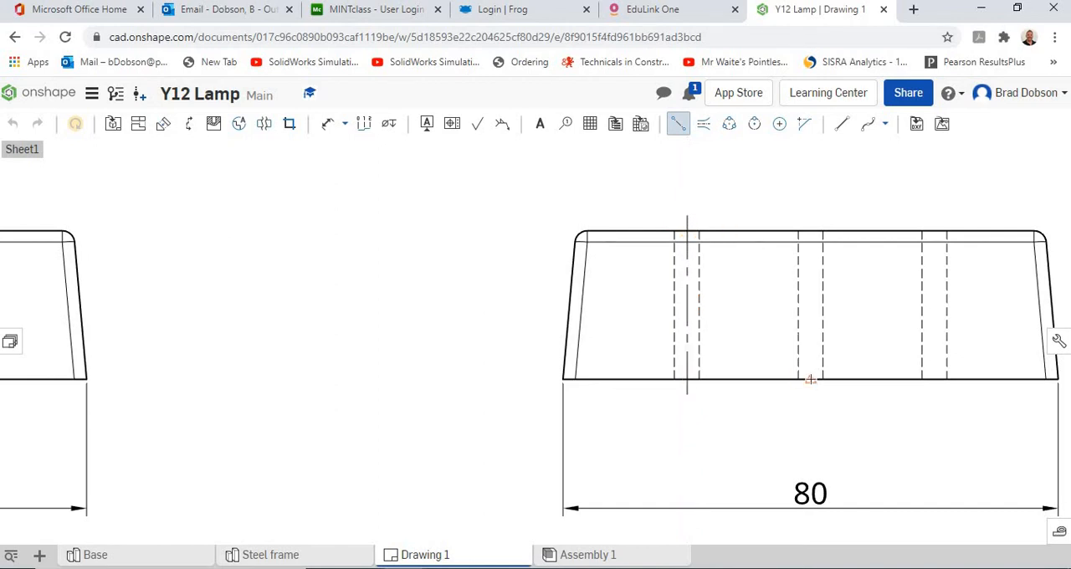
pyautogui.click(810, 379)
pyautogui.click(810, 231)
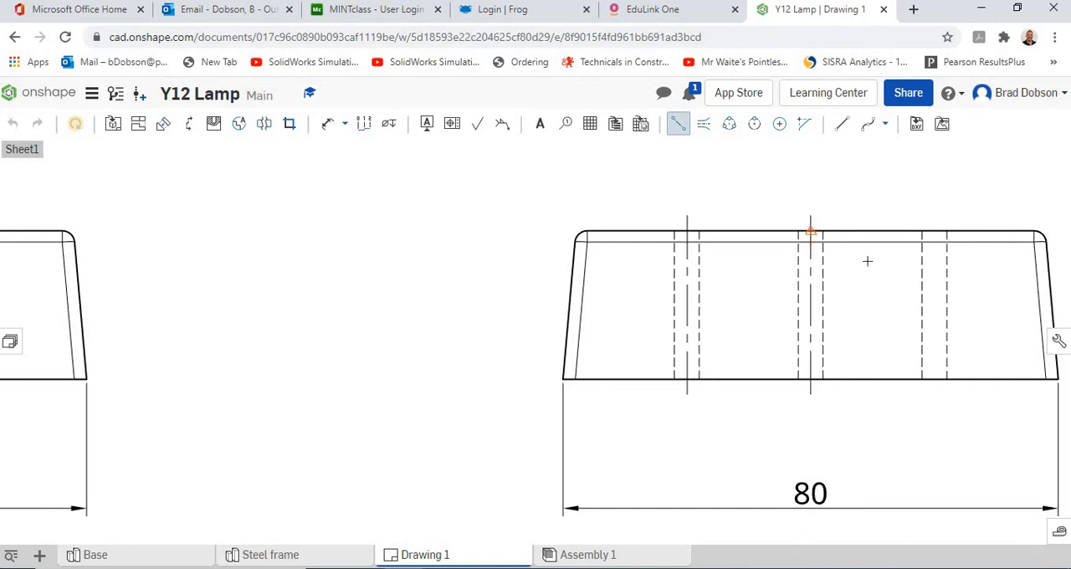
pyautogui.click(934, 378)
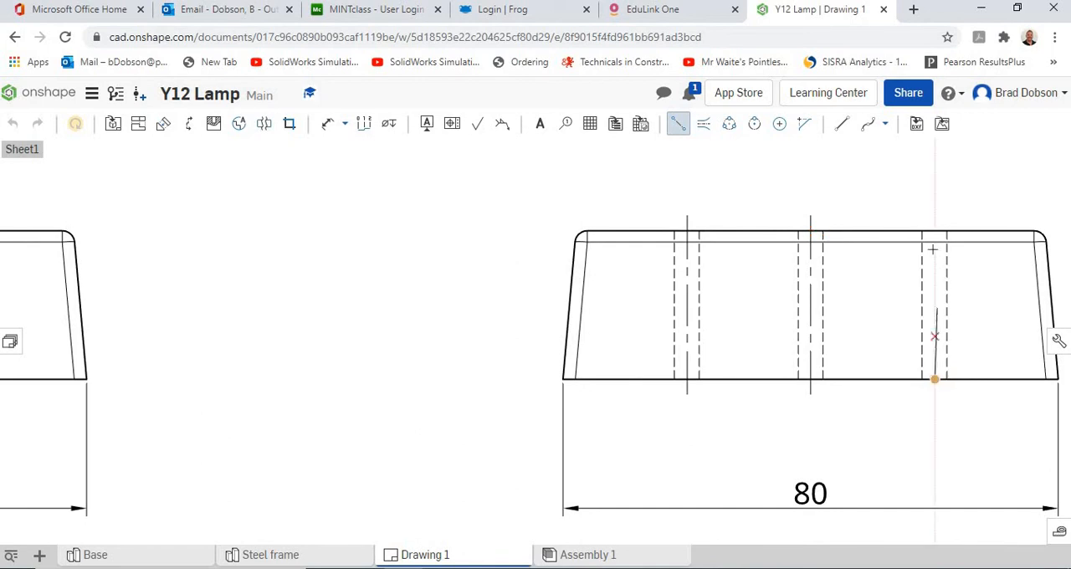
pyautogui.click(934, 231)
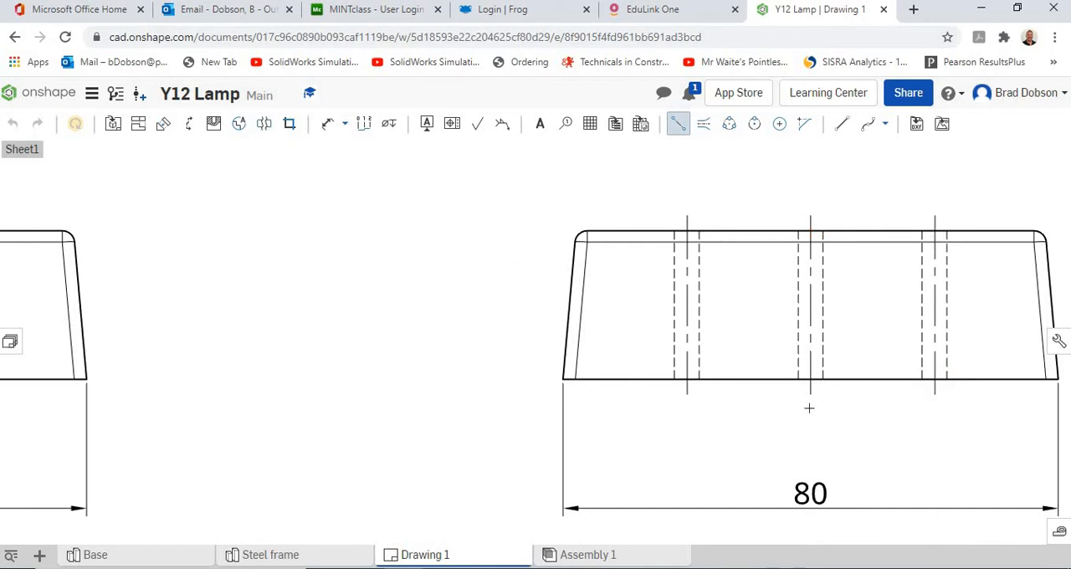
# Dimension the horizontal spacing between the left hole and the lower-right hole in the plan view, placing it below the view.
pyautogui.scroll(-5, 809, 407)
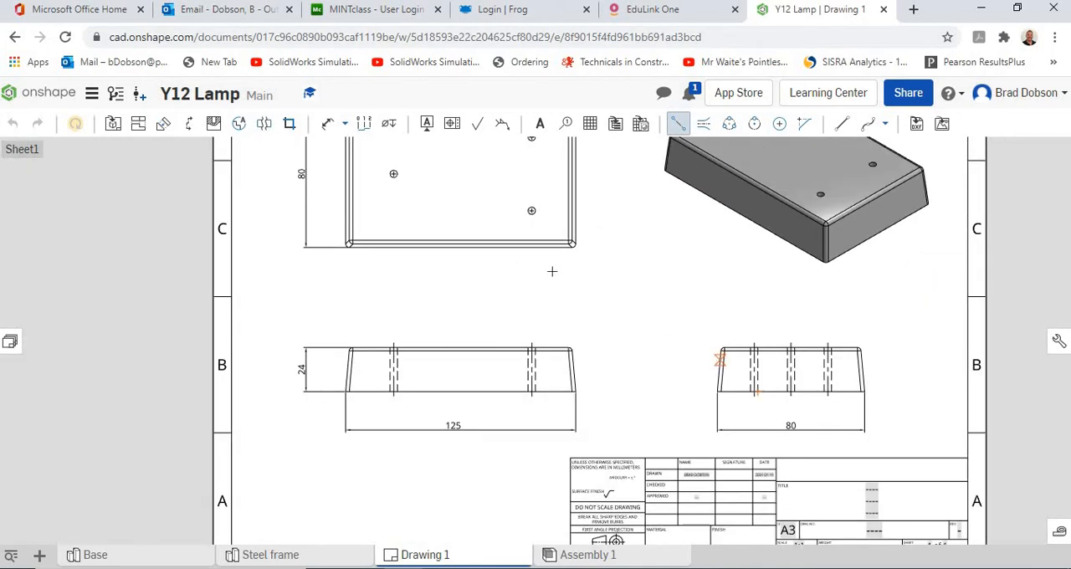
pyautogui.moveTo(624, 296); pyautogui.dragTo(668, 362, button='middle')
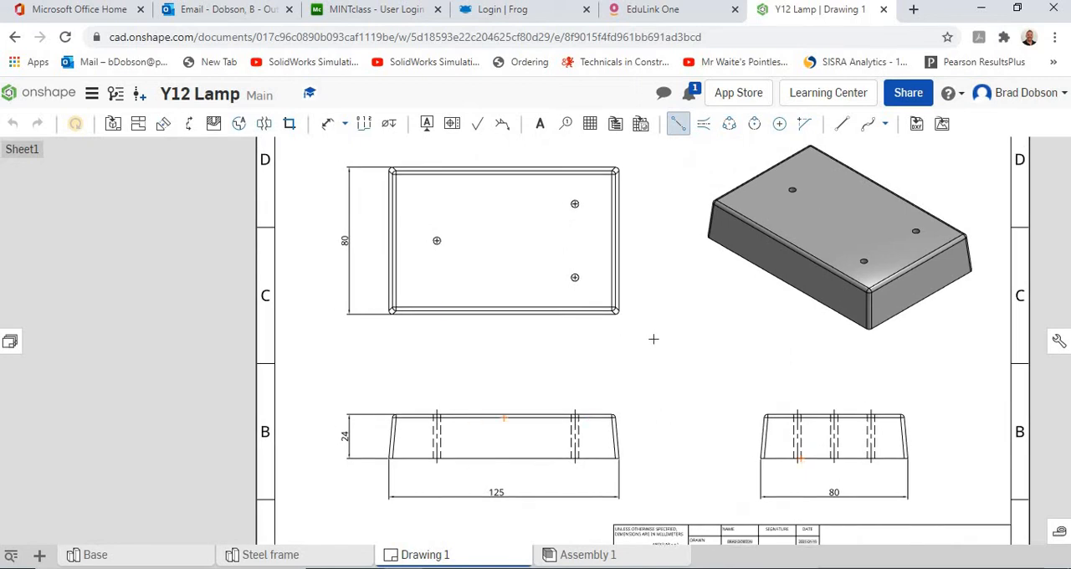
pyautogui.click(329, 127)
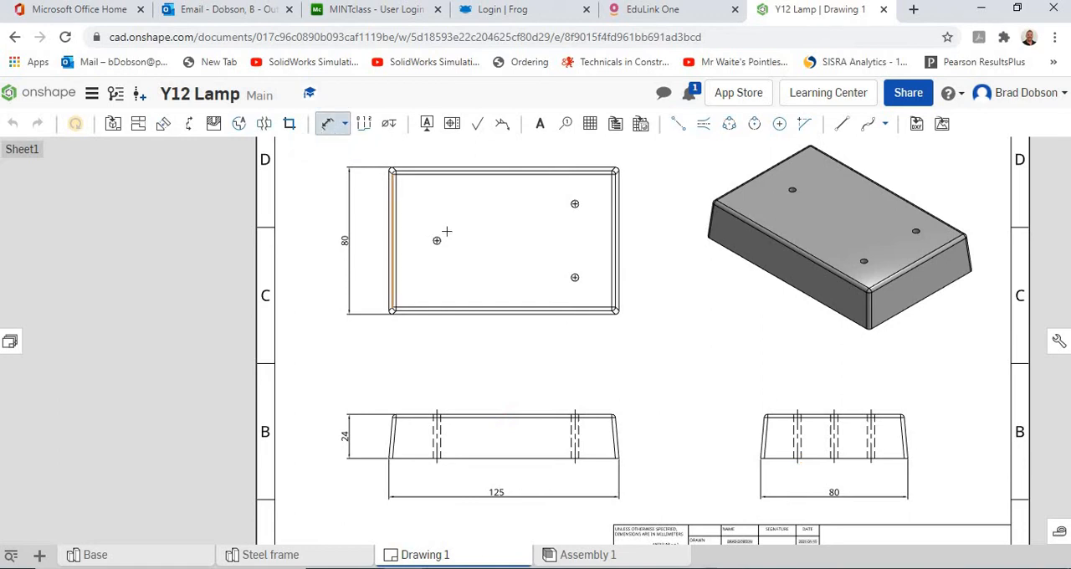
pyautogui.scroll(-2, 441, 236)
pyautogui.scroll(3, 438, 242)
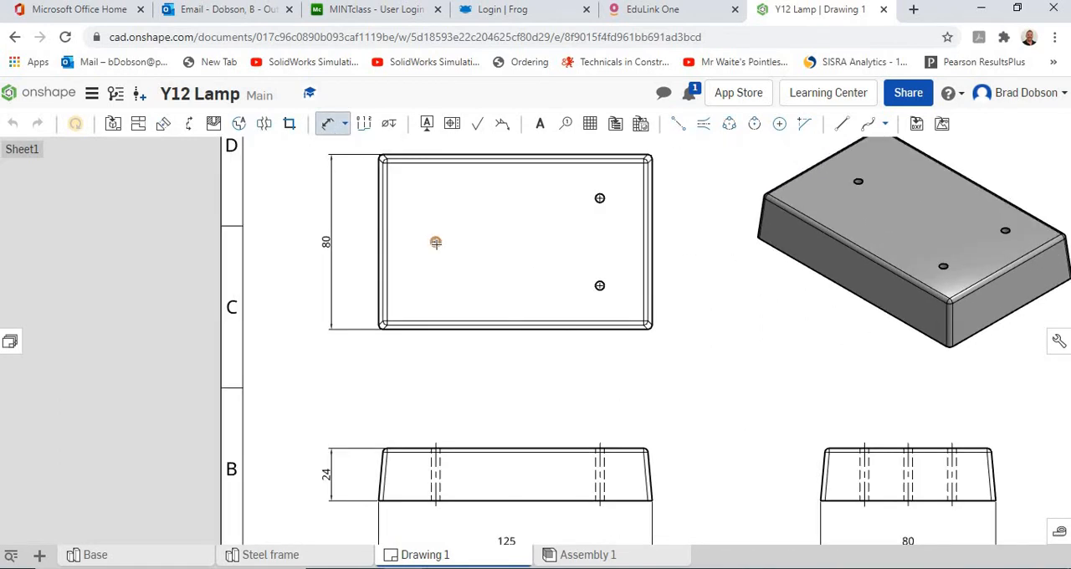
pyautogui.scroll(3, 460, 253)
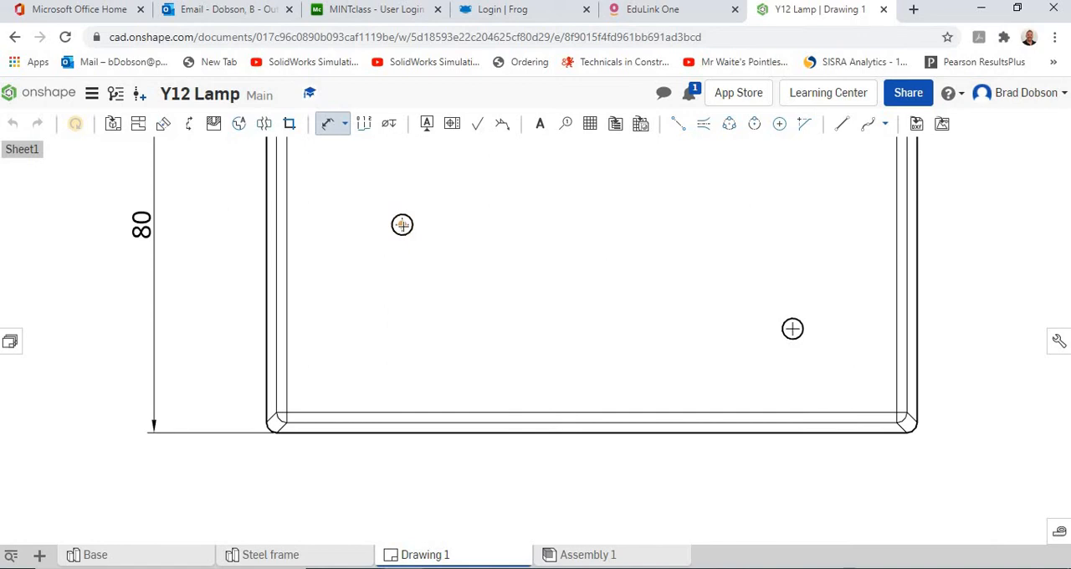
pyautogui.click(793, 329)
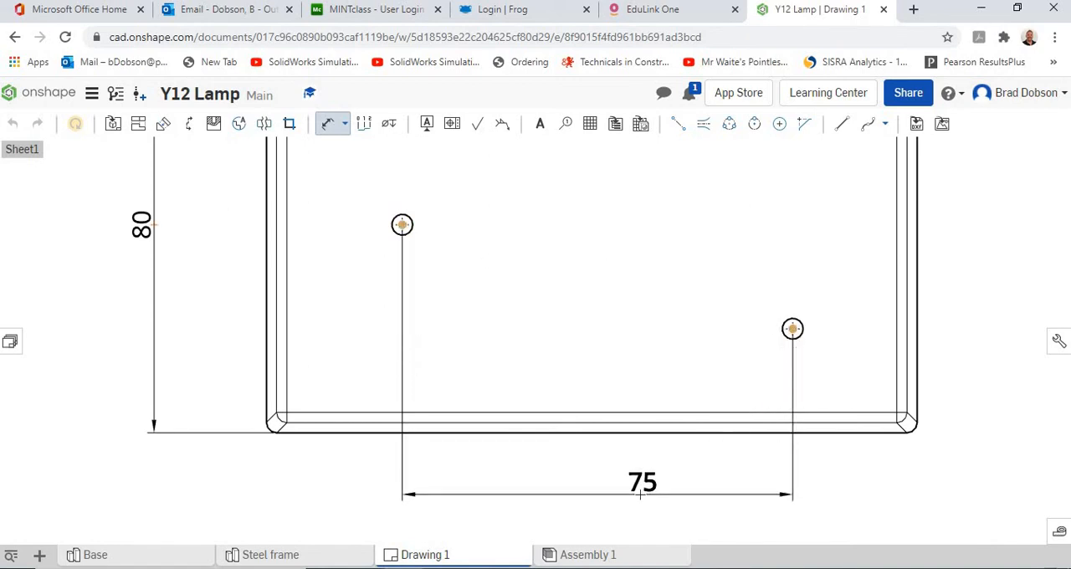
pyautogui.scroll(-3, 637, 490)
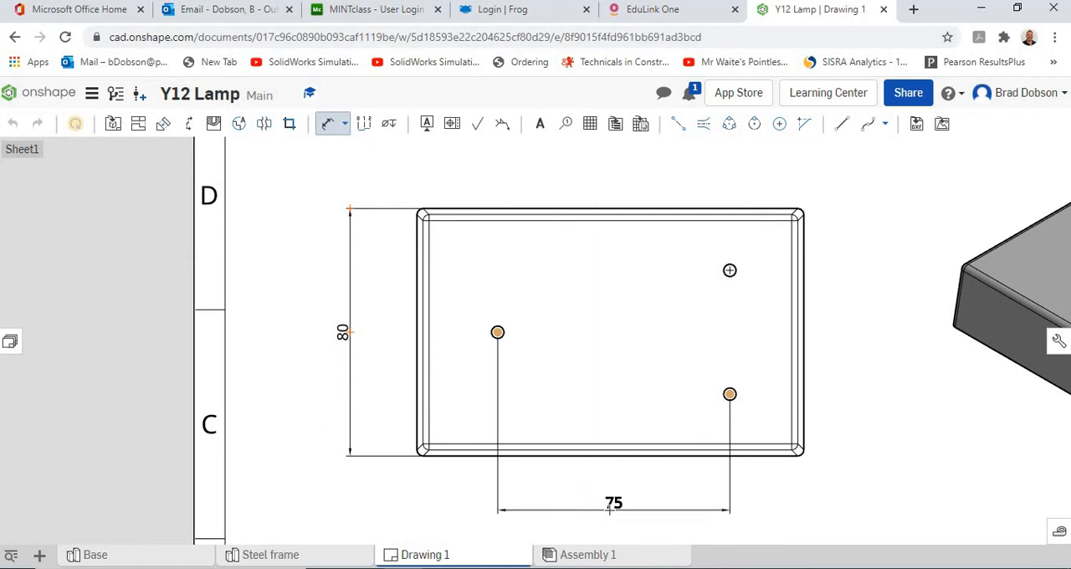
pyautogui.click(610, 506)
# Dimension the vertical spacing between the two right-hand holes in the plan view, placing it to the right of the view.
pyautogui.scroll(1, 742, 297)
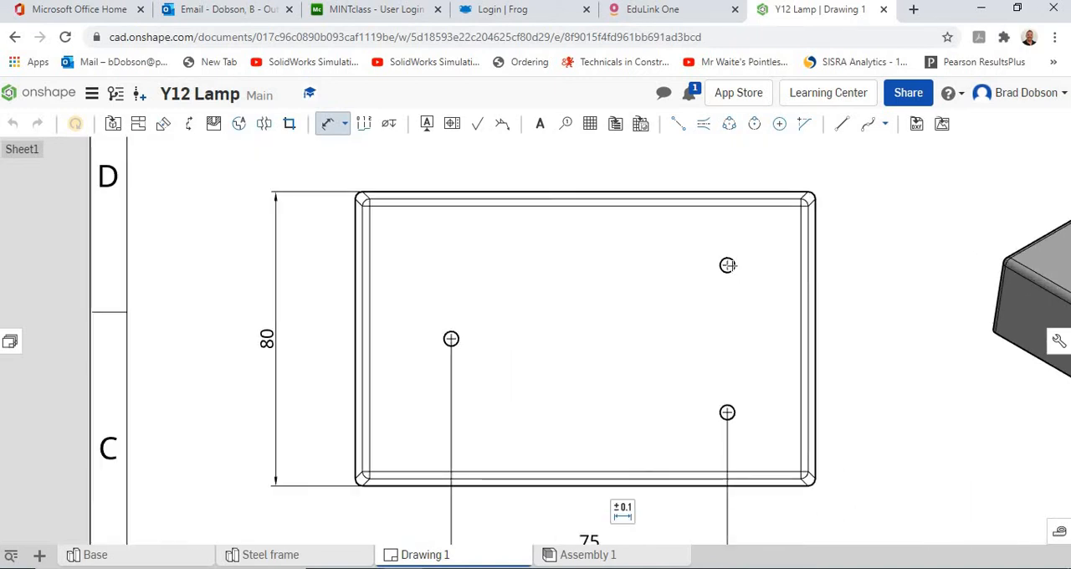
pyautogui.click(727, 266)
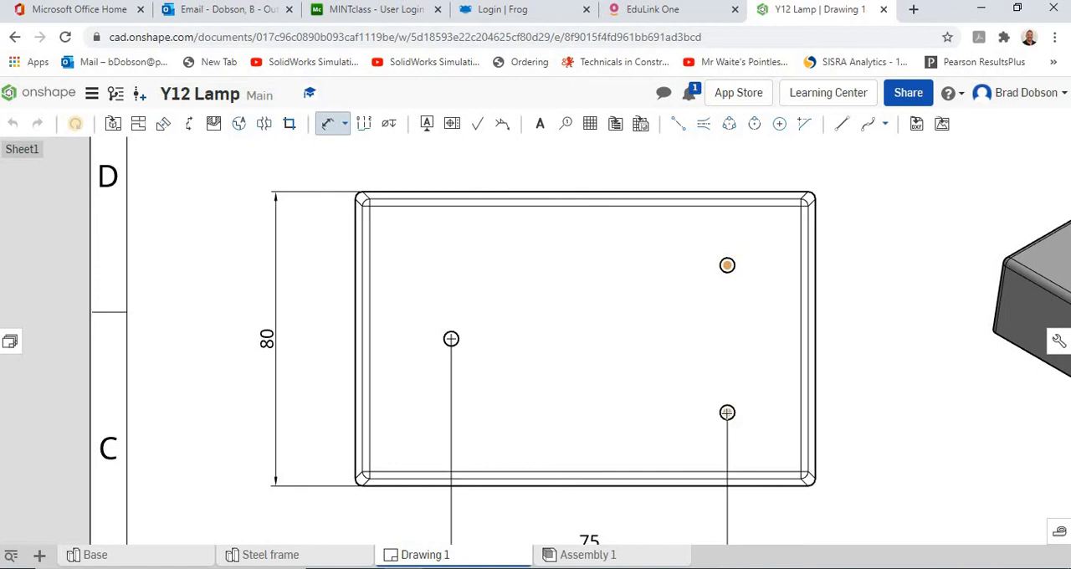
pyautogui.click(727, 412)
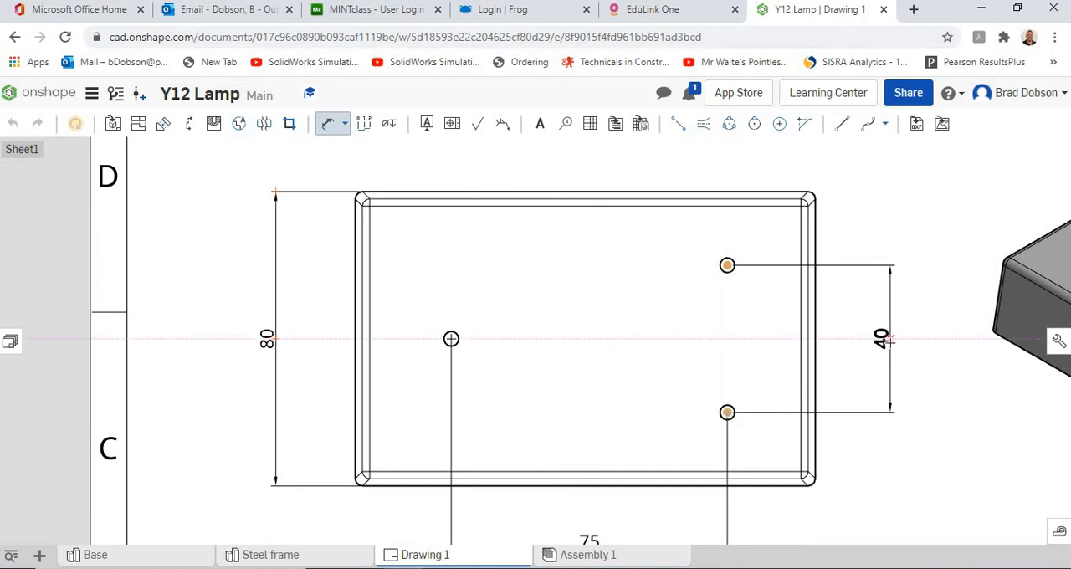
pyautogui.click(889, 339)
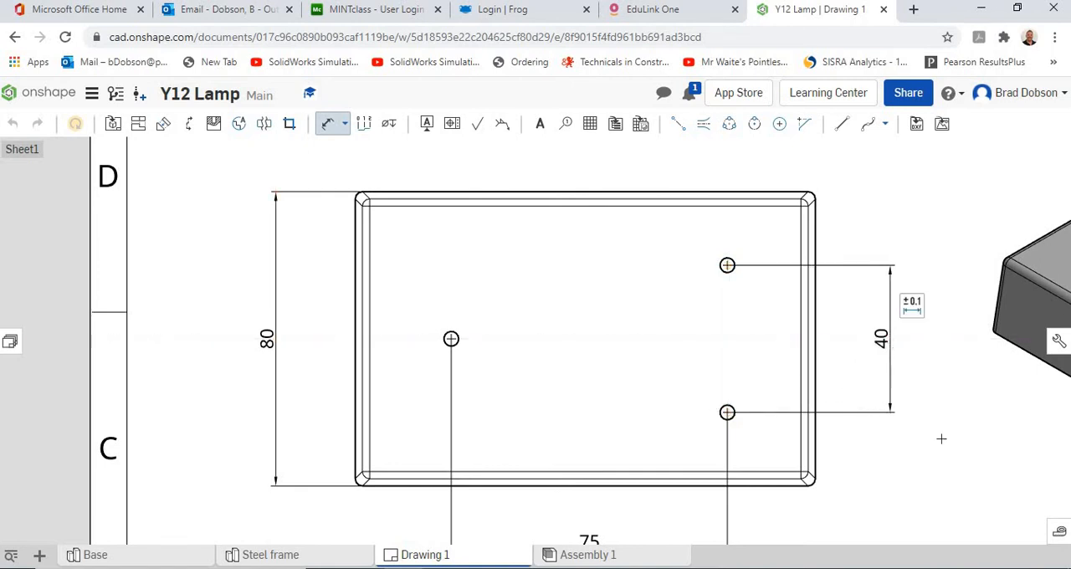
# Dimension the left hole's centre from the plan view's lower outer edge, placing it between the view and the overall depth dimension.
pyautogui.scroll(-3, 941, 438)
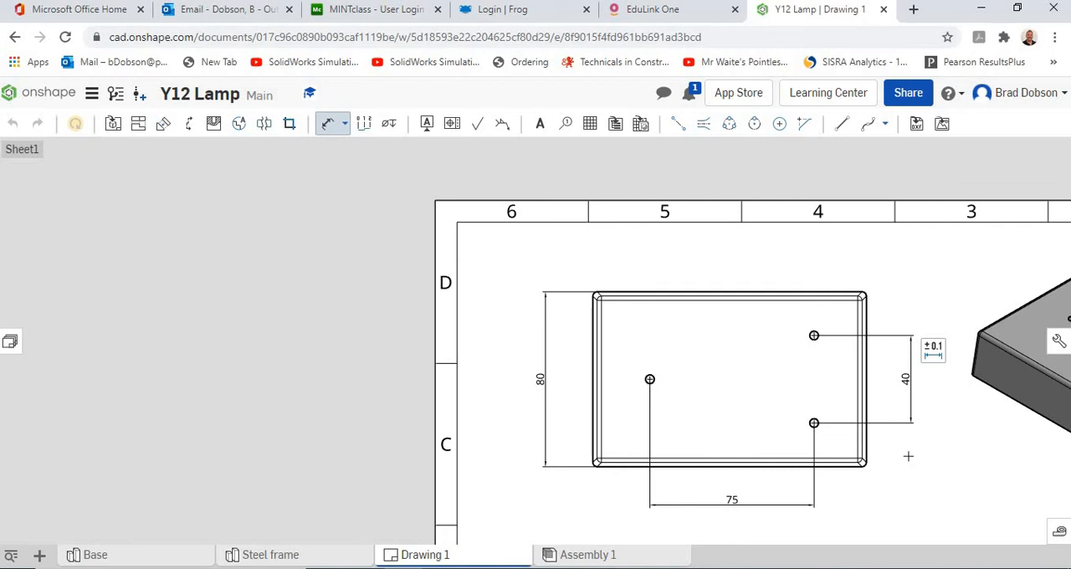
pyautogui.moveTo(908, 456)
pyautogui.mouseDown(button='middle')
pyautogui.moveTo(838, 407)
pyautogui.moveTo(694, 365)
pyautogui.moveTo(646, 325)
pyautogui.mouseUp(button='middle')
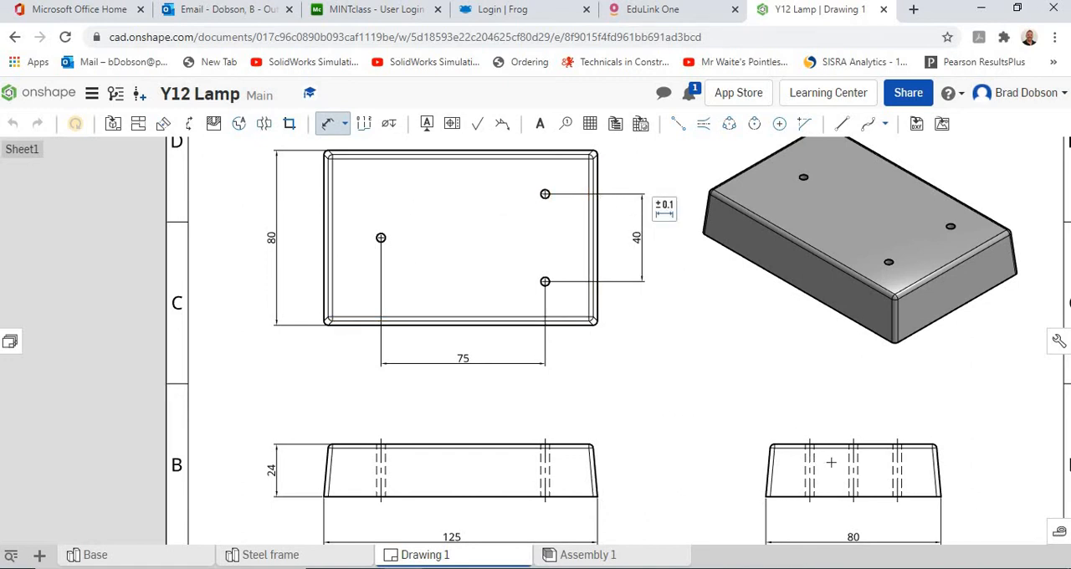
pyautogui.scroll(-3, 855, 480)
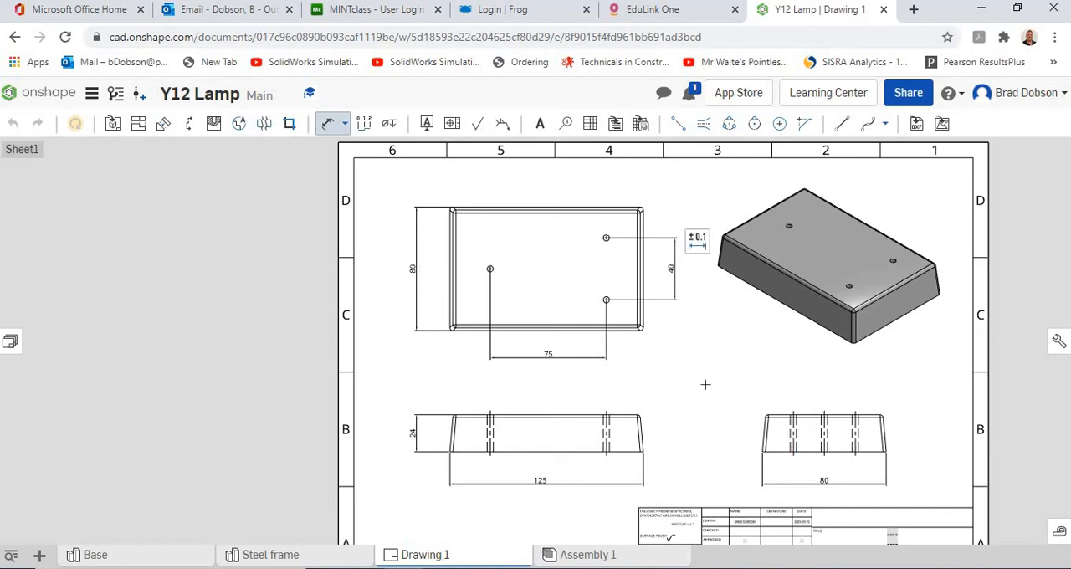
pyautogui.scroll(-1, 511, 268)
pyautogui.scroll(5, 510, 268)
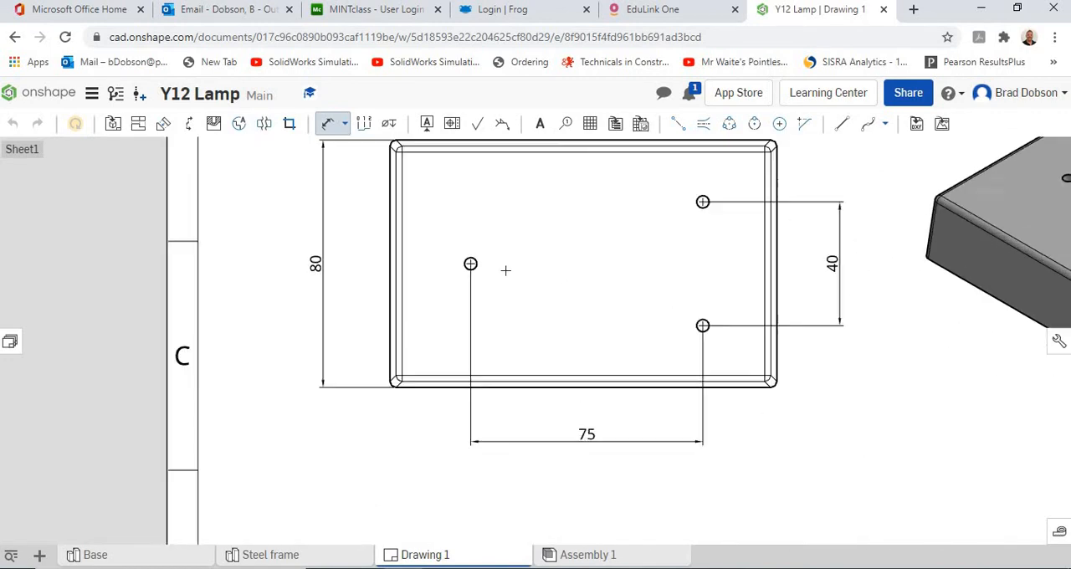
pyautogui.scroll(2, 572, 340)
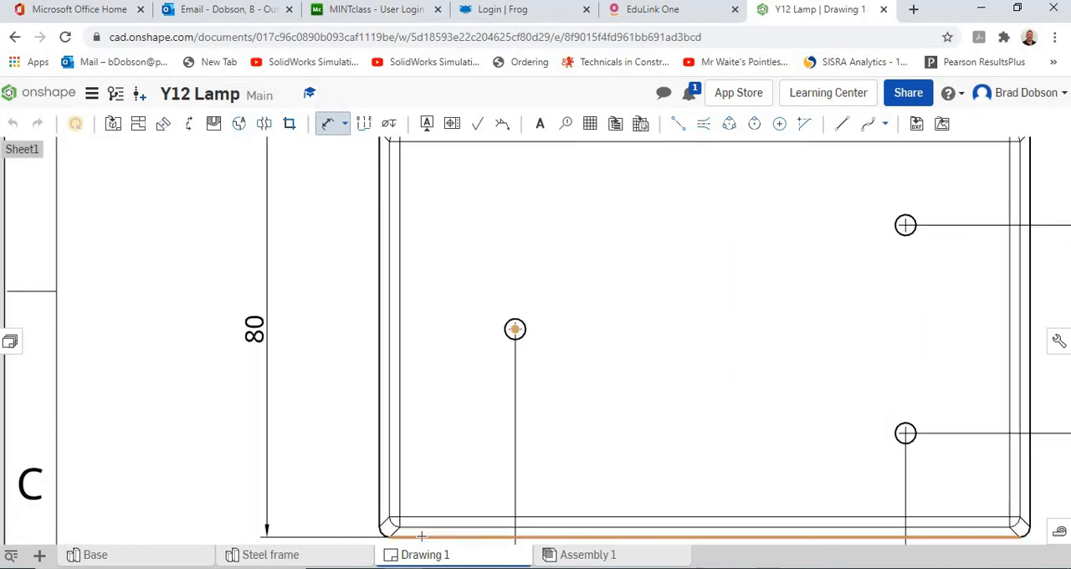
pyautogui.click(401, 514)
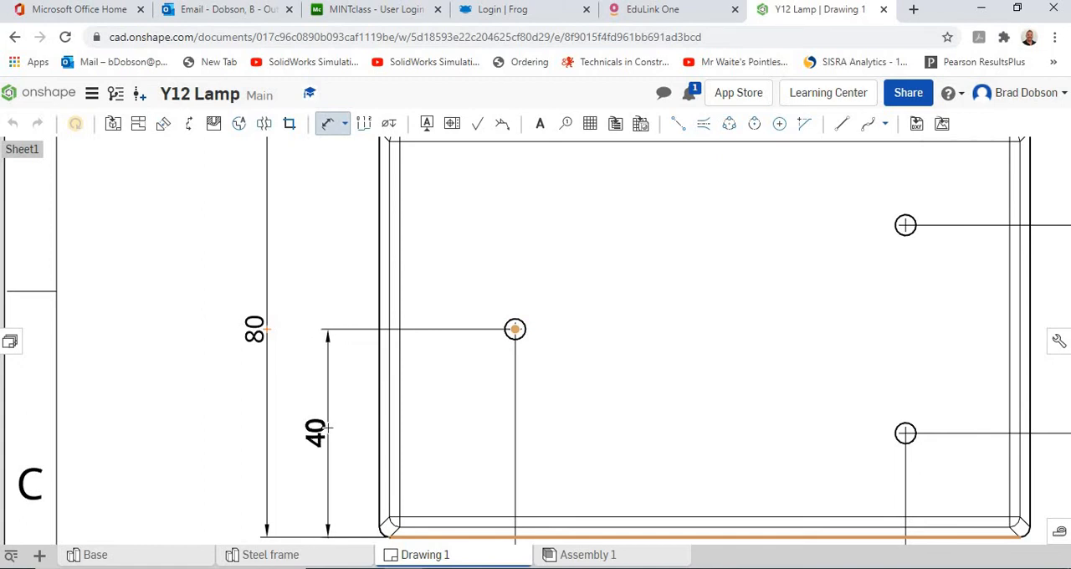
pyautogui.click(325, 434)
pyautogui.scroll(-4, 688, 339)
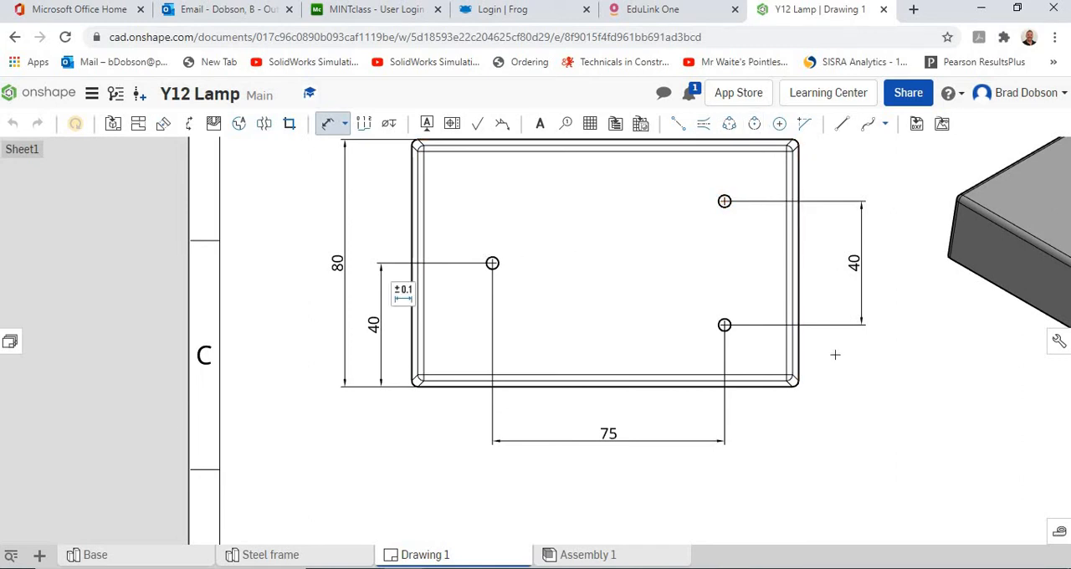
pyautogui.scroll(-3, 834, 354)
pyautogui.moveTo(649, 310)
pyautogui.mouseDown(button='middle')
pyautogui.moveTo(627, 299)
pyautogui.moveTo(660, 345)
pyautogui.mouseUp(button='middle')
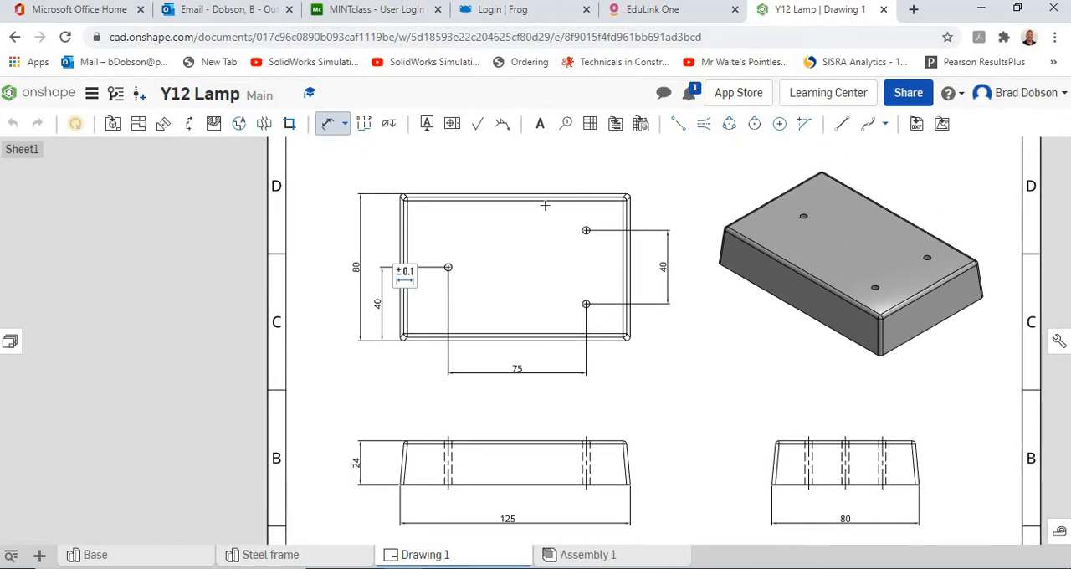
# Add a diameter dimension to the left hole in the plan view, placing it above and to the right of the hole.
pyautogui.click(346, 126)
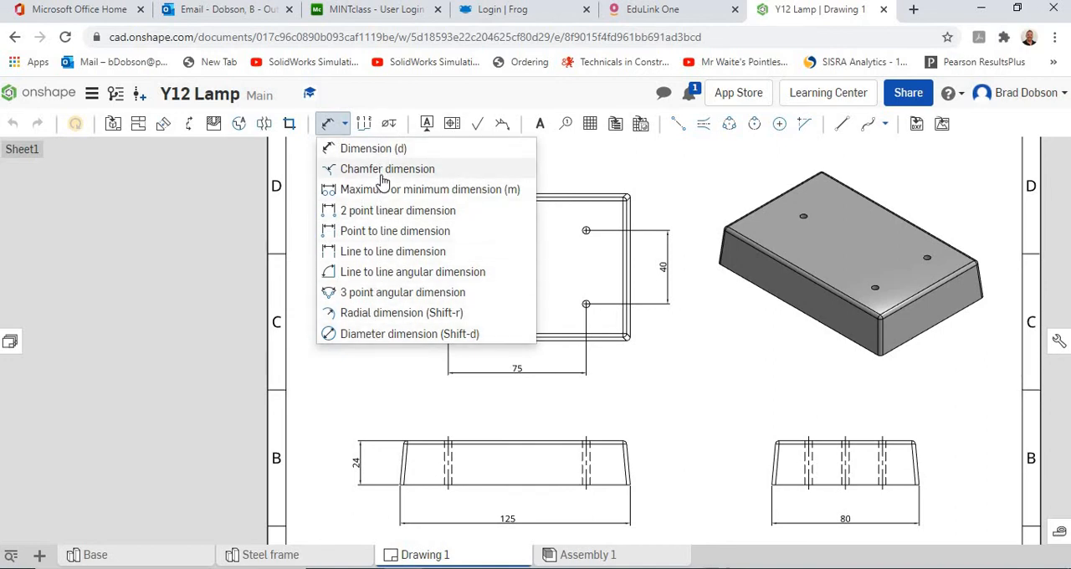
pyautogui.click(366, 334)
pyautogui.scroll(-1, 464, 266)
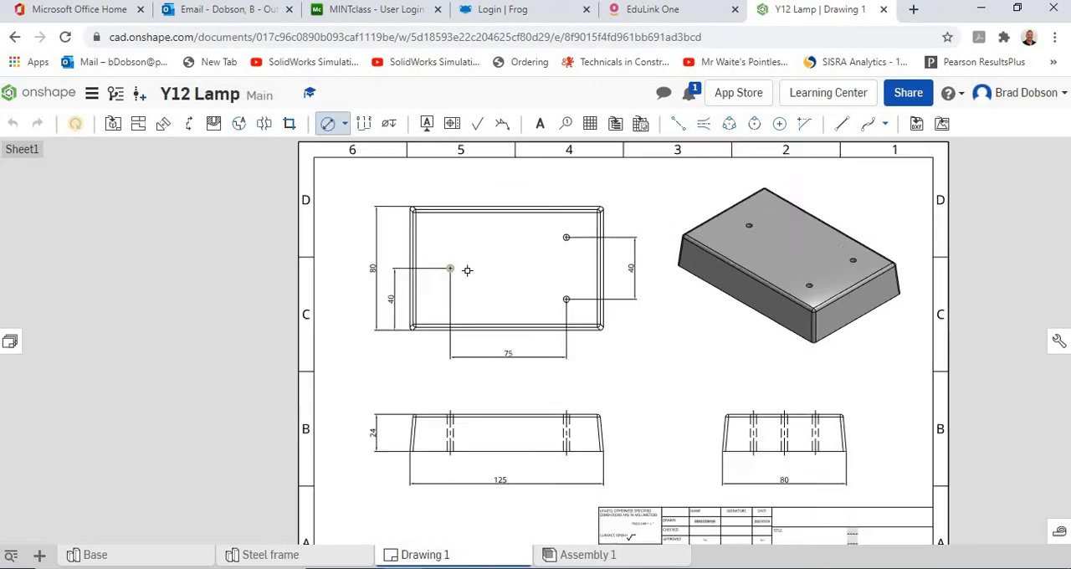
pyautogui.scroll(3, 464, 262)
pyautogui.scroll(3, 465, 263)
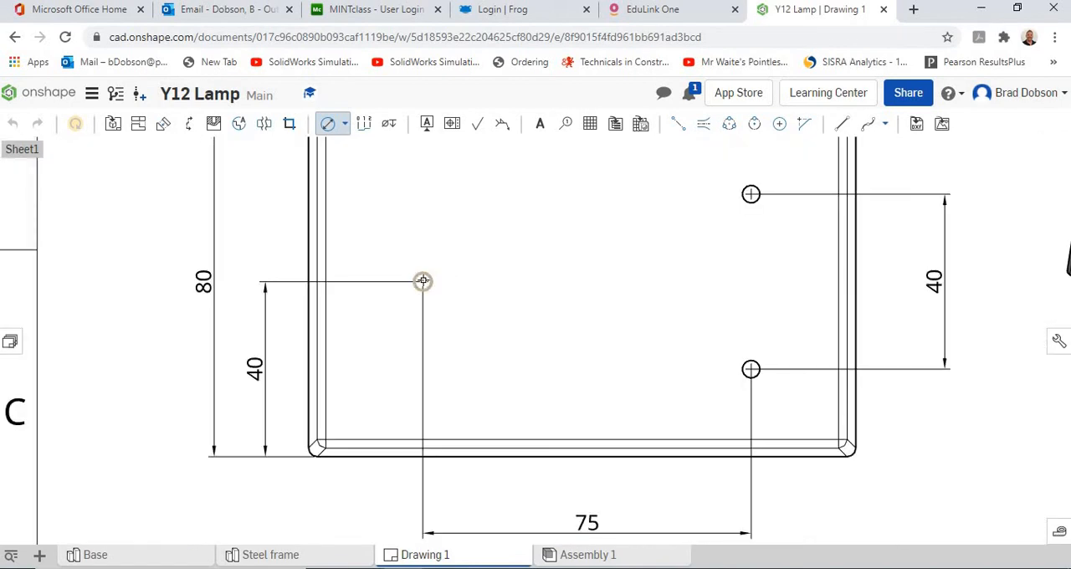
pyautogui.click(432, 274)
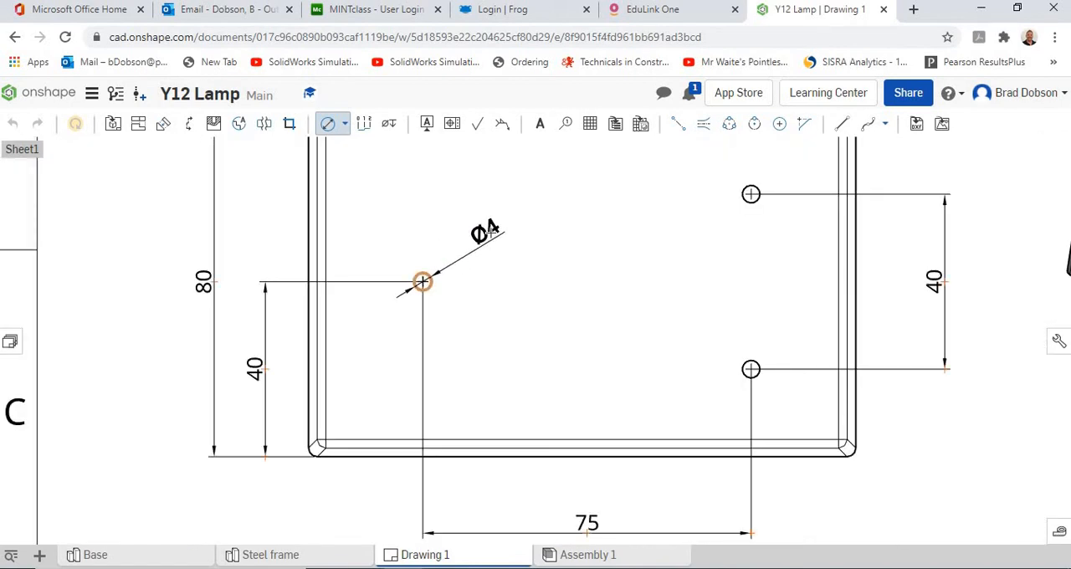
pyautogui.click(474, 237)
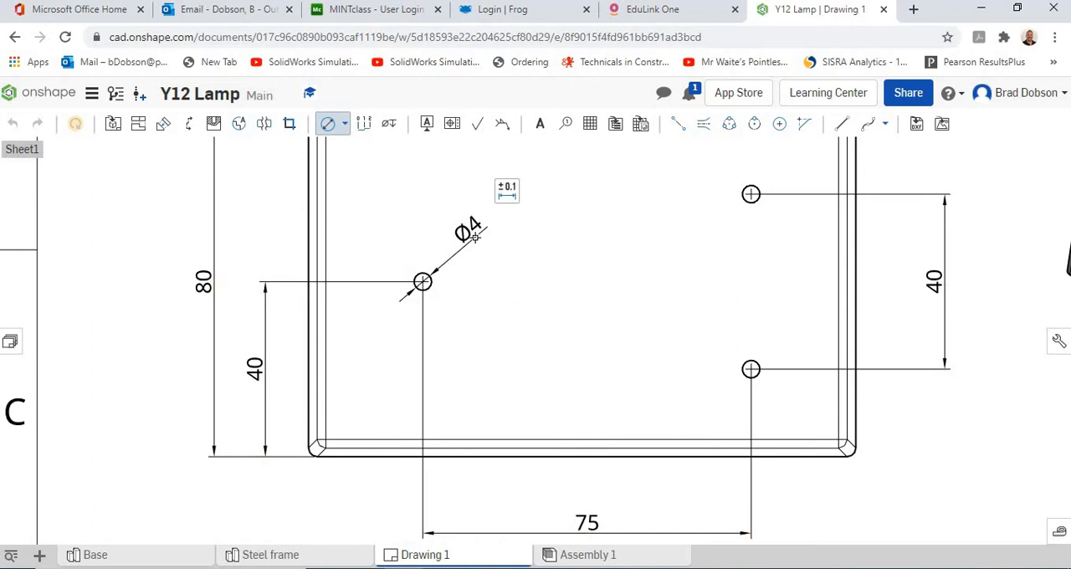
# Add a radial dimension to the lower-right hole in the plan view, placing it up and to the left of the hole.
pyautogui.click(345, 125)
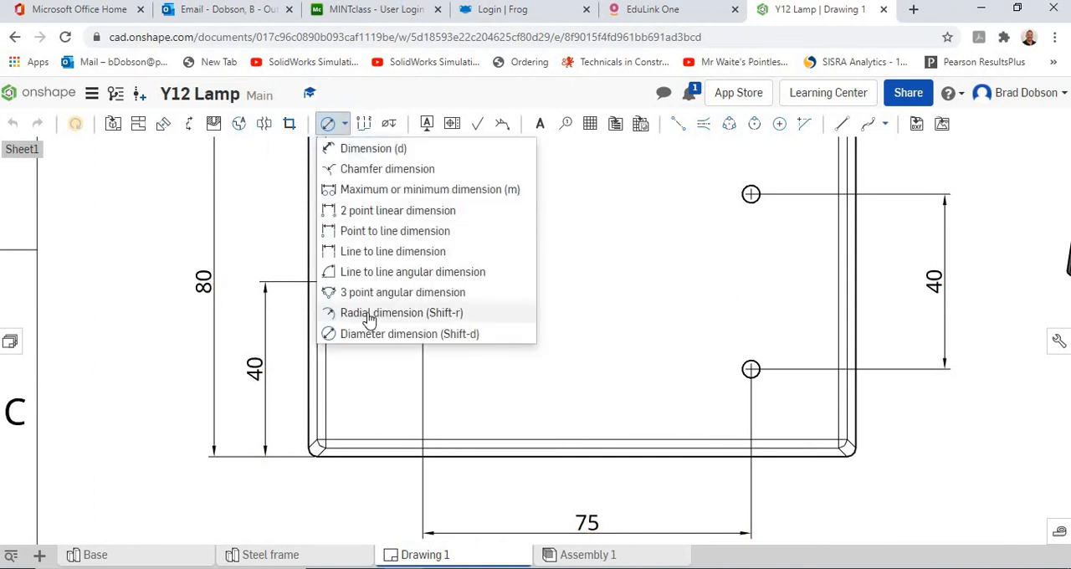
pyautogui.click(370, 318)
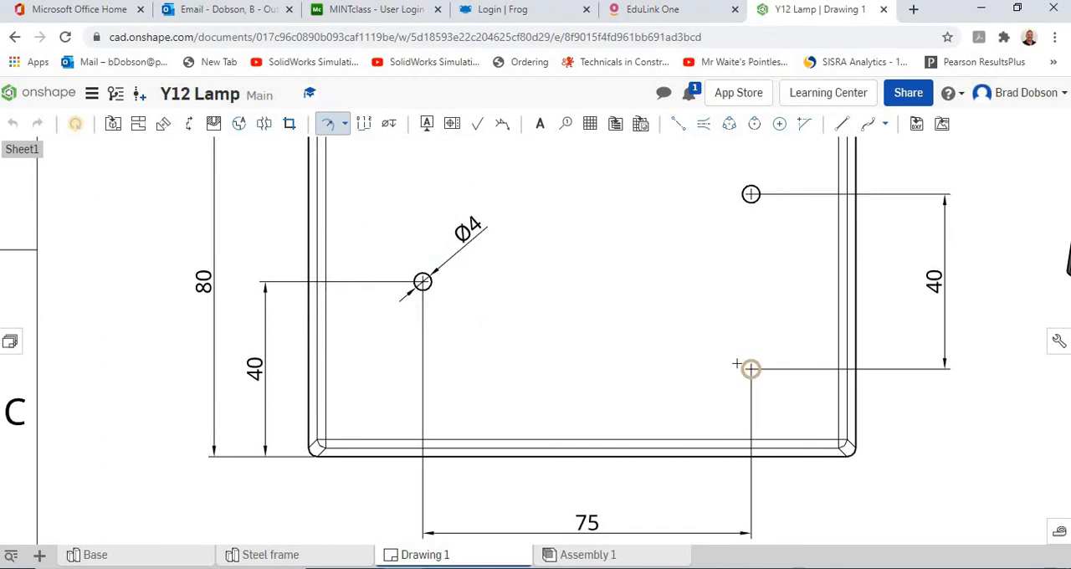
pyautogui.click(737, 364)
pyautogui.click(678, 315)
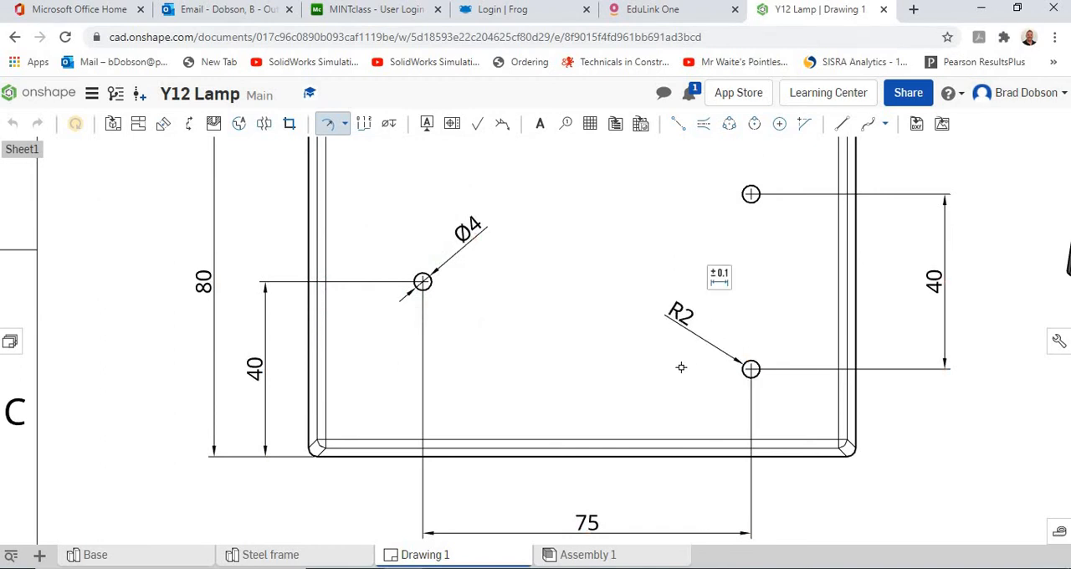
pyautogui.scroll(-3, 681, 367)
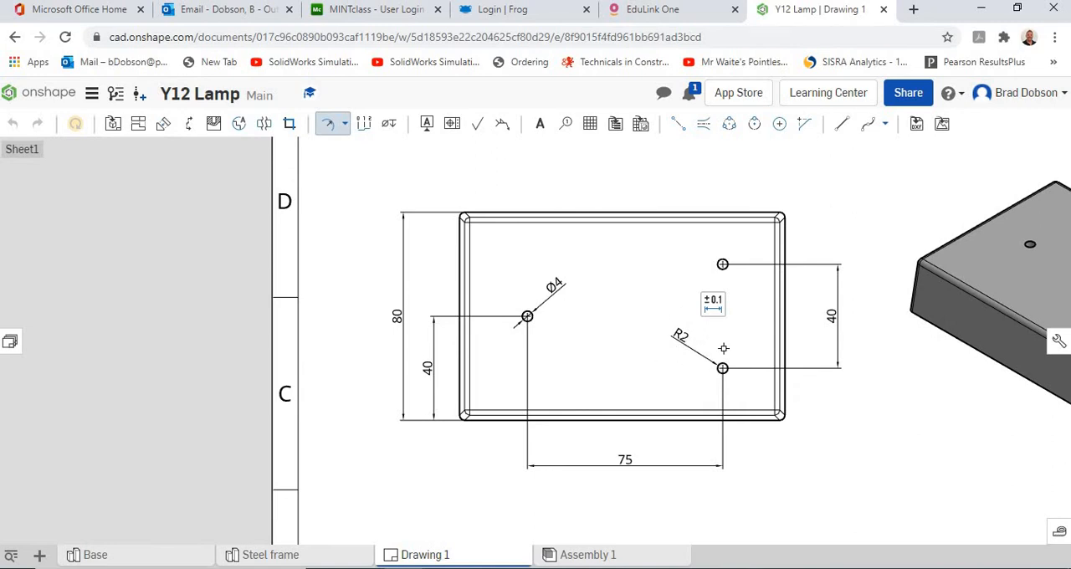
pyautogui.click(339, 130)
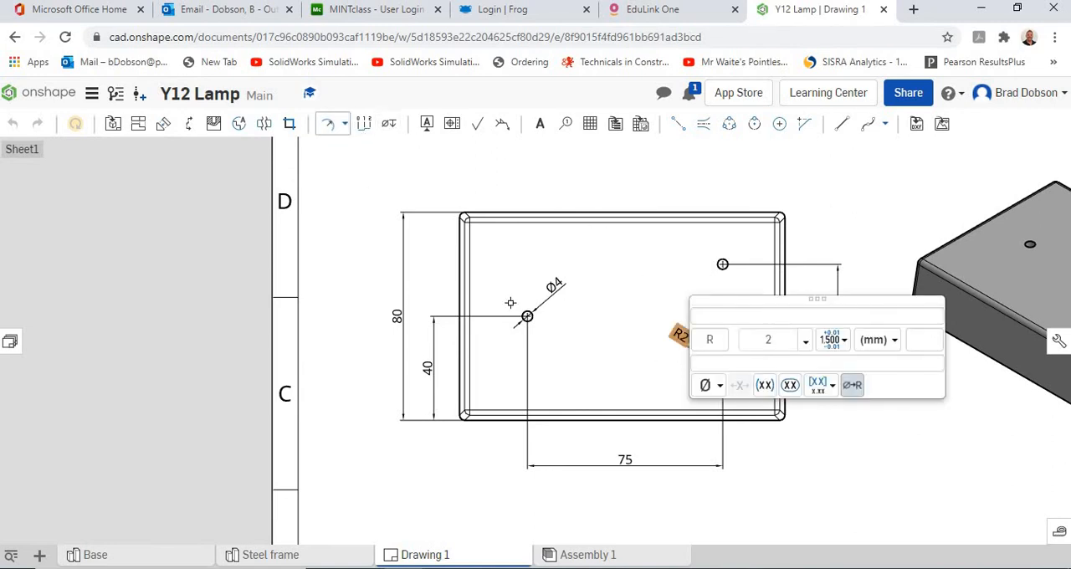
pyautogui.click(769, 521)
pyautogui.scroll(-3, 715, 373)
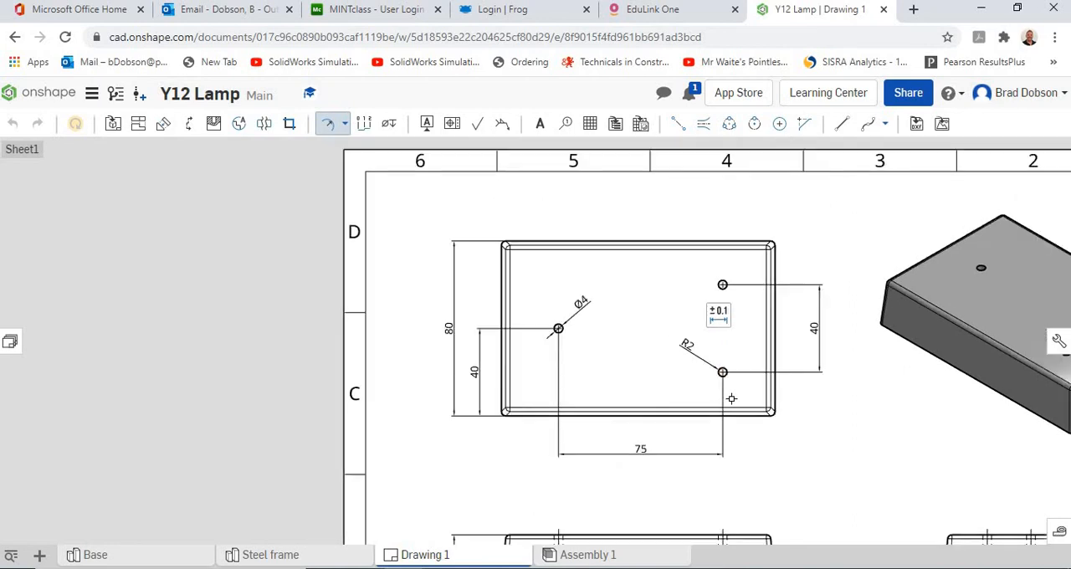
pyautogui.scroll(4, 815, 446)
pyautogui.scroll(1, 781, 422)
pyautogui.moveTo(782, 422)
pyautogui.mouseDown(button='middle')
pyautogui.moveTo(779, 459)
pyautogui.moveTo(801, 516)
pyautogui.mouseUp(button='middle')
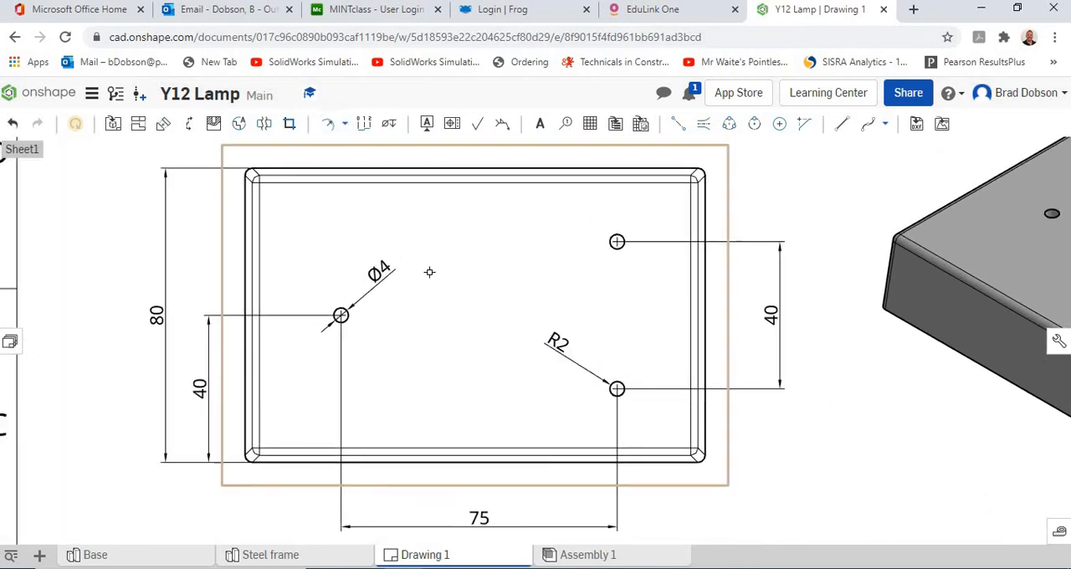
pyautogui.scroll(-1, 759, 464)
pyautogui.scroll(-1, 757, 462)
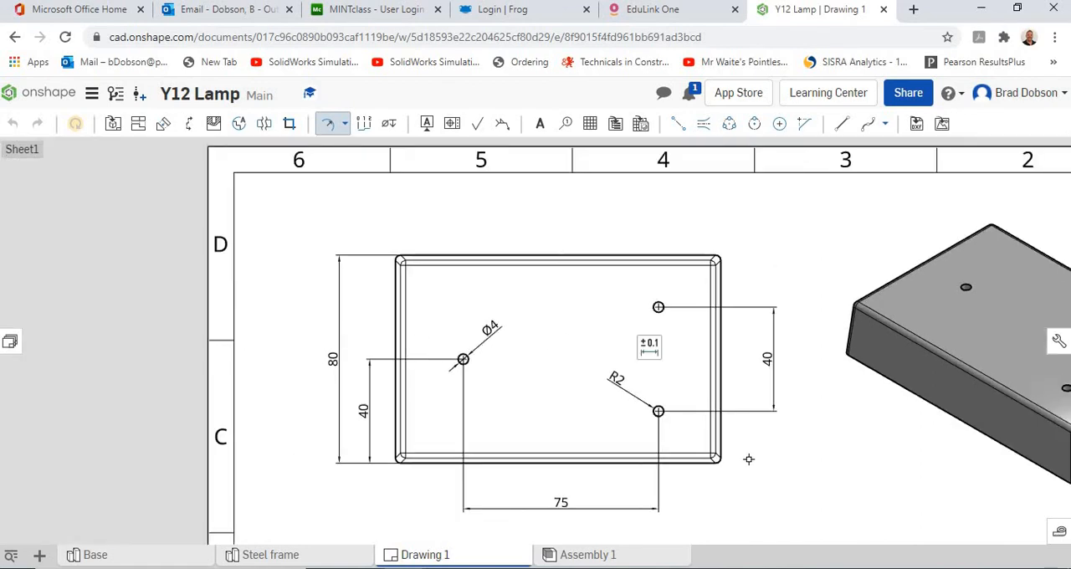
# Leave the radial dimension command and delete the radius dimension from the plan view's lower-right hole.
pyautogui.click(326, 127)
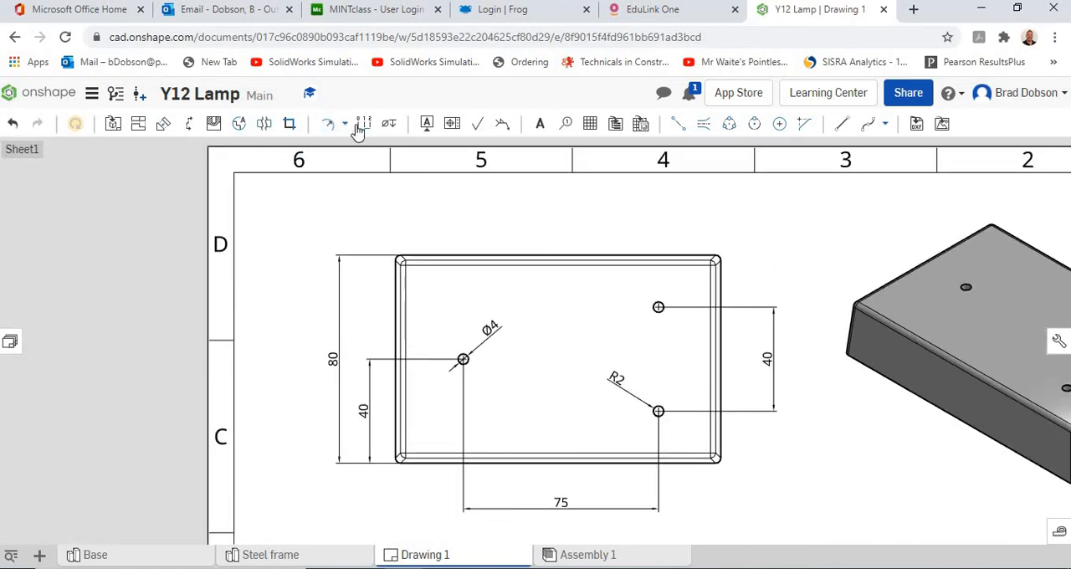
pyautogui.click(623, 387)
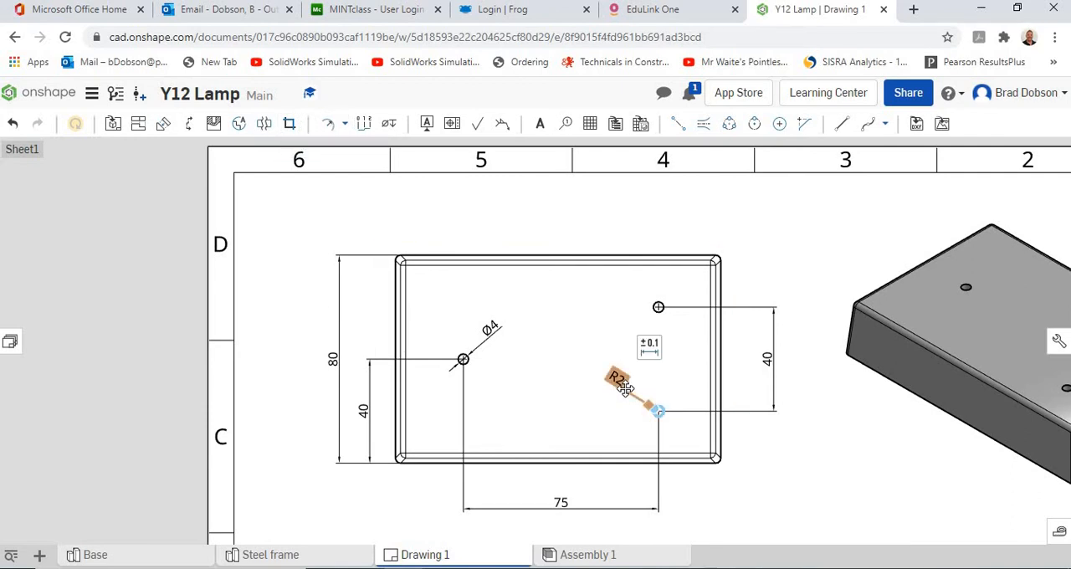
pyautogui.press('Delete')
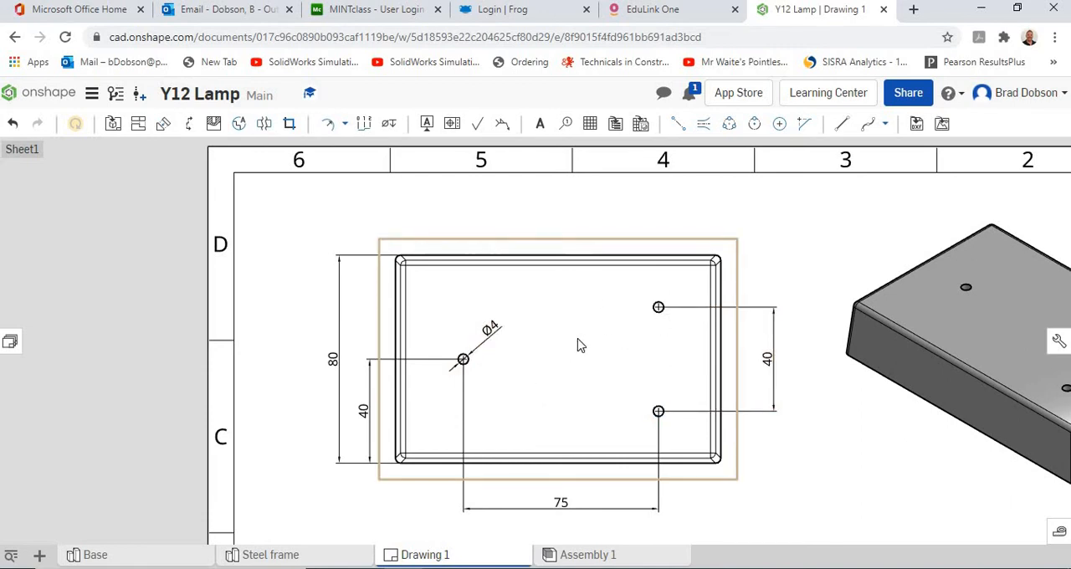
# Add a radial dimension to the rounded upper-right corner of the front view, placing it outside the view, above and to the right.
pyautogui.scroll(-2, 577, 338)
pyautogui.moveTo(703, 396); pyautogui.dragTo(647, 280, button='middle')
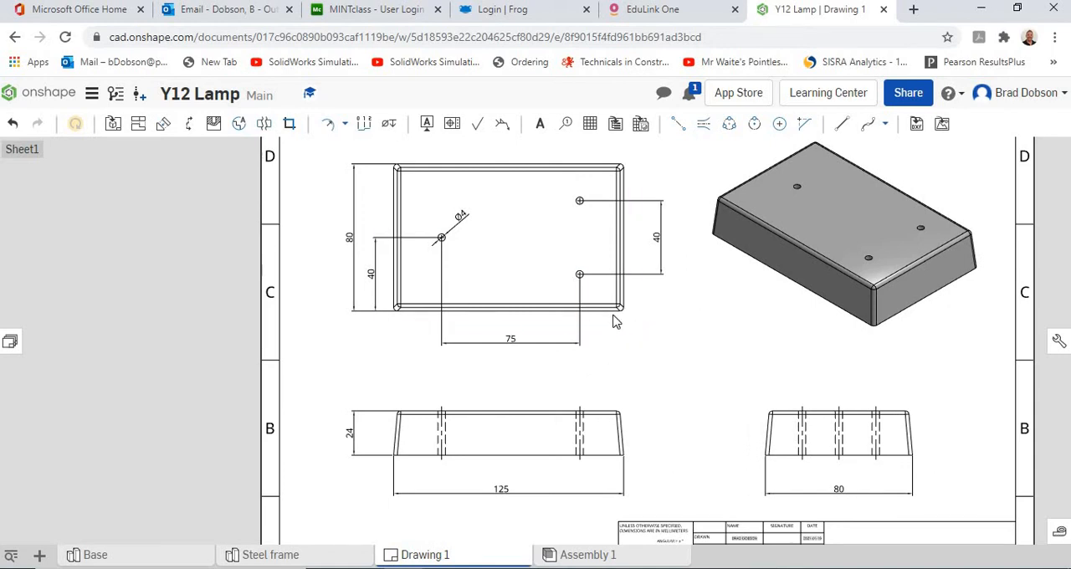
pyautogui.click(334, 130)
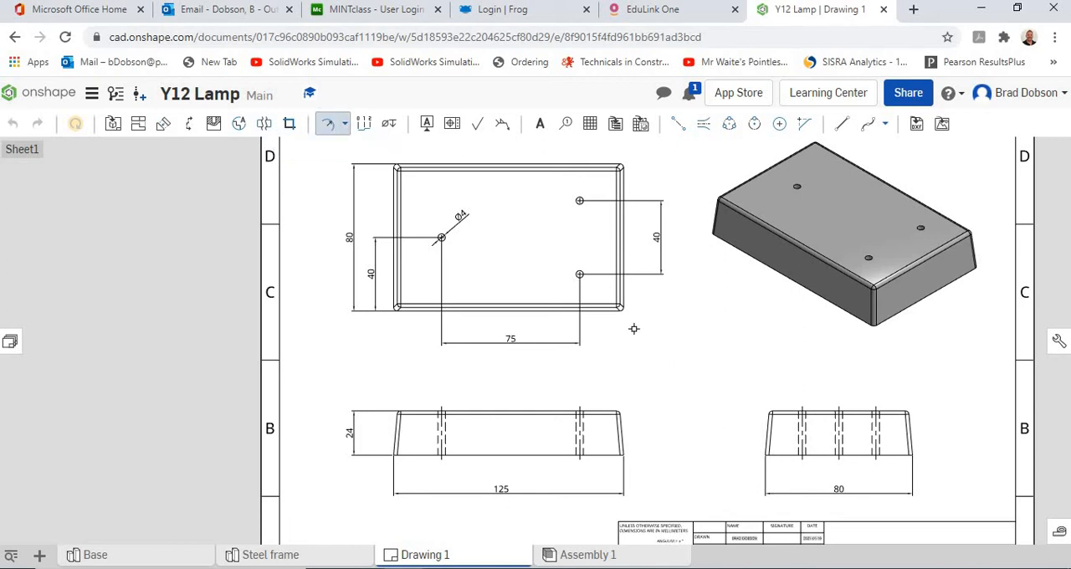
pyautogui.scroll(-1, 632, 352)
pyautogui.scroll(4, 628, 352)
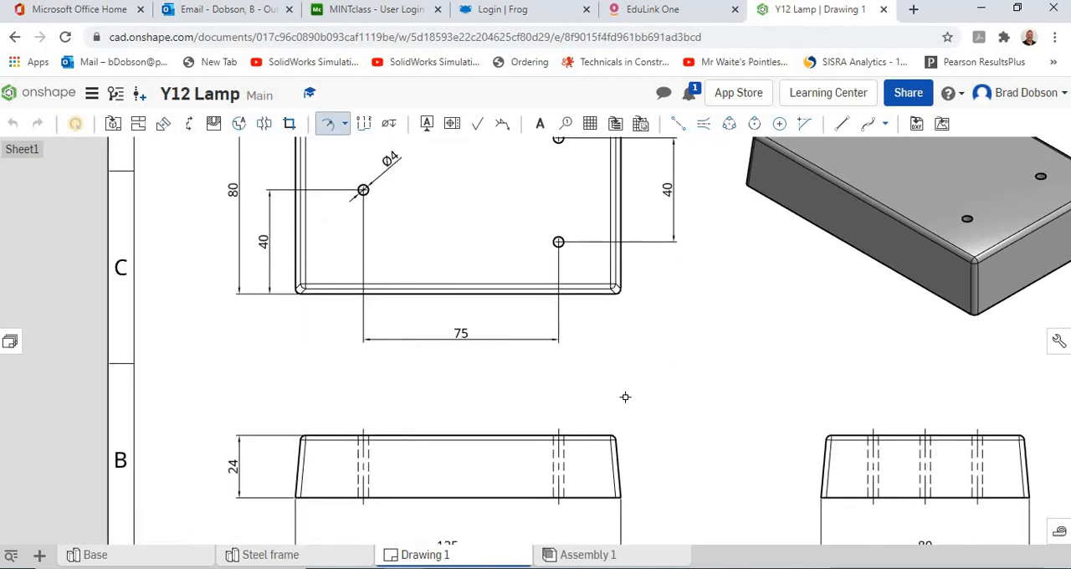
pyautogui.moveTo(618, 414); pyautogui.dragTo(614, 342, button='middle')
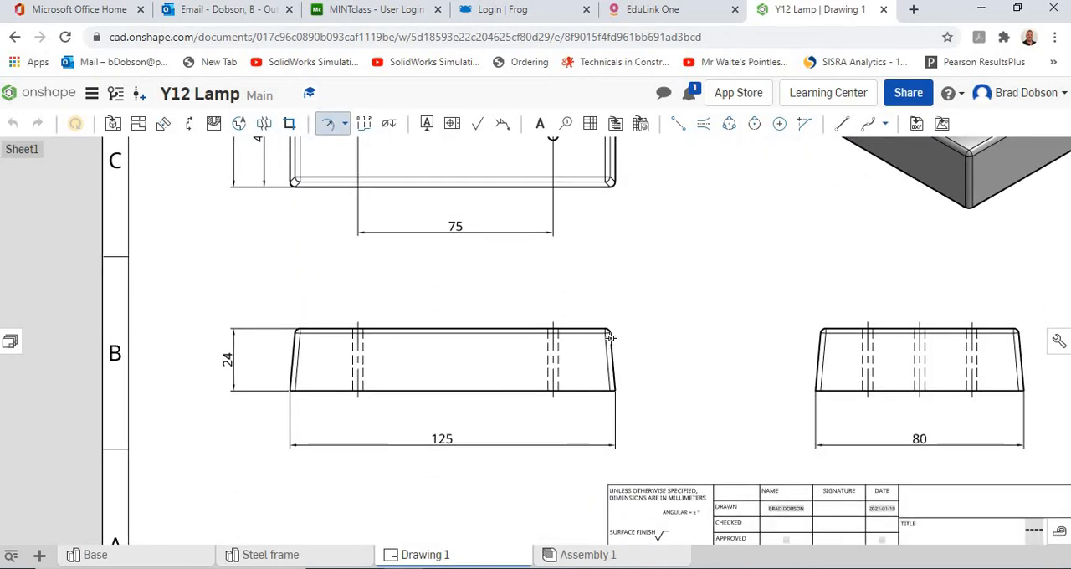
pyautogui.click(610, 334)
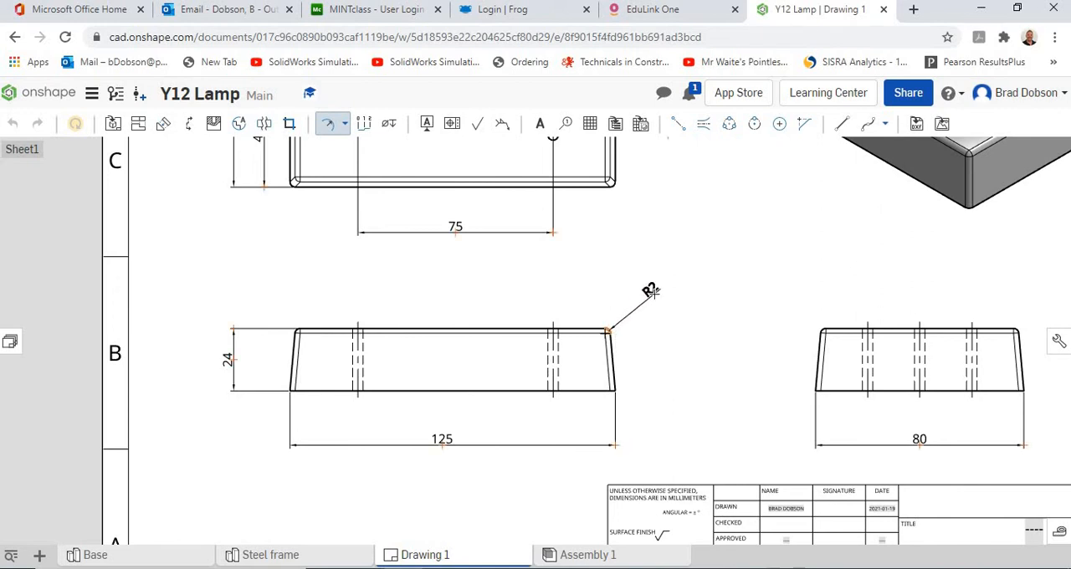
pyautogui.click(650, 290)
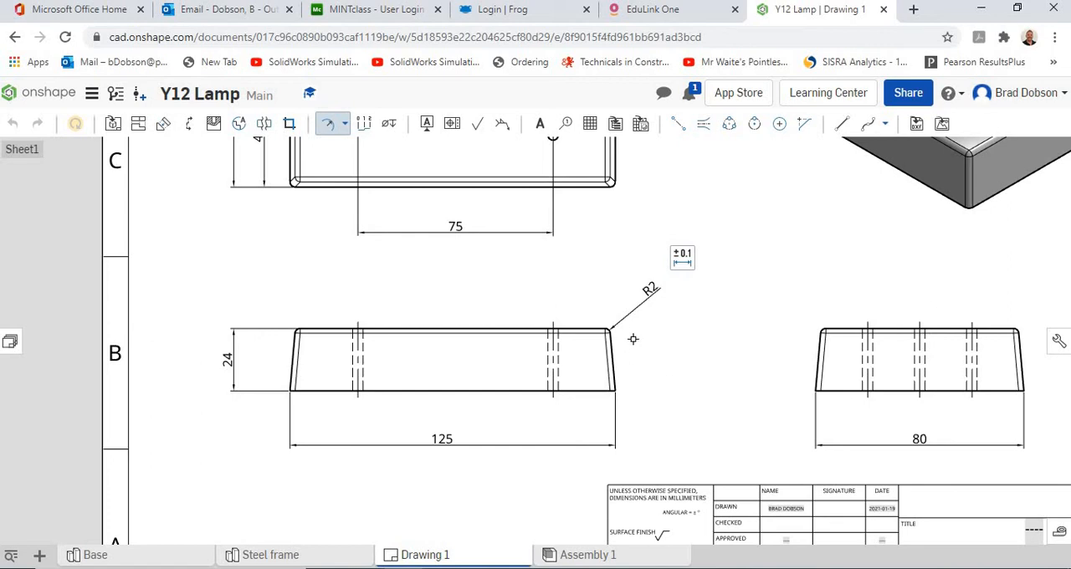
# Create a 2:1 detail view A of the plan view's lower-right corner, placing it between the plan view and the end view.
pyautogui.scroll(-3, 770, 361)
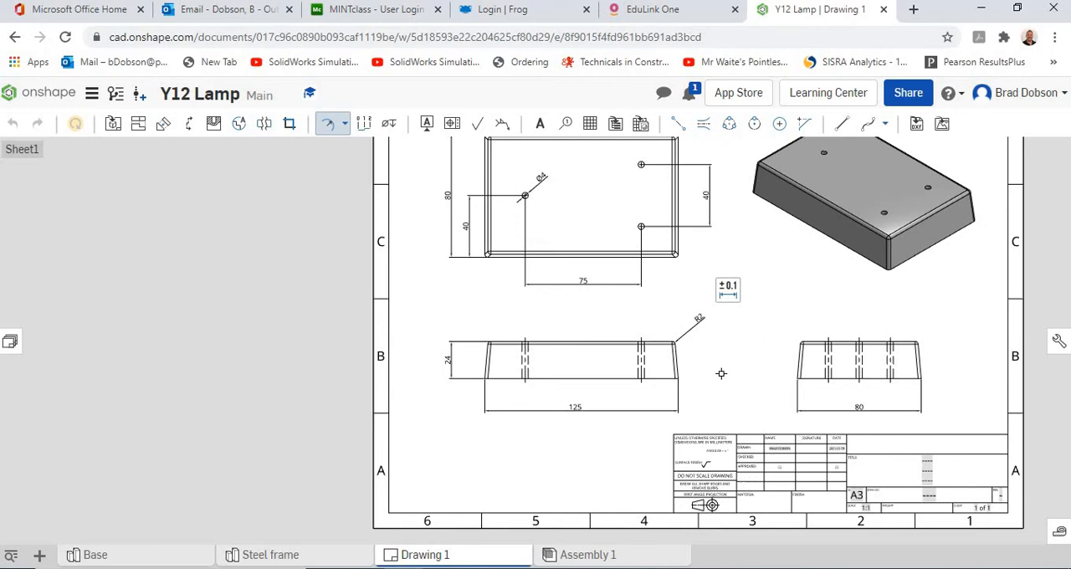
pyautogui.scroll(-3, 729, 386)
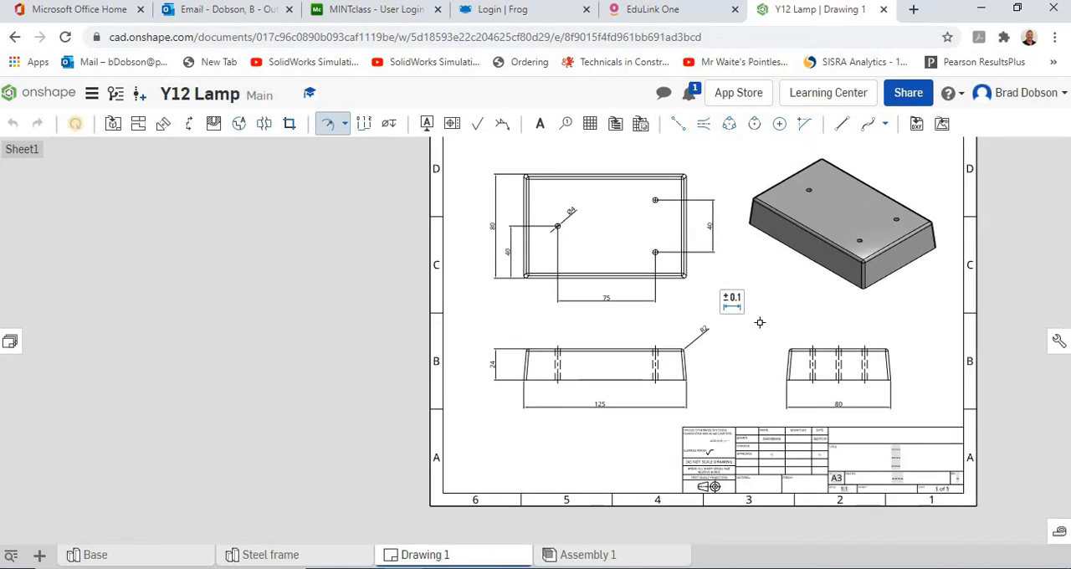
pyautogui.moveTo(659, 381); pyautogui.dragTo(655, 351, button='middle')
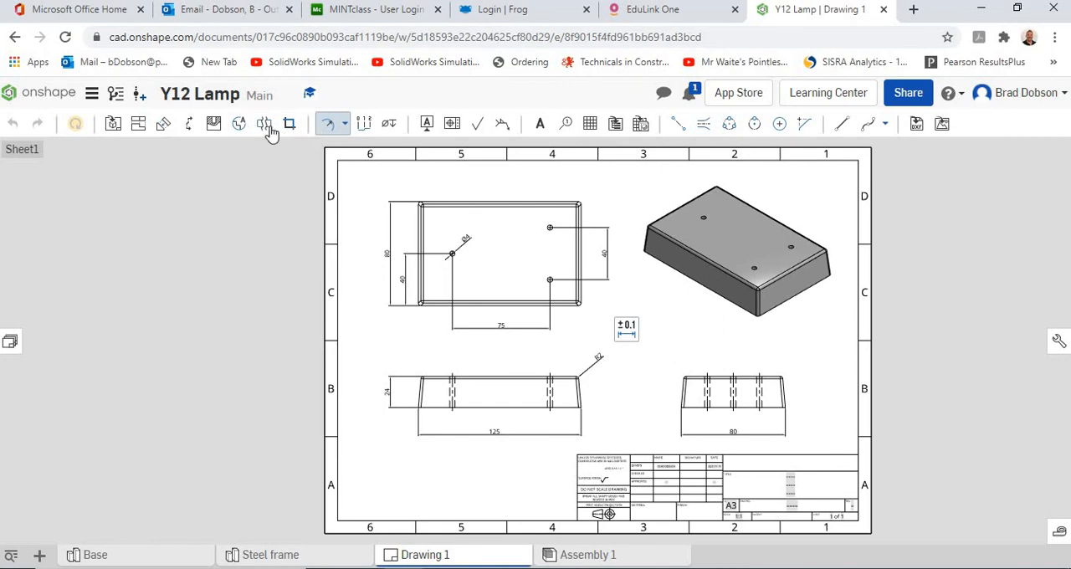
pyautogui.click(240, 125)
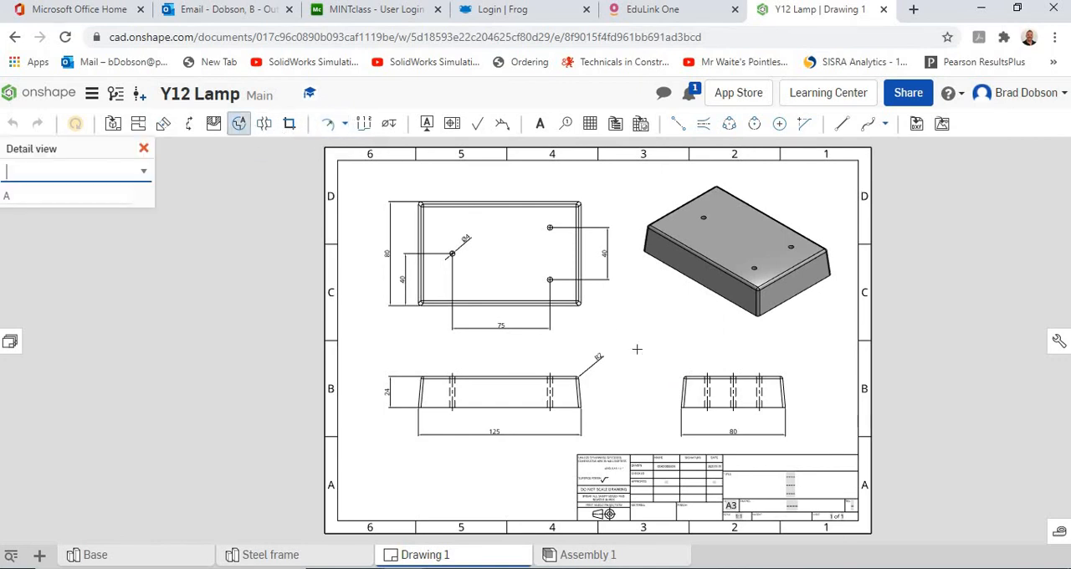
pyautogui.scroll(4, 598, 326)
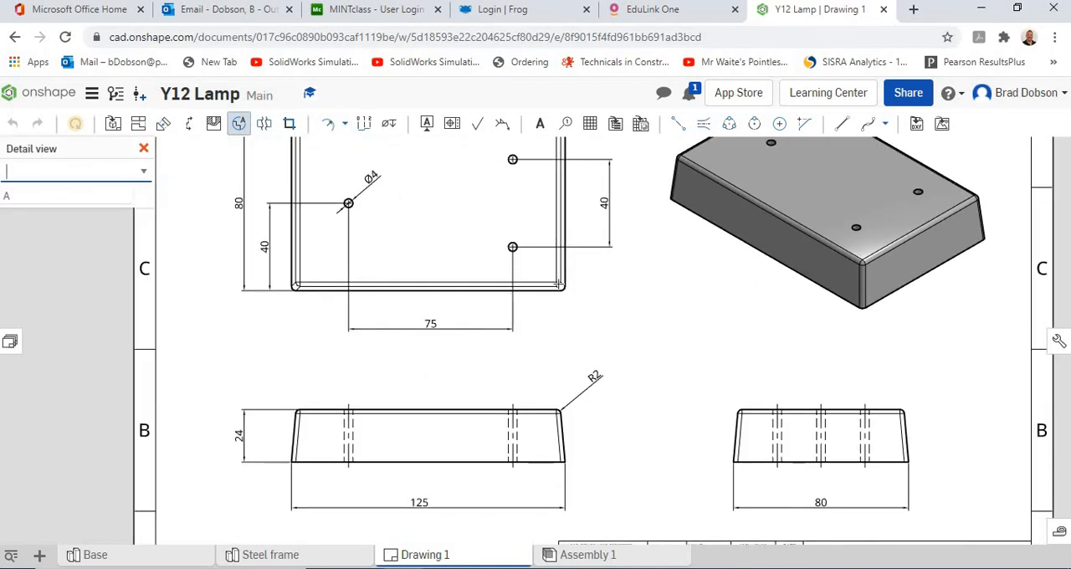
pyautogui.click(557, 283)
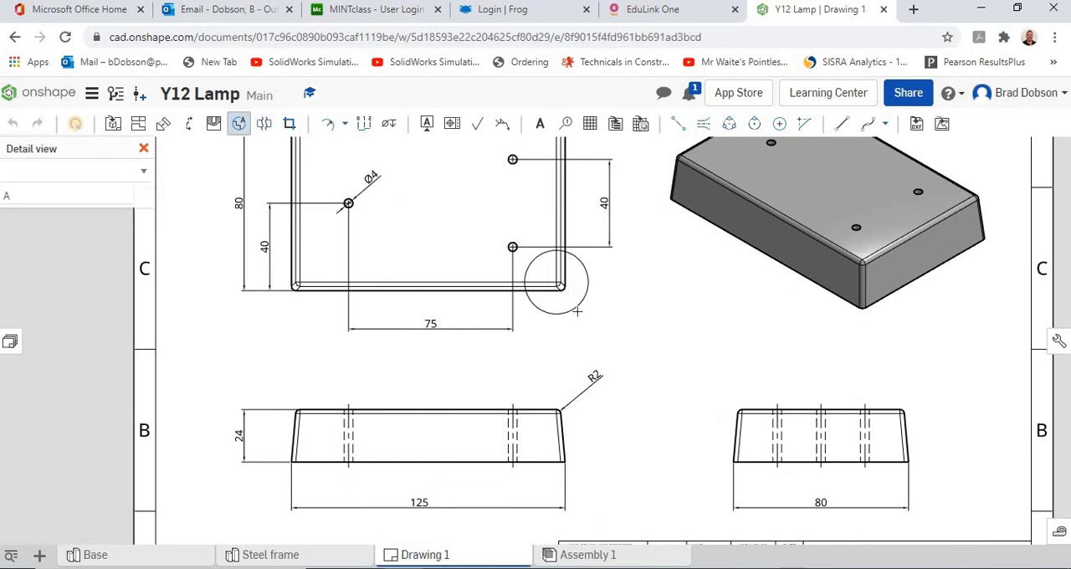
pyautogui.click(581, 314)
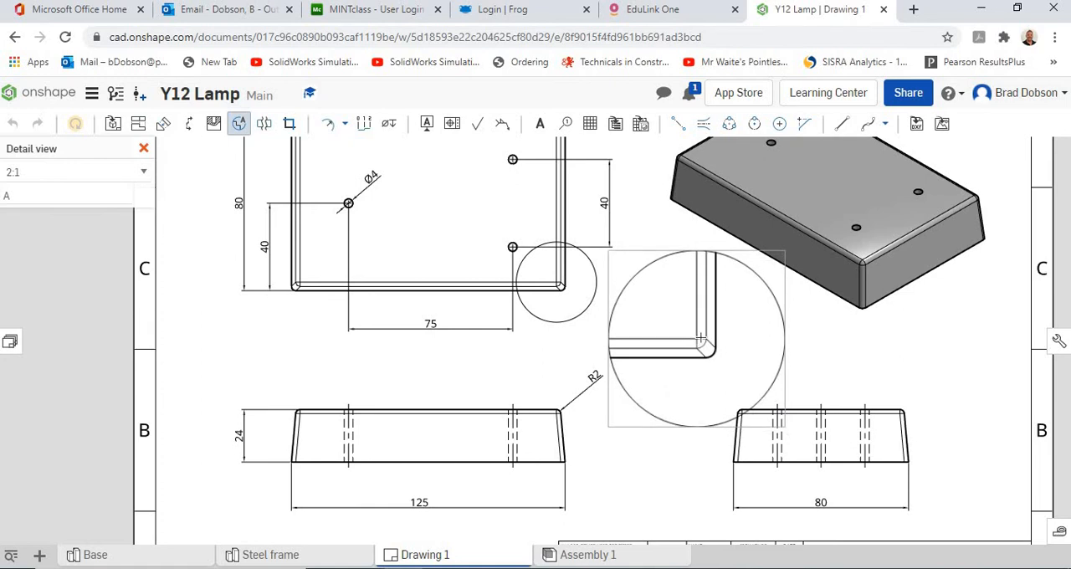
pyautogui.click(777, 362)
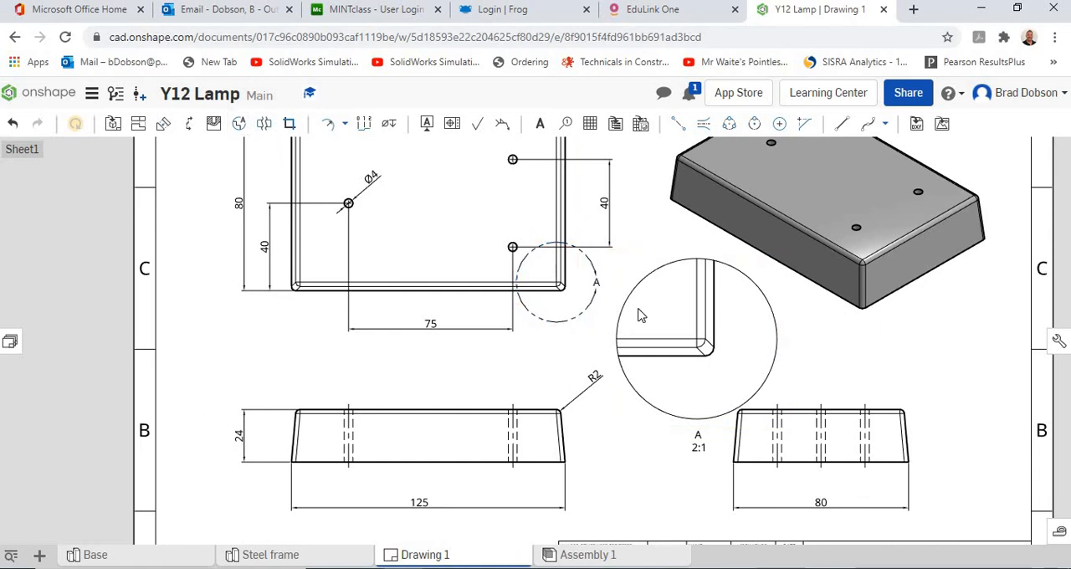
# Delete detail view A from the sheet.
pyautogui.click(660, 257)
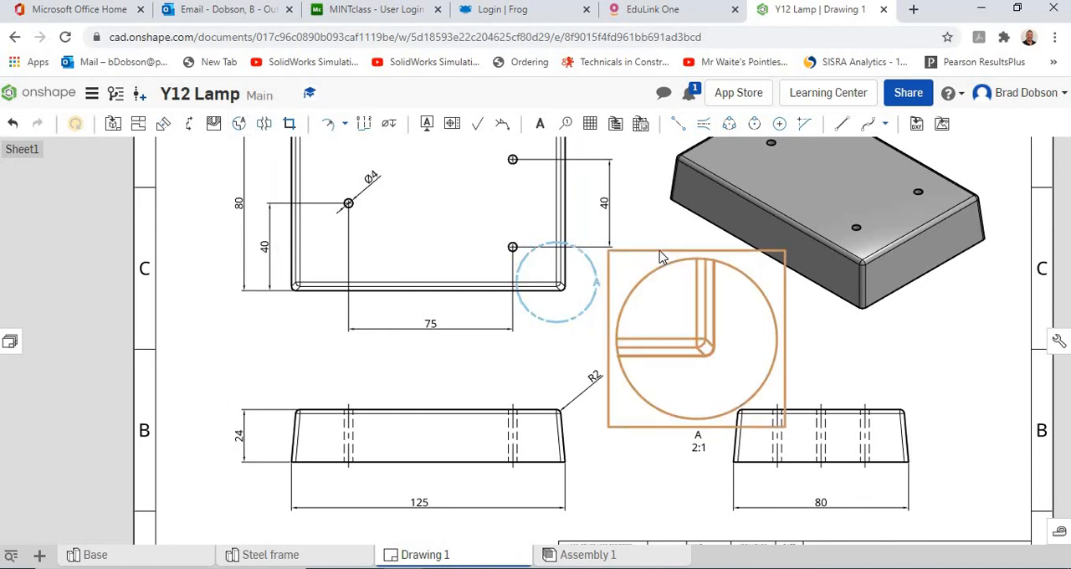
pyautogui.press('Delete')
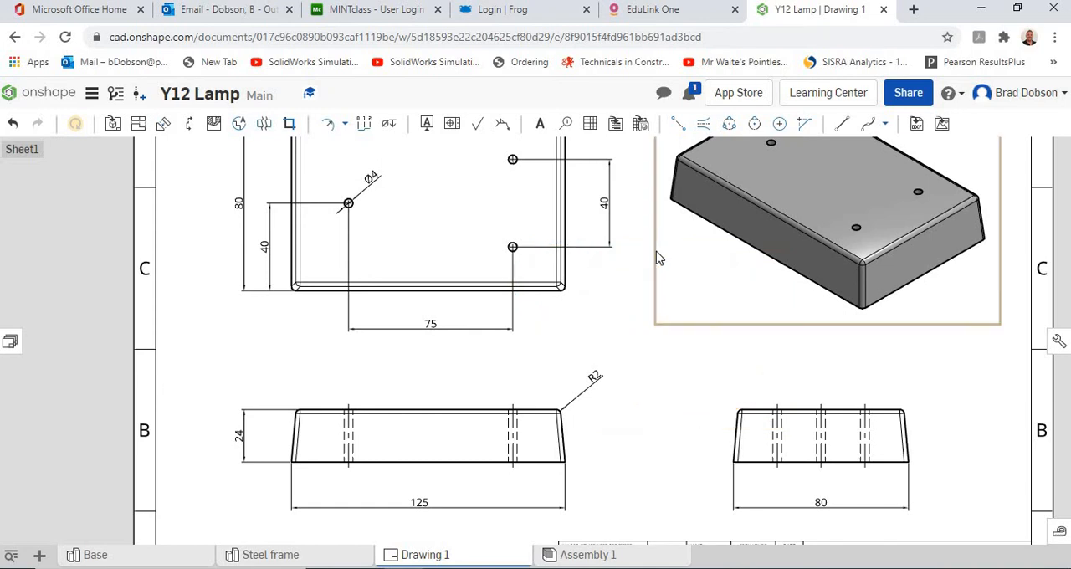
# Create a vertical section view A-A of the plan view through its two right-hand holes, placing it between the plan and isometric views.
pyautogui.scroll(3, 559, 327)
pyautogui.scroll(-3, 642, 350)
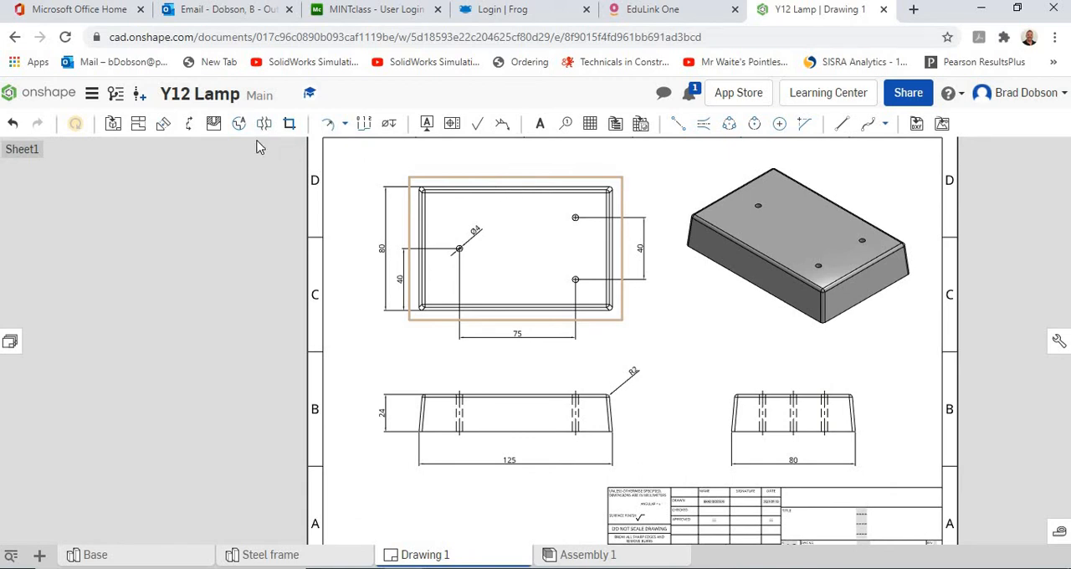
pyautogui.click(189, 126)
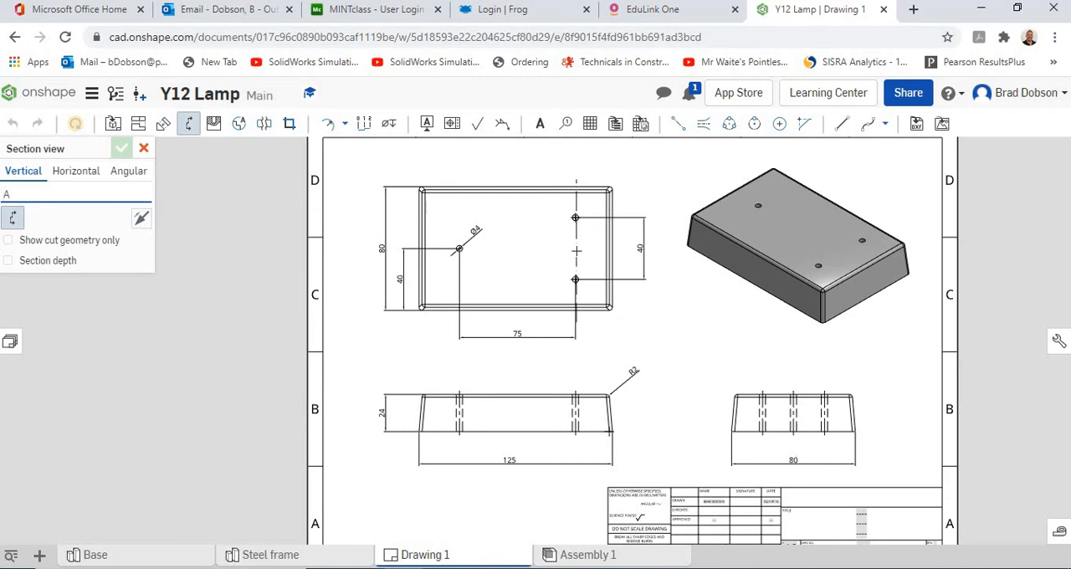
pyautogui.scroll(3, 576, 251)
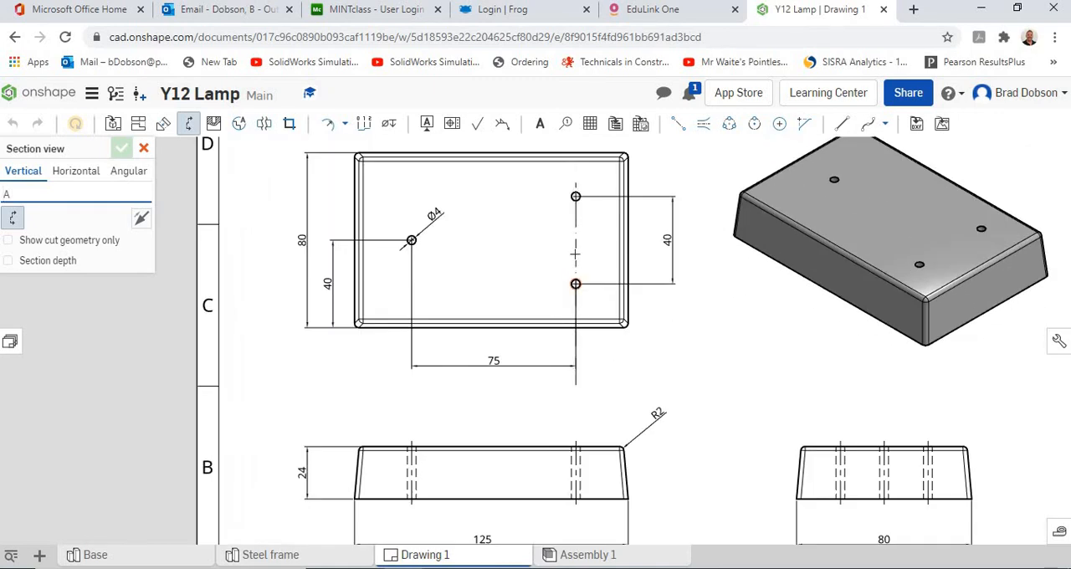
pyautogui.click(576, 196)
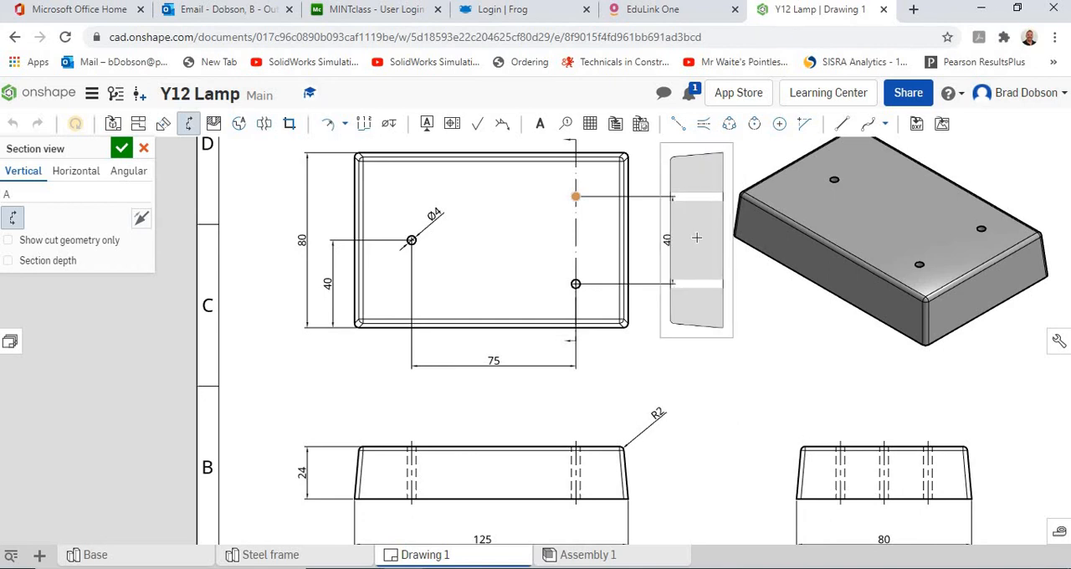
pyautogui.click(696, 237)
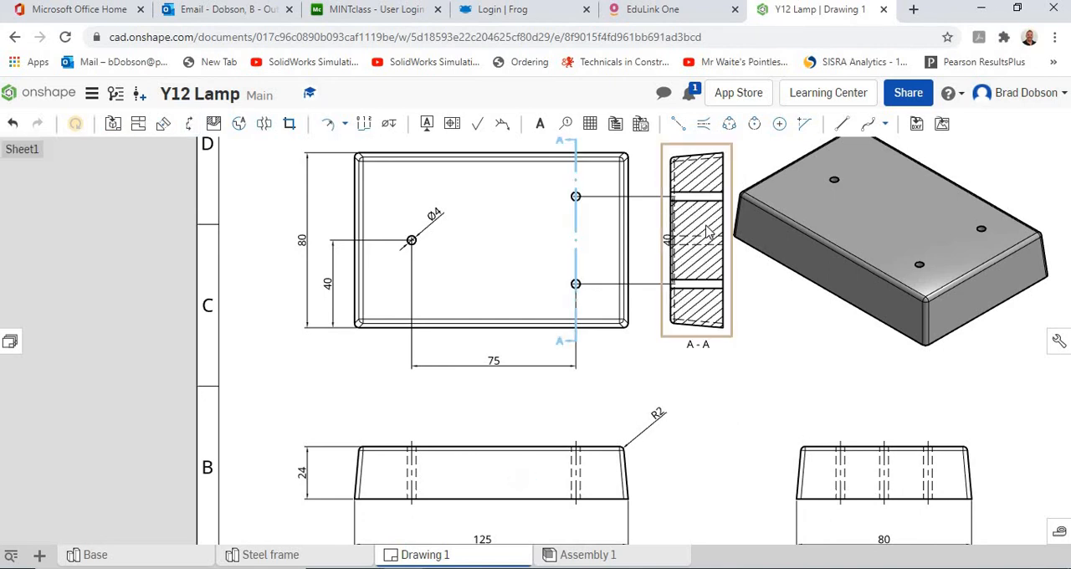
# Delete section view A-A from the sheet.
pyautogui.click(732, 301)
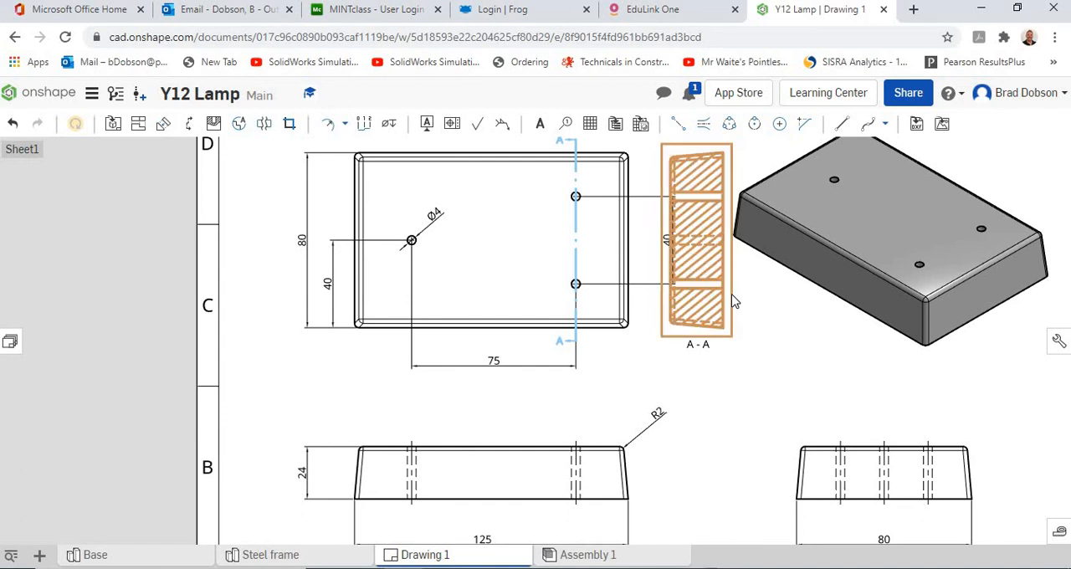
pyautogui.click(778, 301)
pyautogui.scroll(3, 661, 387)
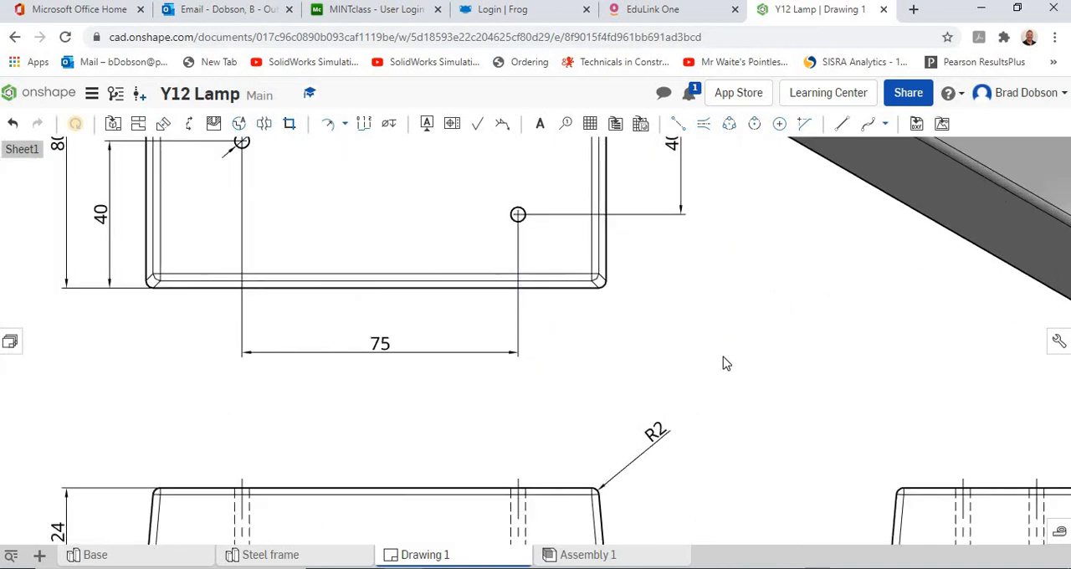
pyautogui.scroll(-3, 719, 361)
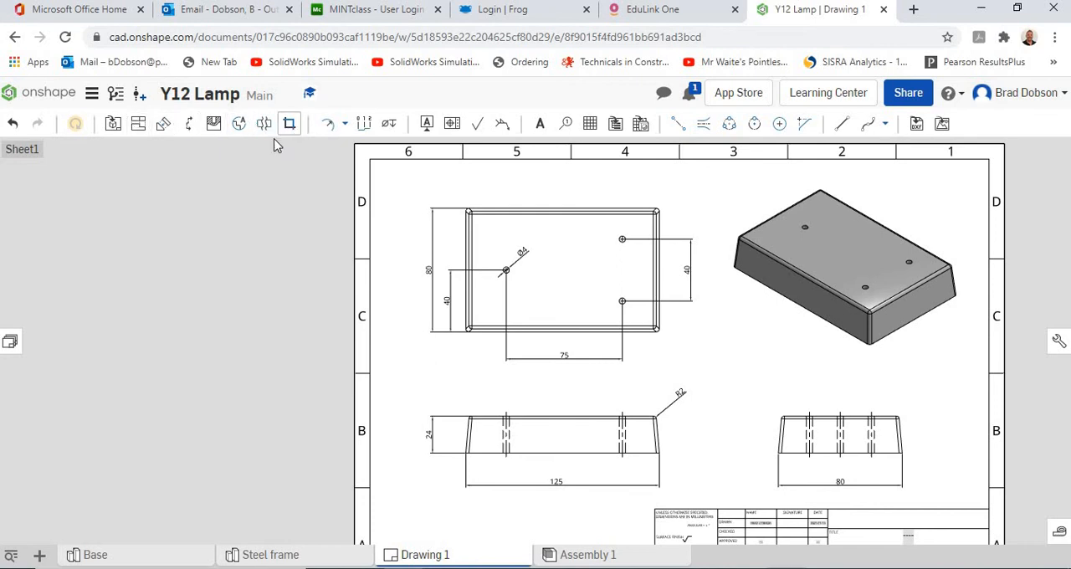
# Enter "Base" in the middle line of the title block's title field.
pyautogui.scroll(-1, 720, 381)
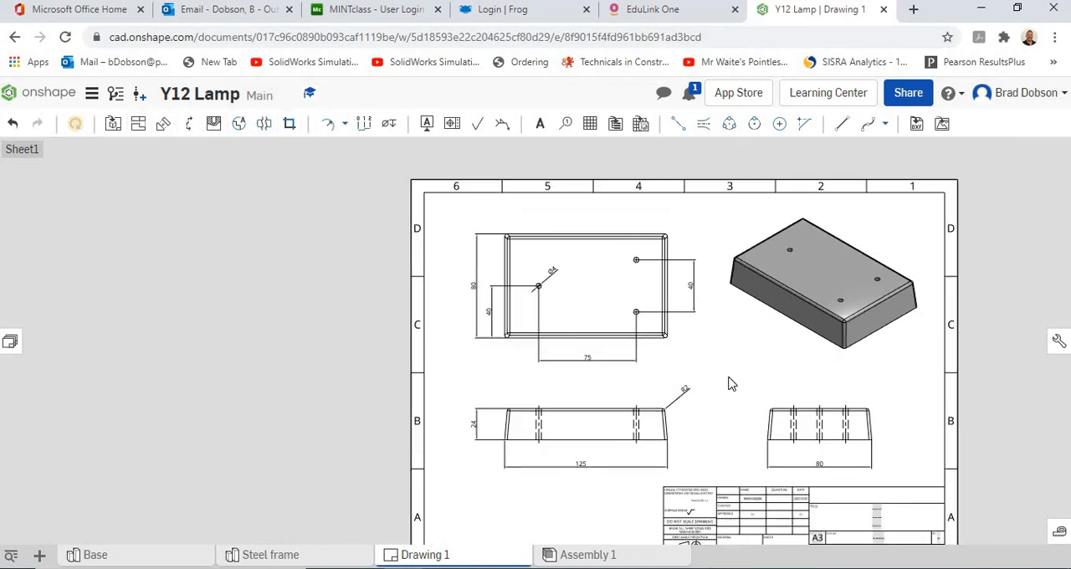
pyautogui.moveTo(631, 322); pyautogui.dragTo(419, 172, button='middle')
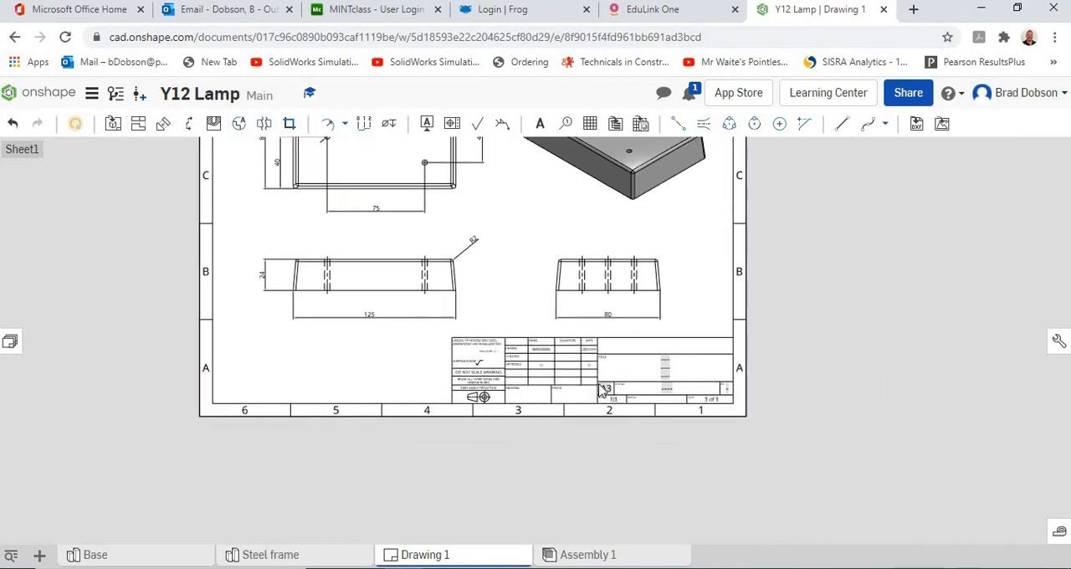
pyautogui.scroll(-3, 599, 388)
pyautogui.scroll(8, 598, 393)
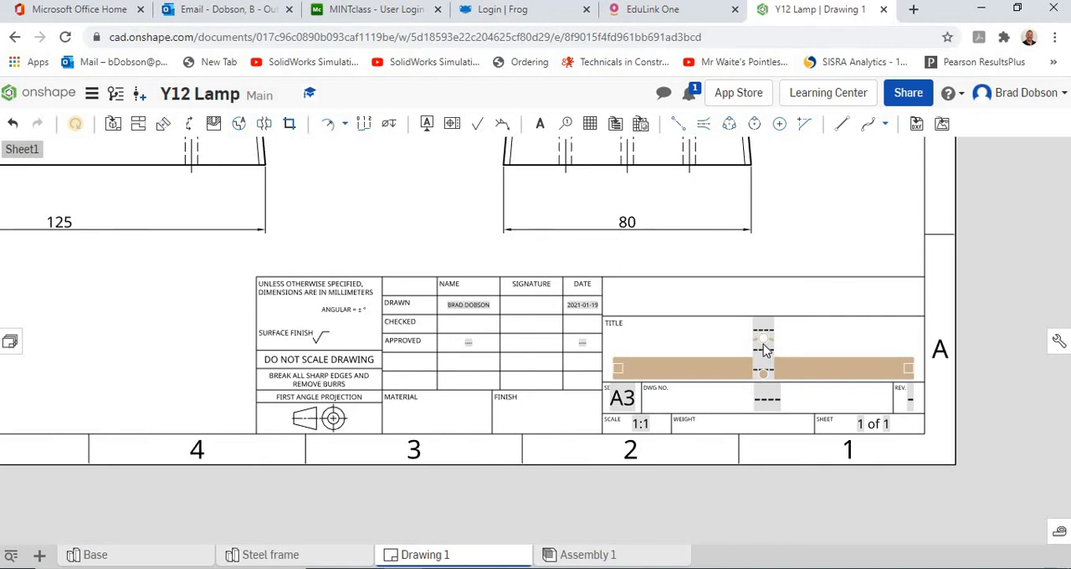
pyautogui.click(758, 349)
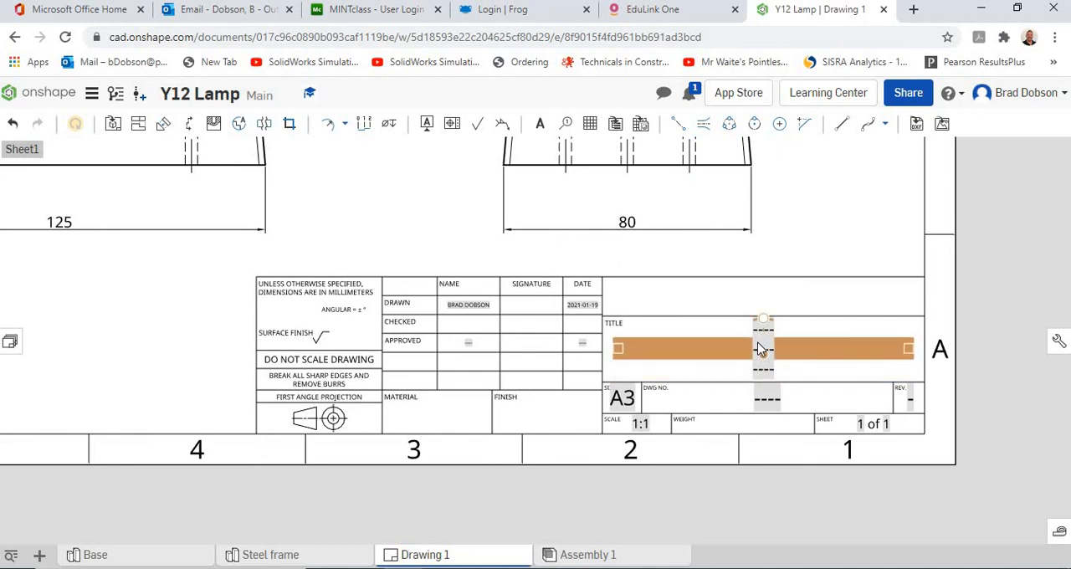
pyautogui.doubleClick(759, 348)
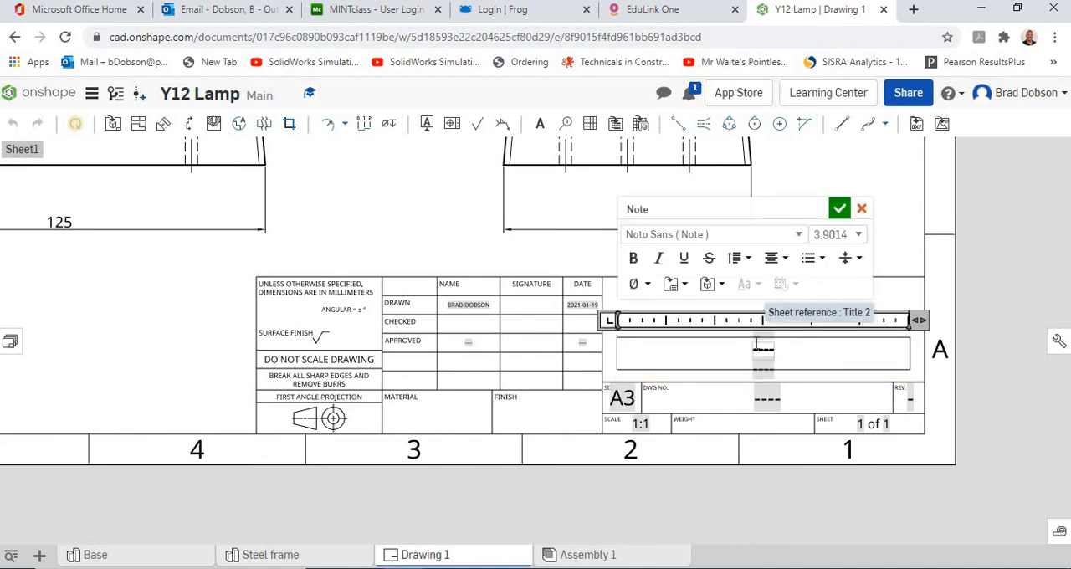
pyautogui.write('BAse')
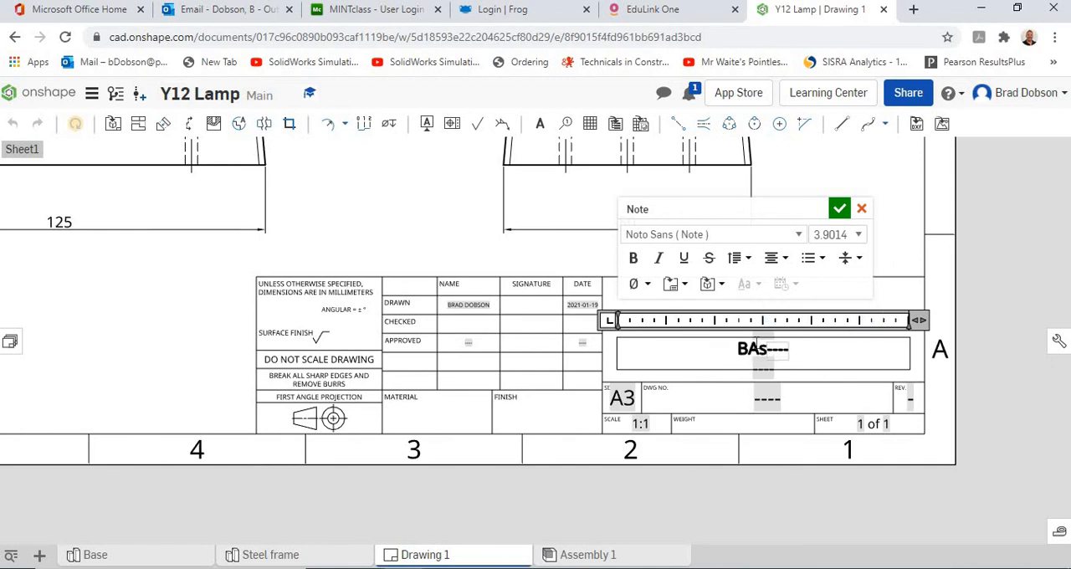
pyautogui.press('BackSpace')
pyautogui.press('BackSpace')
pyautogui.press('BackSpace')
pyautogui.write('ase')
pyautogui.press('Return')
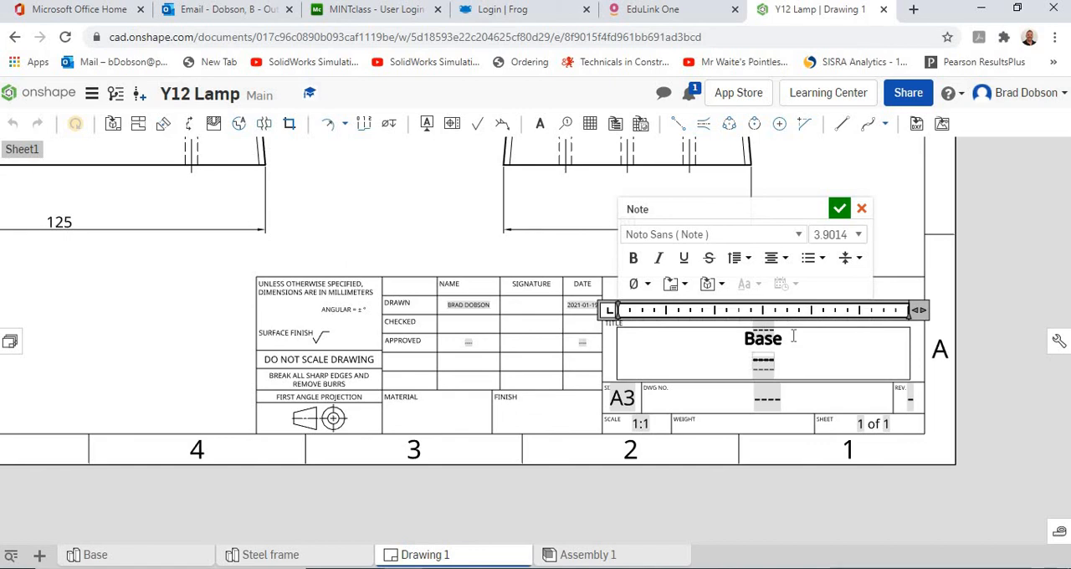
pyautogui.click(840, 211)
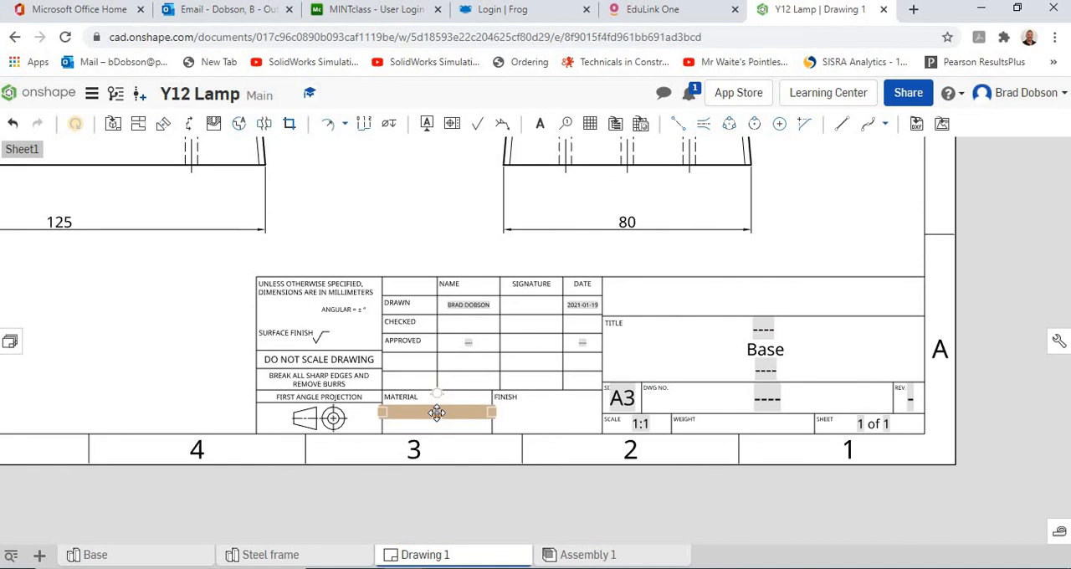
# Enter "Aluminium" in the title block's material field.
pyautogui.click(437, 413)
pyautogui.doubleClick(437, 413)
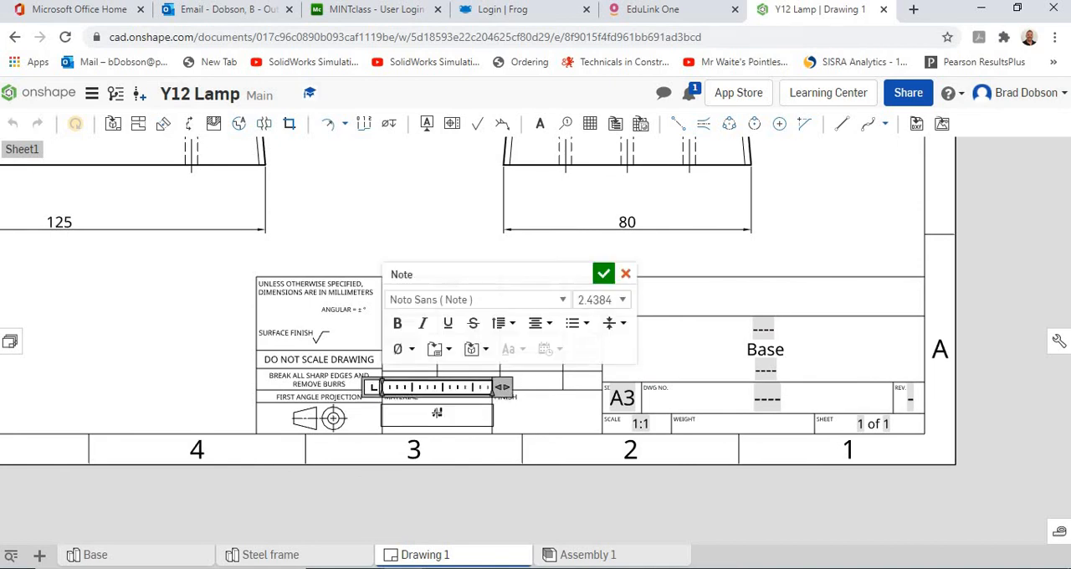
pyautogui.write('Aluminium')
pyautogui.click(602, 277)
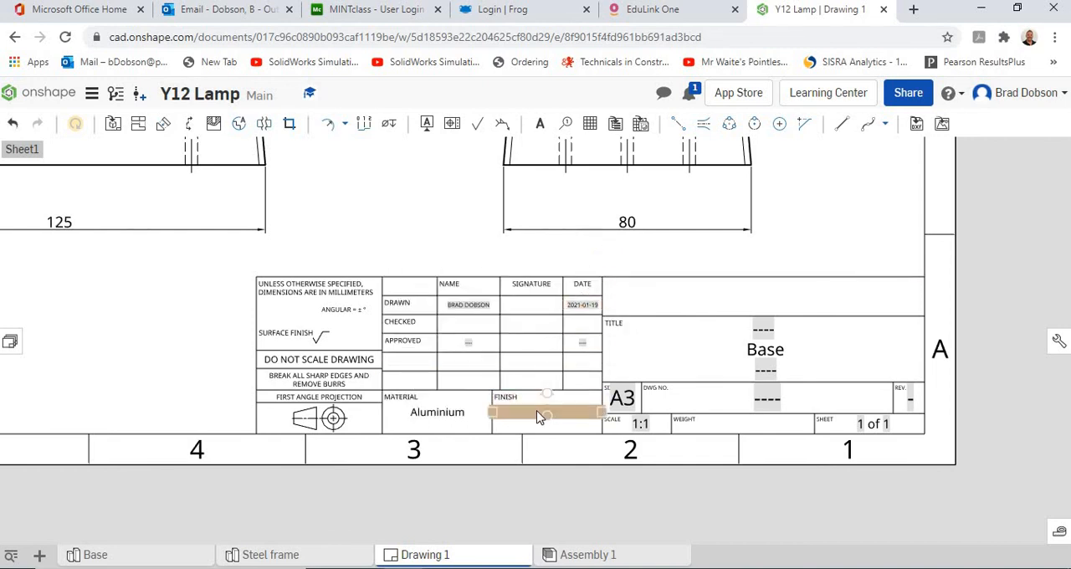
# Enter "Polished" in the title block's finish field.
pyautogui.click(543, 414)
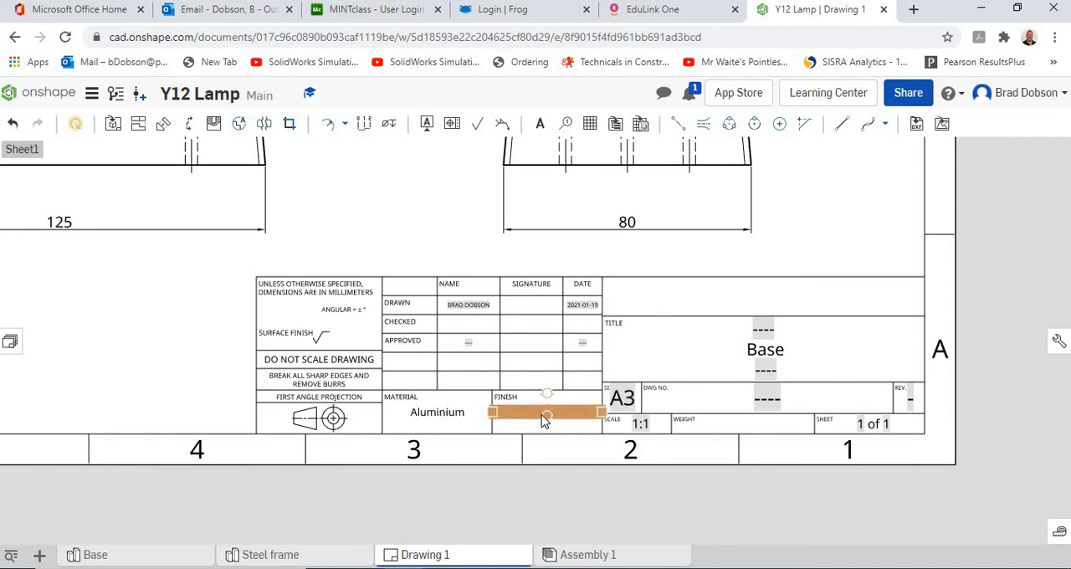
pyautogui.doubleClick(544, 419)
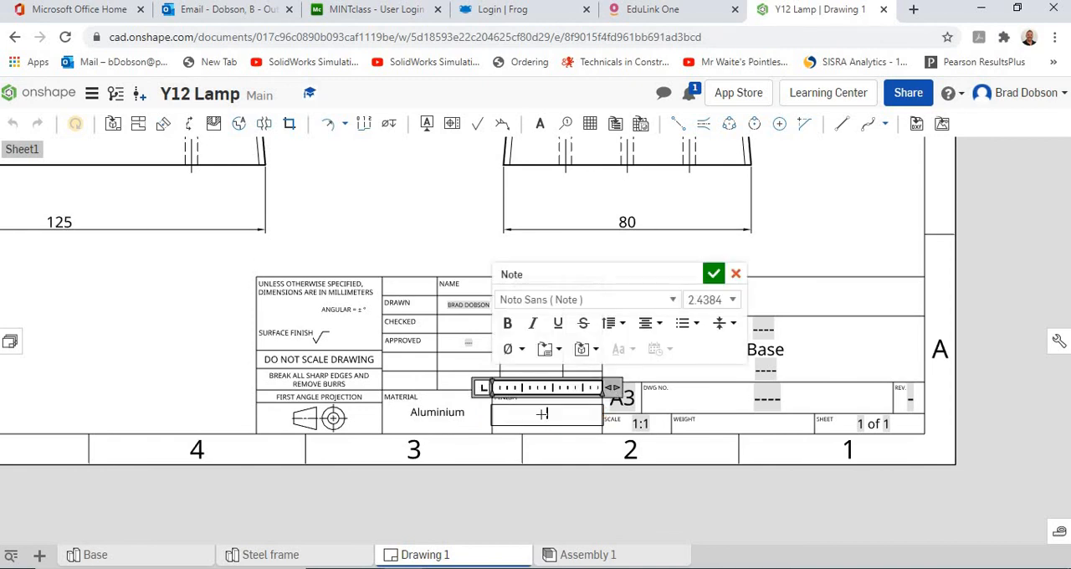
pyautogui.write('Pol')
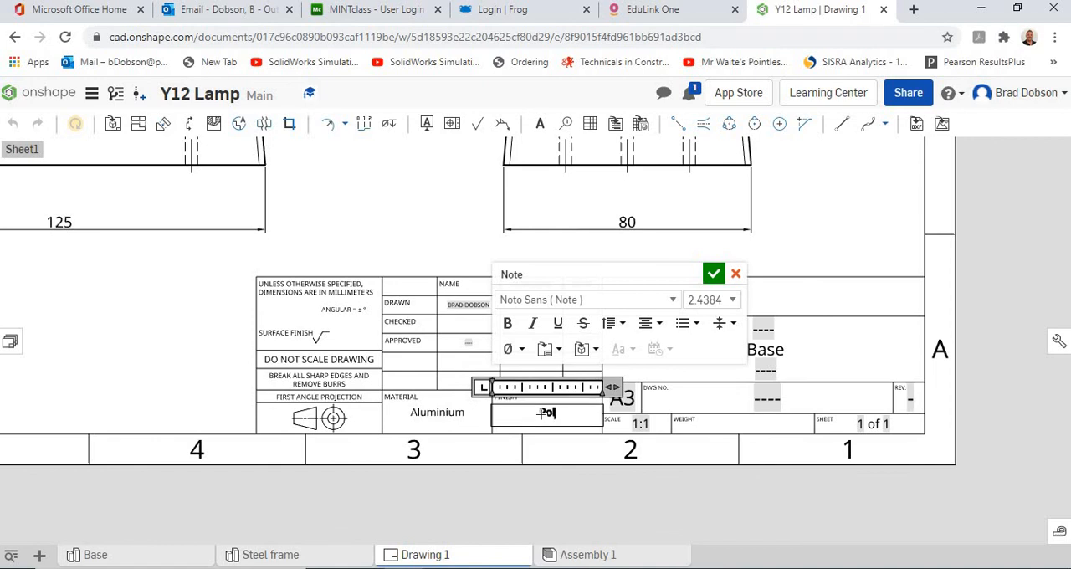
pyautogui.write('ished')
pyautogui.press('Return')
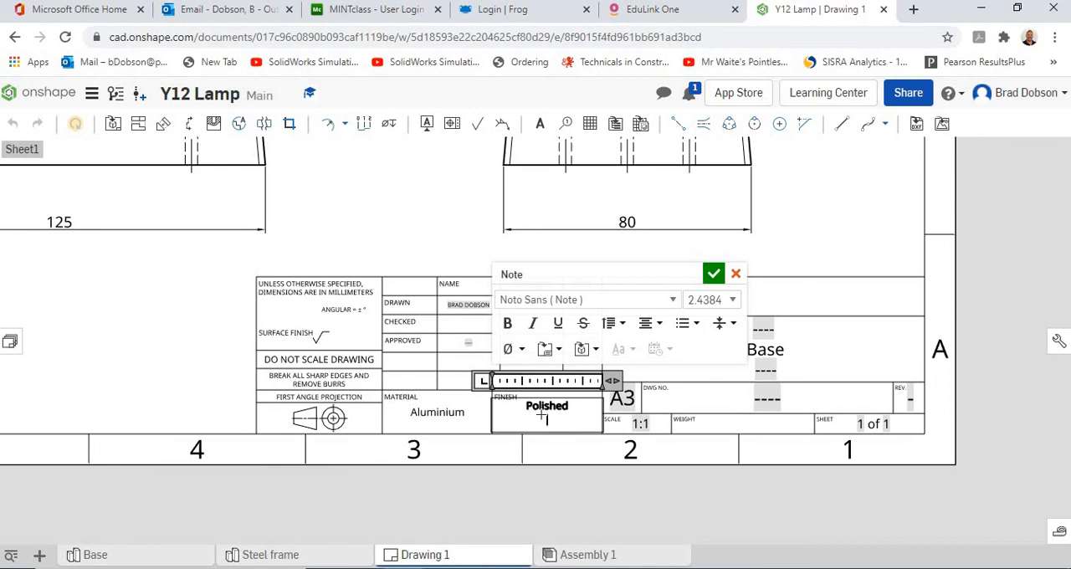
pyautogui.press('BackSpace')
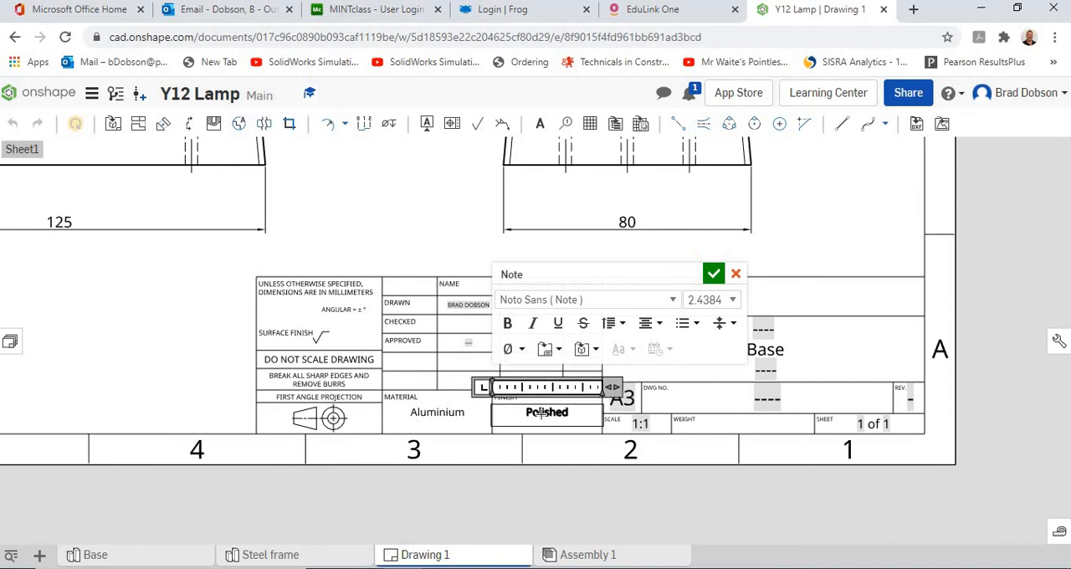
pyautogui.click(714, 276)
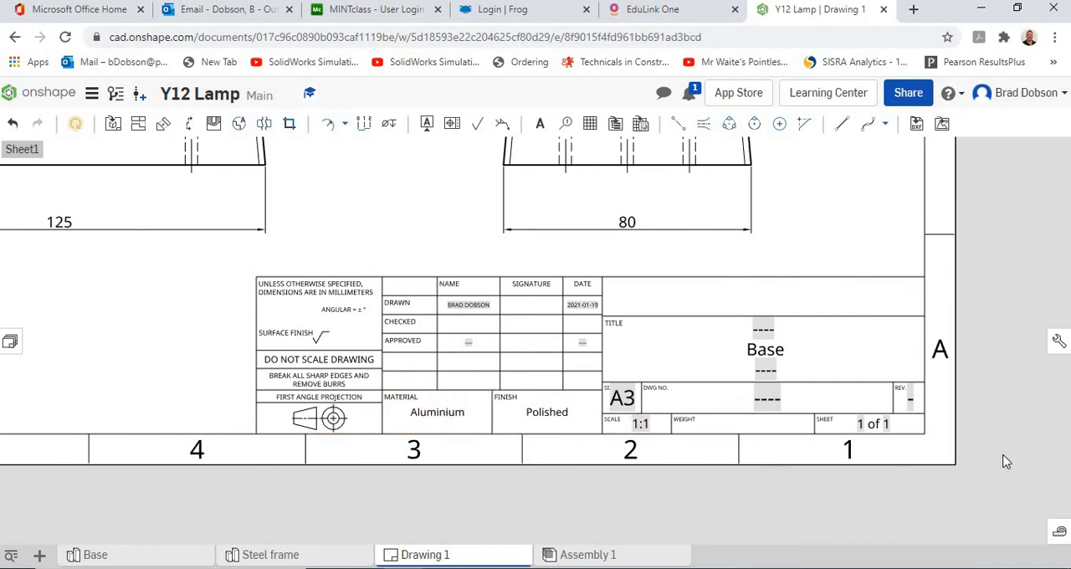
# Export the completed drawing sheet as a colour PDF download named "Drawing 1", with normal text and underlined overridden dimensions.
pyautogui.scroll(-3, 1007, 462)
pyautogui.scroll(-4, 1004, 461)
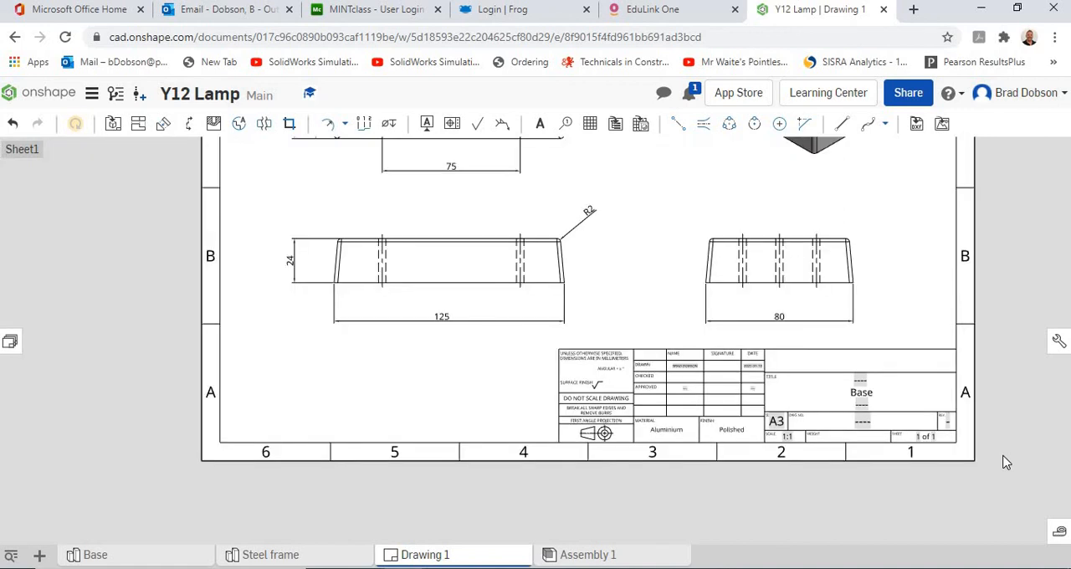
pyautogui.moveTo(999, 387); pyautogui.dragTo(906, 468, button='middle')
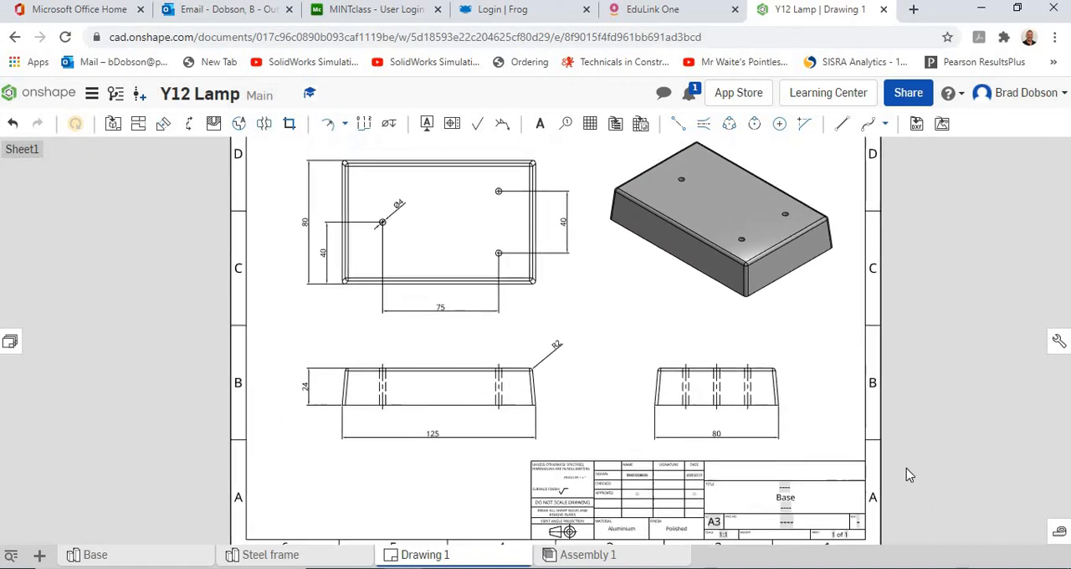
pyautogui.scroll(2, 898, 377)
pyautogui.scroll(-2, 900, 379)
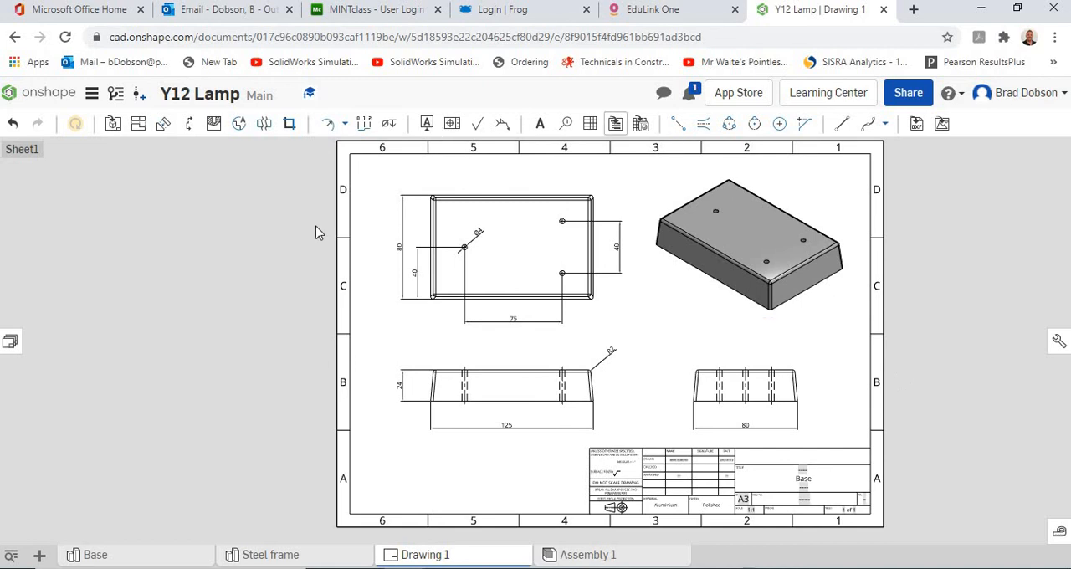
pyautogui.rightClick(429, 559)
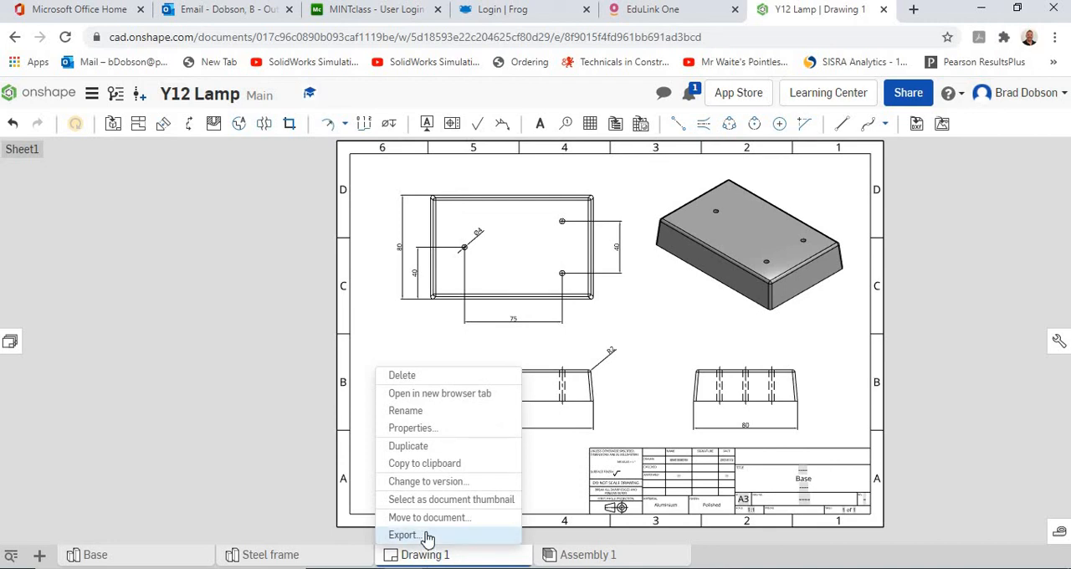
pyautogui.click(427, 537)
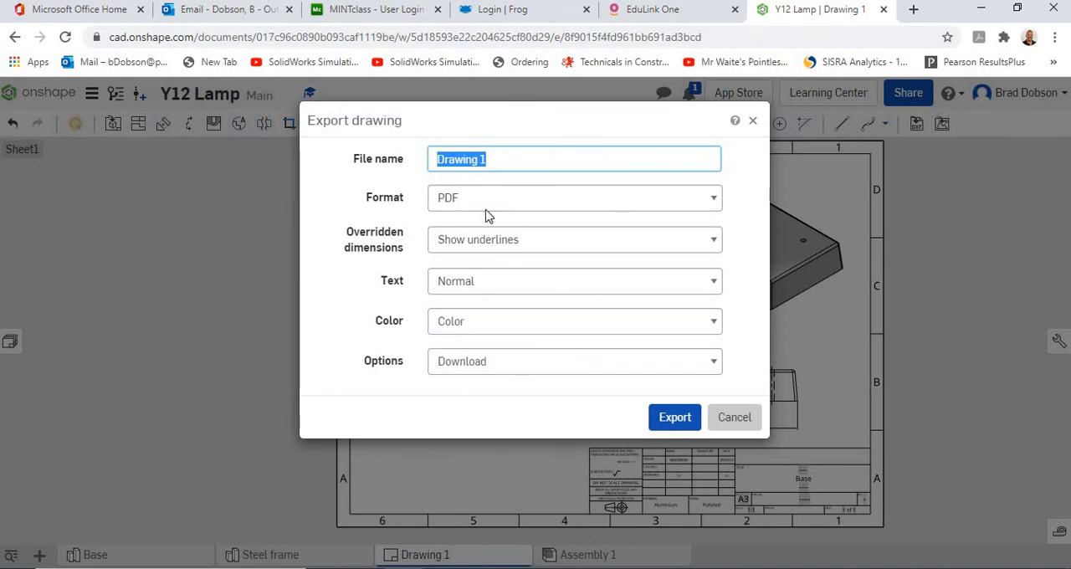
pyautogui.click(666, 426)
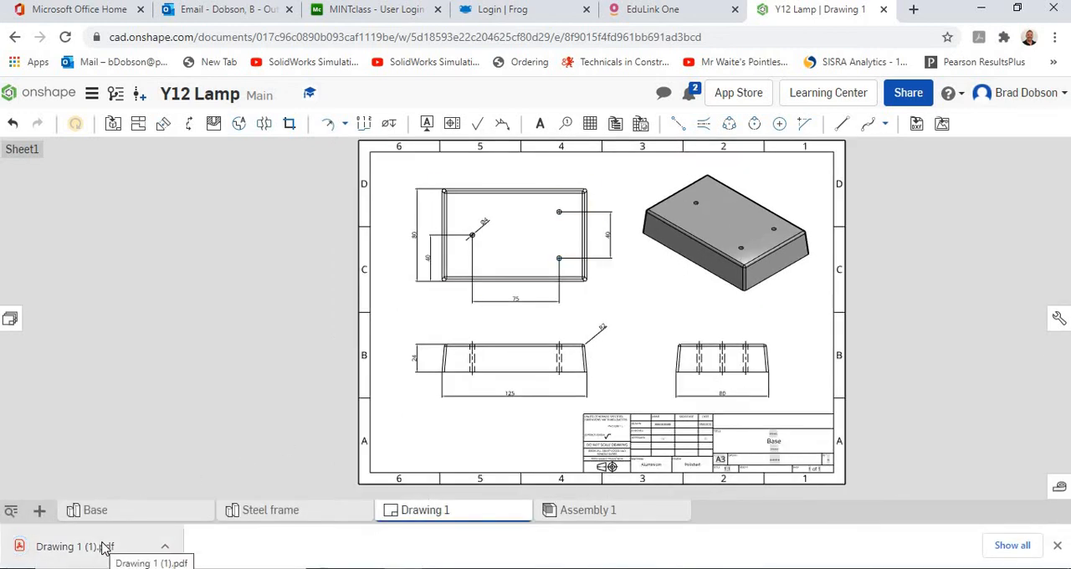
# Open the exported PDF, check the whole sheet with its views, dimensions and title block, and return to the Onshape drawing.
pyautogui.click(102, 548)
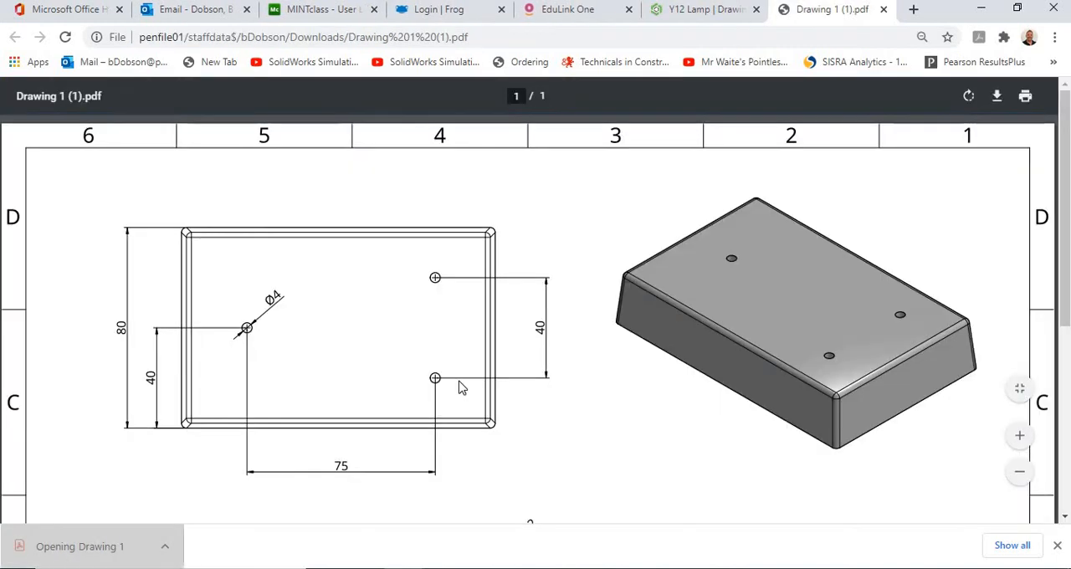
pyautogui.scroll(-3, 598, 348)
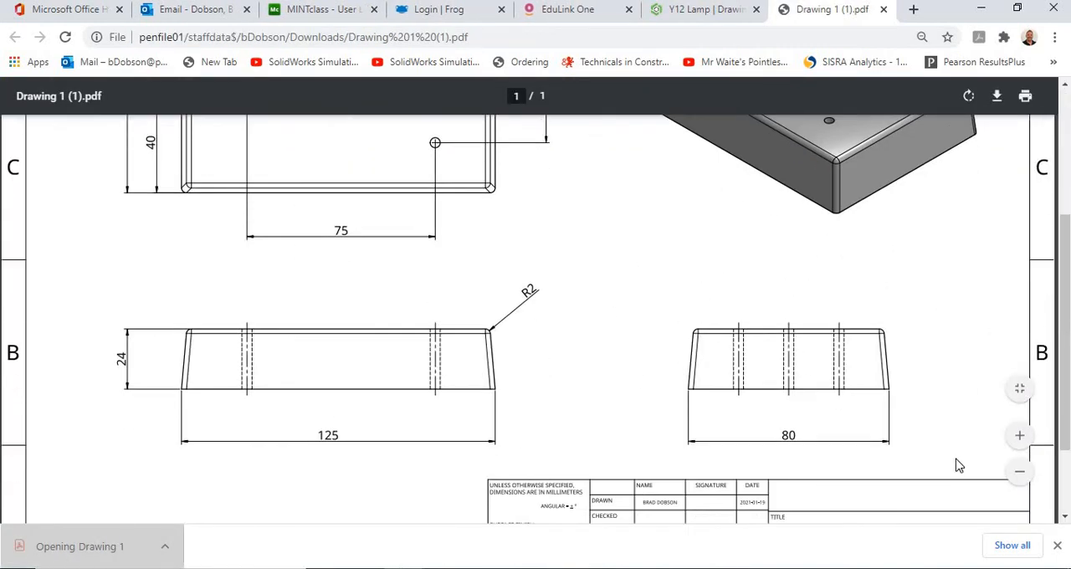
pyautogui.click(1020, 481)
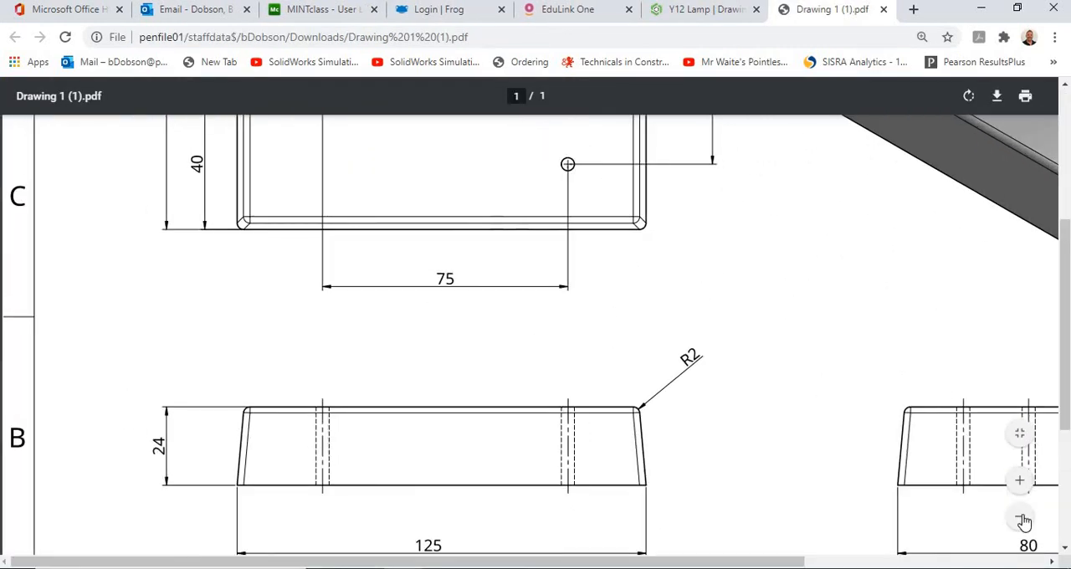
pyautogui.click(1021, 517)
pyautogui.click(1021, 518)
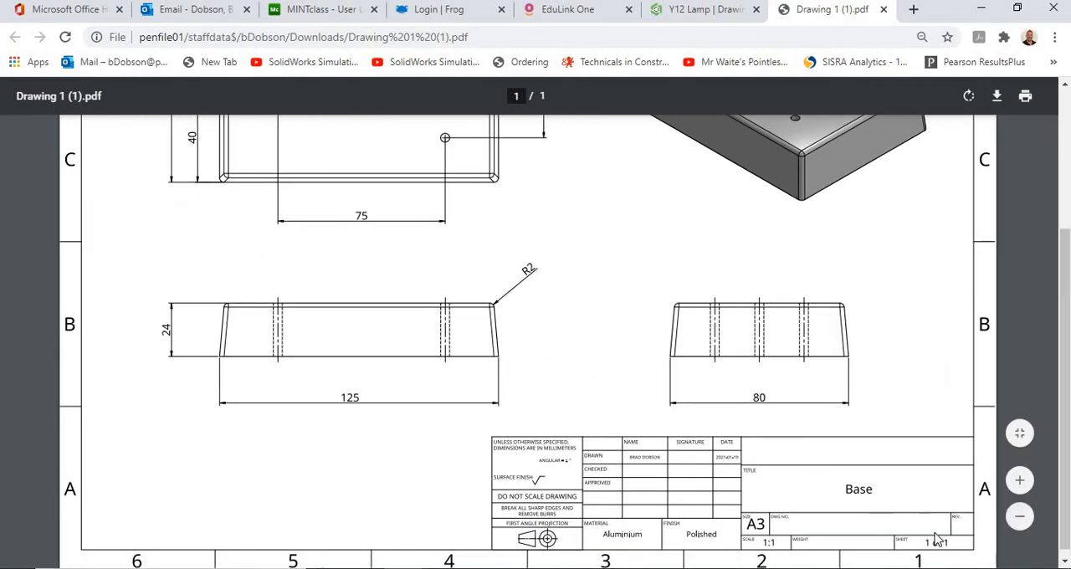
pyautogui.click(1020, 515)
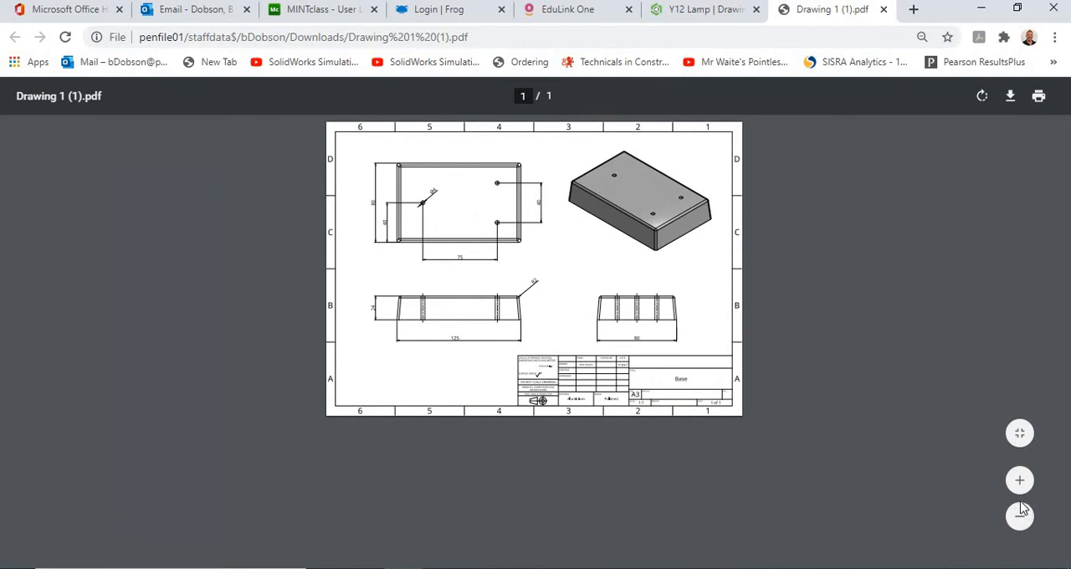
pyautogui.click(1019, 479)
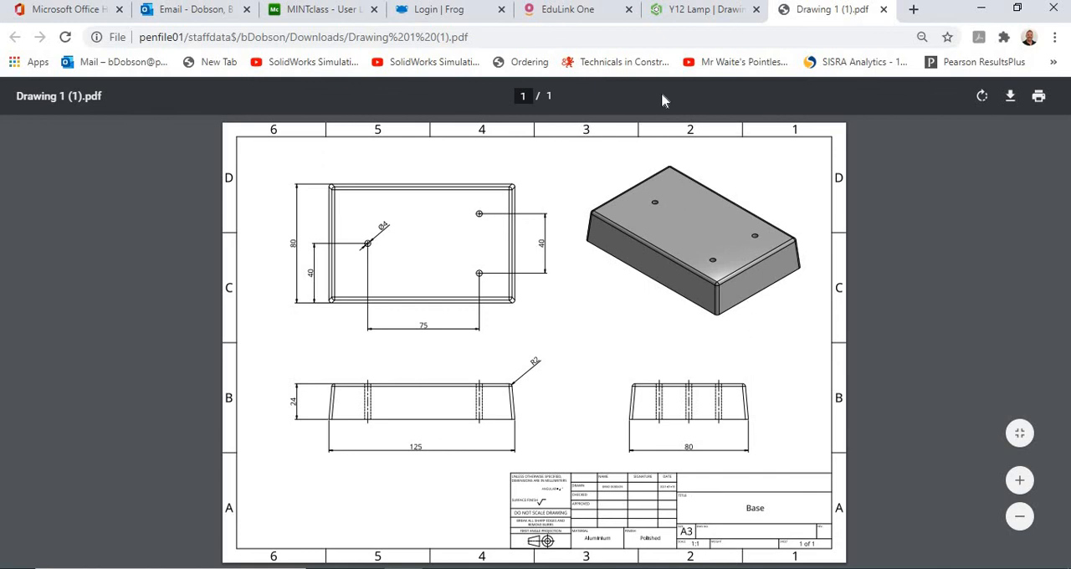
pyautogui.click(686, 10)
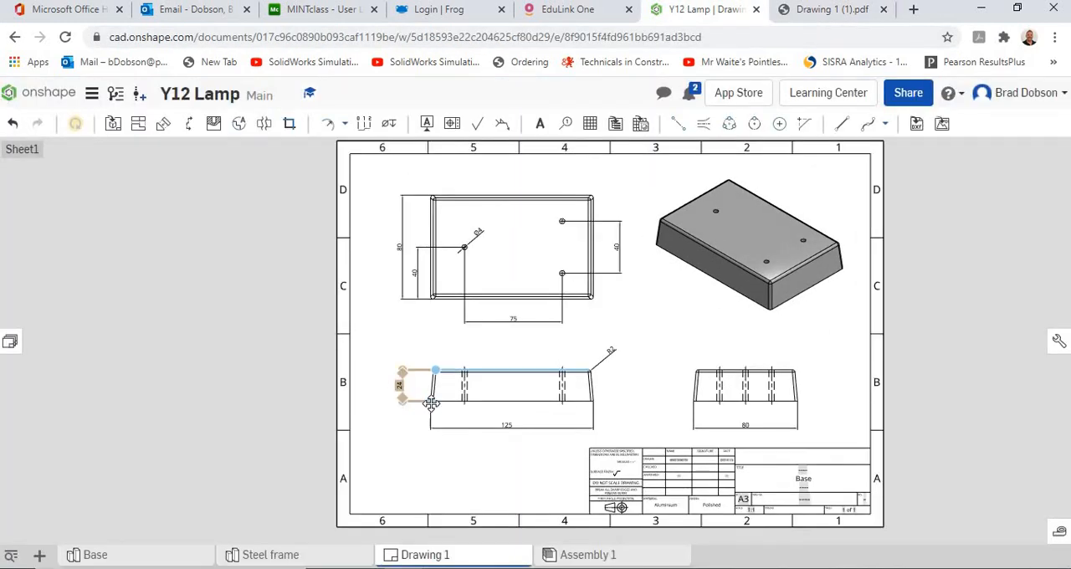